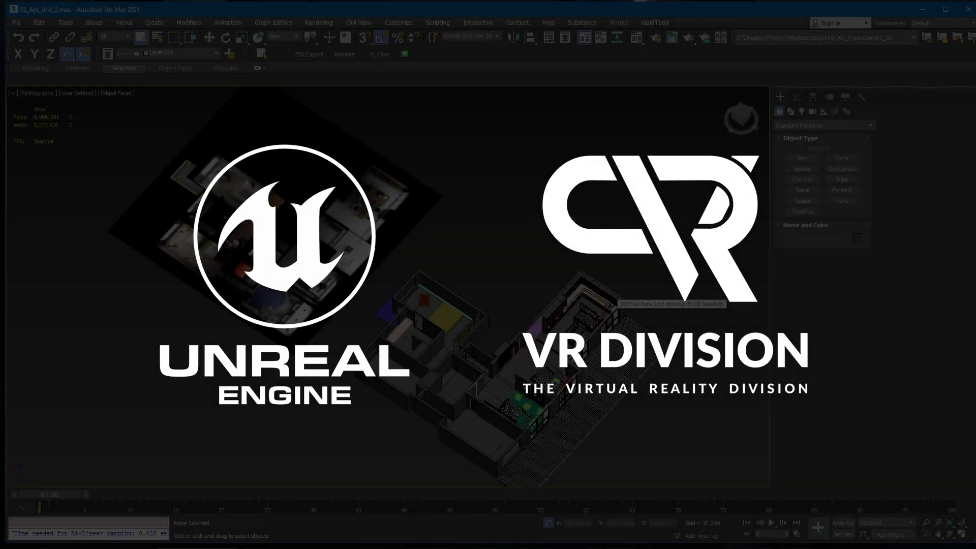
Merge the bed model from the grey_bed_02_vray file into the apartment scene
{"action": "left_click", "coordinate": [16, 23]}
{"action": "mouse_move", "coordinate": [30, 160]}
{"action": "left_click", "coordinate": [155, 172]}
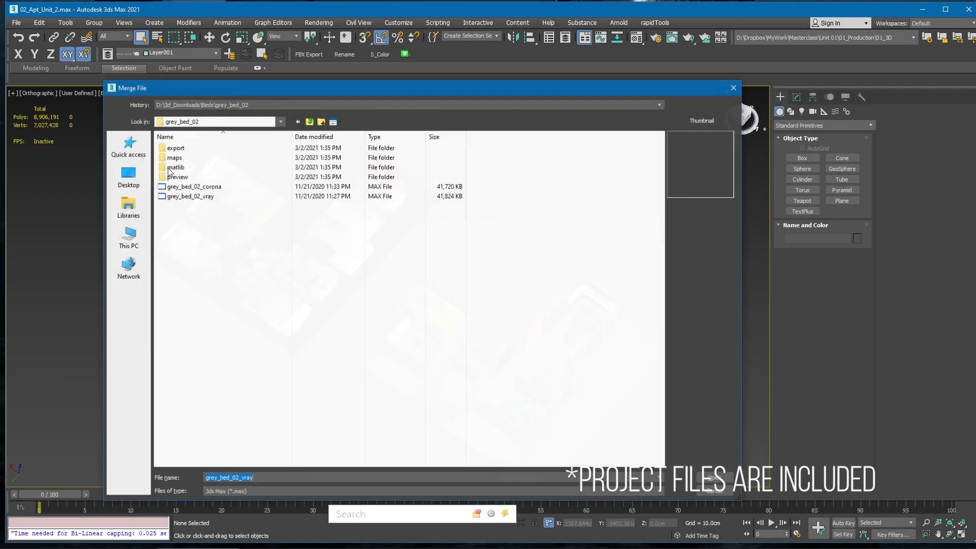
{"action": "left_click", "coordinate": [209, 198]}
{"action": "left_click", "coordinate": [696, 489]}
{"action": "left_click", "coordinate": [544, 357]}
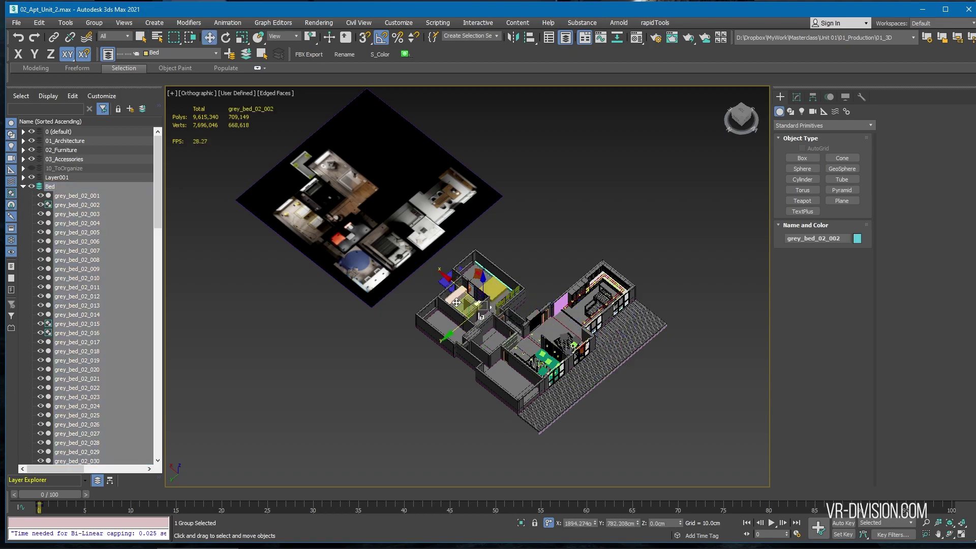
Rotate the merged bed in the top view to suit the bedroom layout and shift it into place
{"action": "key", "text": "z"}
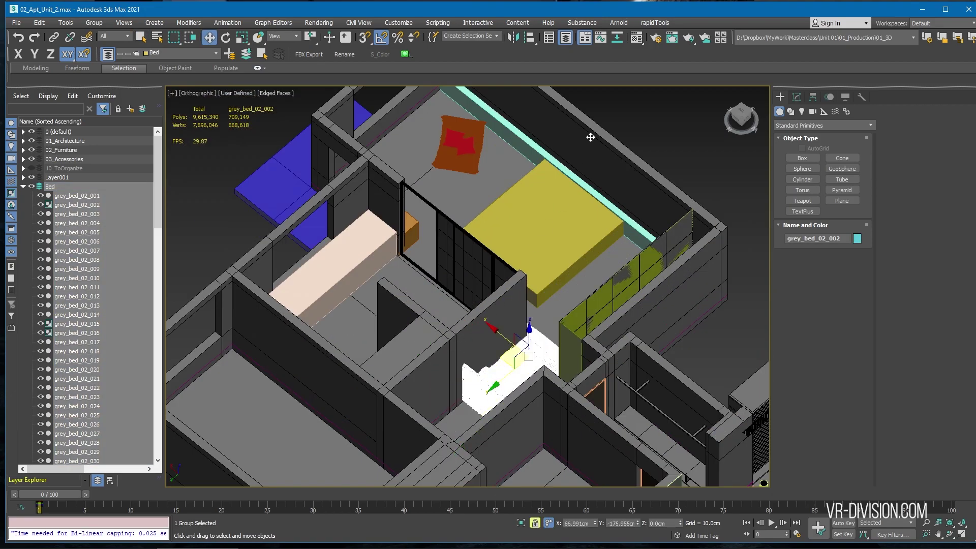
{"action": "key", "text": "e"}
{"action": "key", "text": "t"}
{"action": "key", "text": "F3"}
{"action": "left_click_drag", "start_coordinate": [506, 327], "coordinate": [526, 450]}
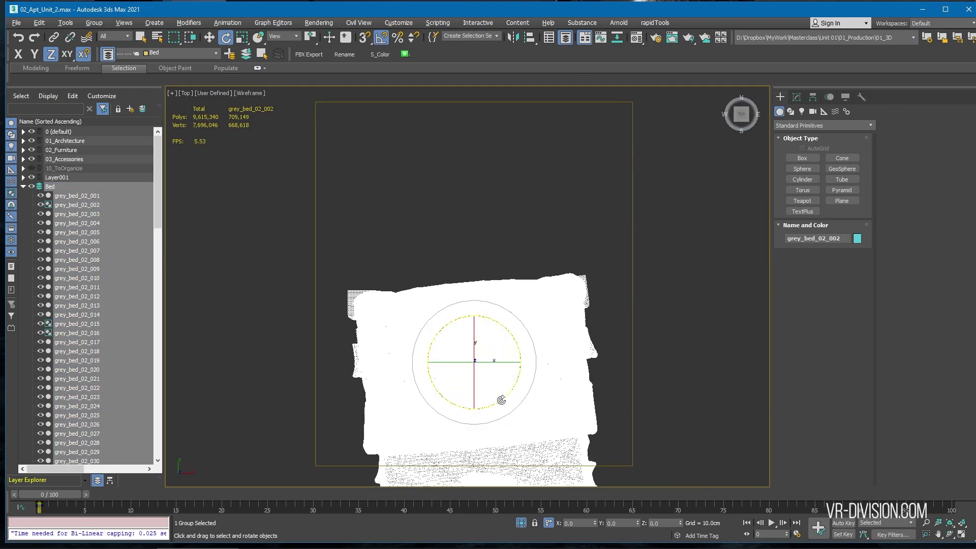
{"action": "key", "text": "w"}
{"action": "scroll", "coordinate": [460, 224], "scroll_direction": "down", "scroll_amount": 2}
{"action": "left_click_drag", "start_coordinate": [468, 282], "coordinate": [467, 193]}
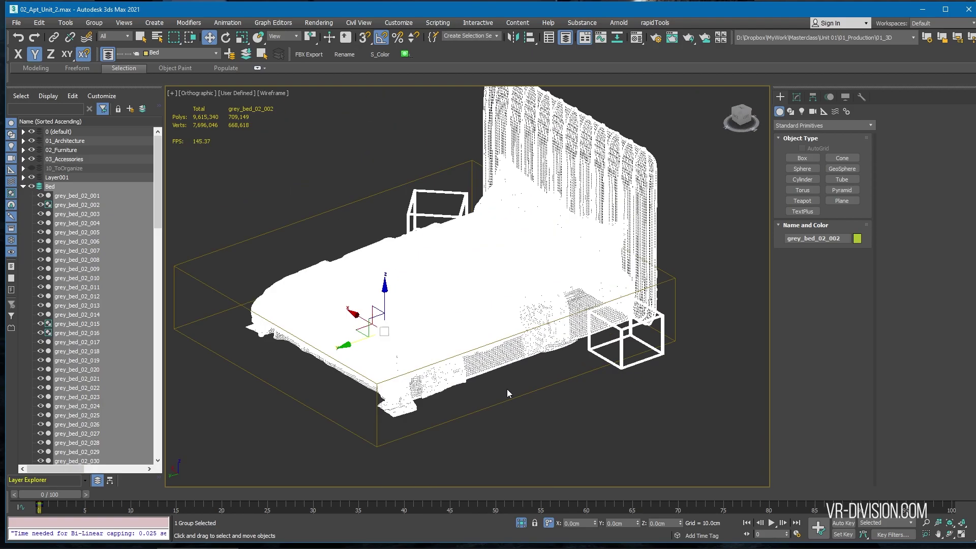
Open the bed group recursively and delete the tall upholstered headboard
{"action": "left_click", "coordinate": [94, 22]}
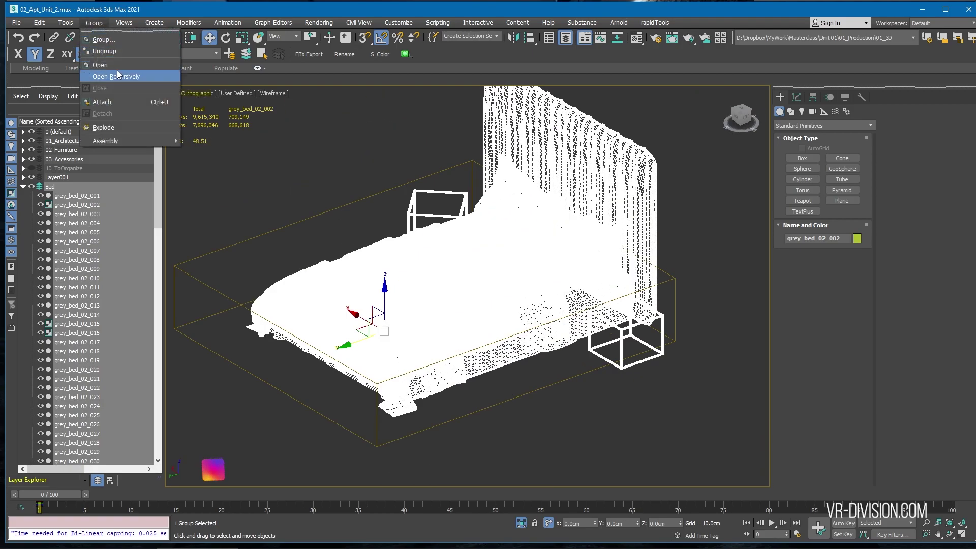
{"action": "left_click", "coordinate": [120, 75]}
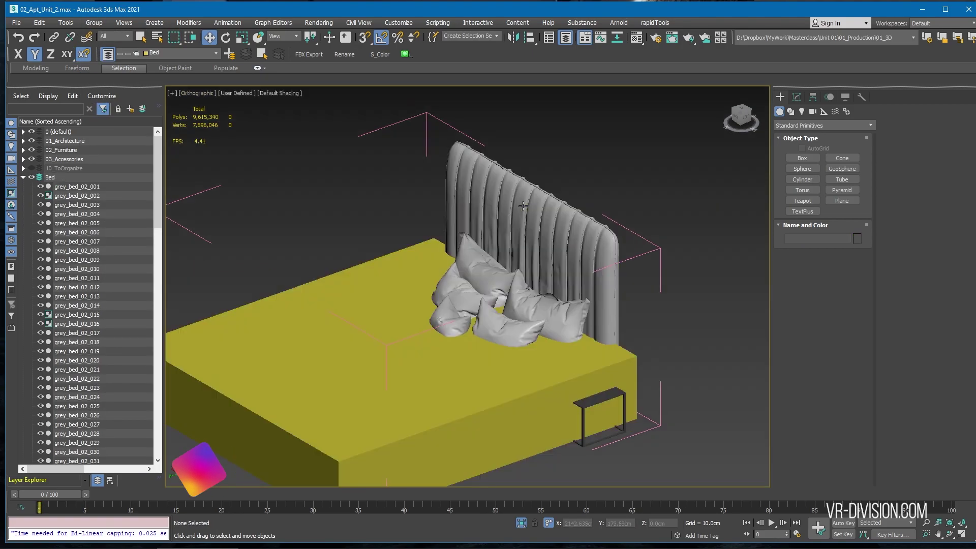
{"action": "left_click", "coordinate": [523, 206]}
{"action": "key", "text": "Delete"}
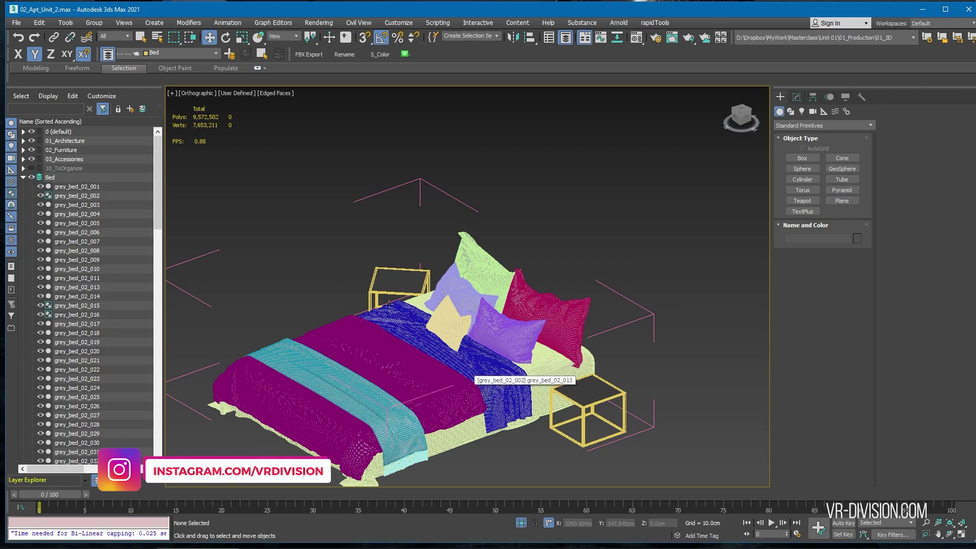
Try deleting one bedside table from the bed group, closing the group and showing the whole room
{"action": "middle_click_drag", "start_coordinate": [389, 304], "coordinate": [458, 305], "text": "alt"}
{"action": "left_click", "coordinate": [450, 287]}
{"action": "key", "text": "Delete"}
{"action": "left_click", "coordinate": [551, 242]}
{"action": "left_click", "coordinate": [94, 23]}
{"action": "left_click", "coordinate": [106, 87]}
{"action": "middle_click_drag", "start_coordinate": [546, 241], "coordinate": [549, 255], "text": "alt"}
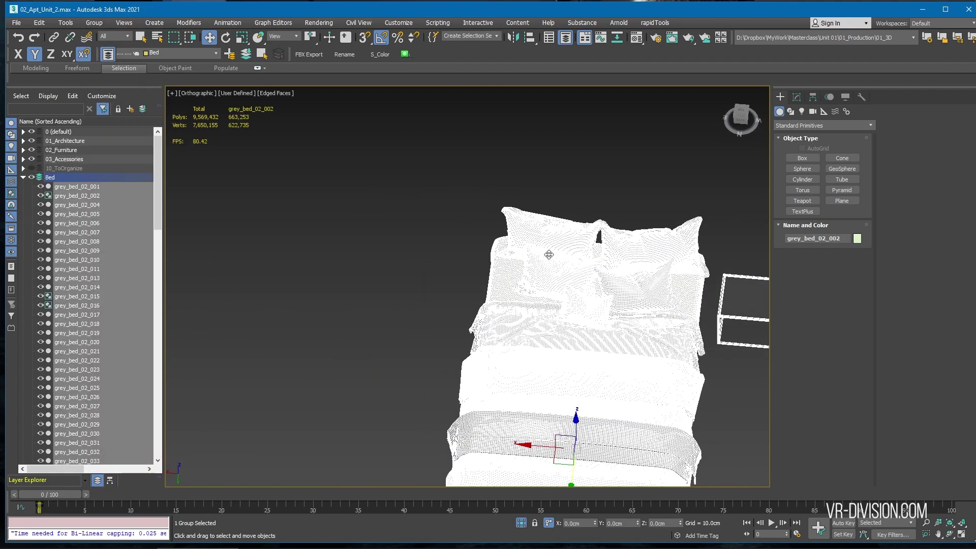
{"action": "left_click", "coordinate": [522, 525]}
{"action": "middle_click_drag", "start_coordinate": [484, 275], "coordinate": [504, 331], "text": "alt"}
{"action": "scroll", "coordinate": [418, 331], "scroll_direction": "down", "scroll_amount": 2}
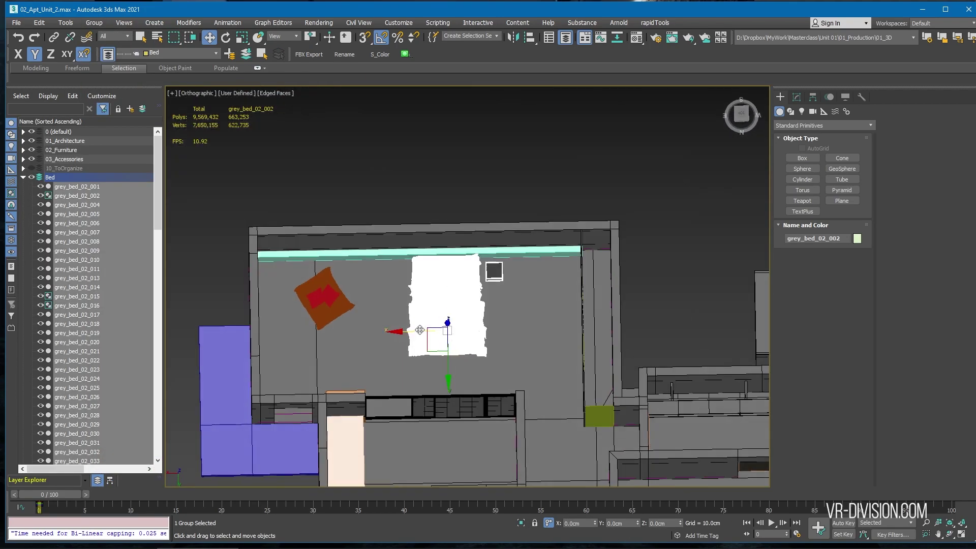
Undo the closing of the group and the deletion of the bedside table
{"action": "key", "text": "ctrl+z"}
{"action": "key", "text": "ctrl+z"}
{"action": "key", "text": "ctrl+z"}
{"action": "key", "text": "ctrl+z"}
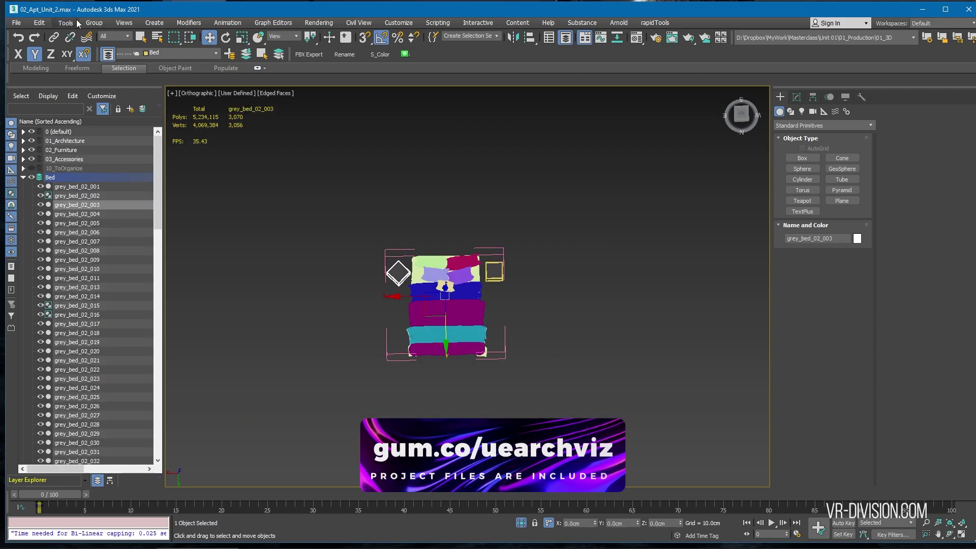
Close the bed group and bring the rest of the scene back into view
{"action": "left_click", "coordinate": [94, 22]}
{"action": "left_click", "coordinate": [99, 88]}
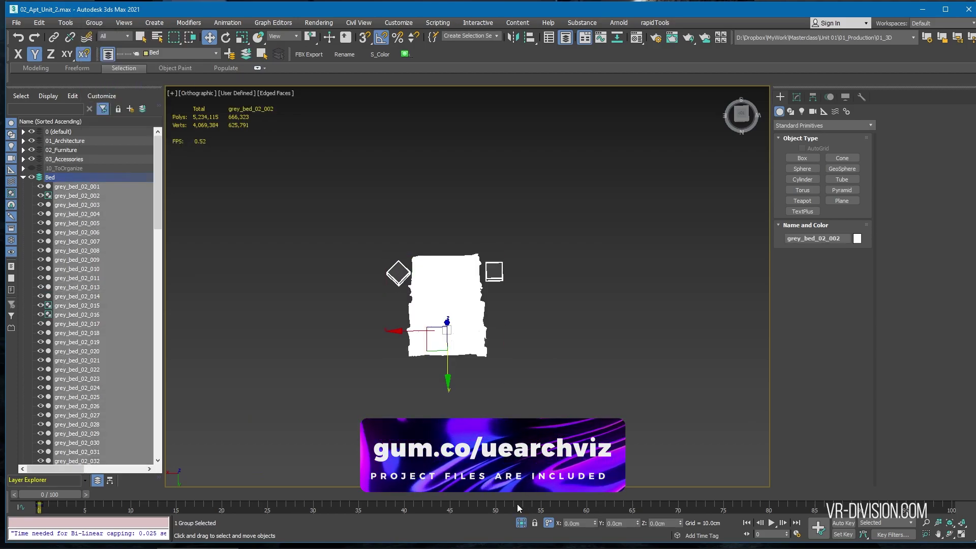
{"action": "left_click", "coordinate": [522, 523]}
Align the bed group to the sliding door frame on the X position only, center to center
{"action": "middle_click_drag", "start_coordinate": [422, 325], "coordinate": [458, 351], "text": "alt"}
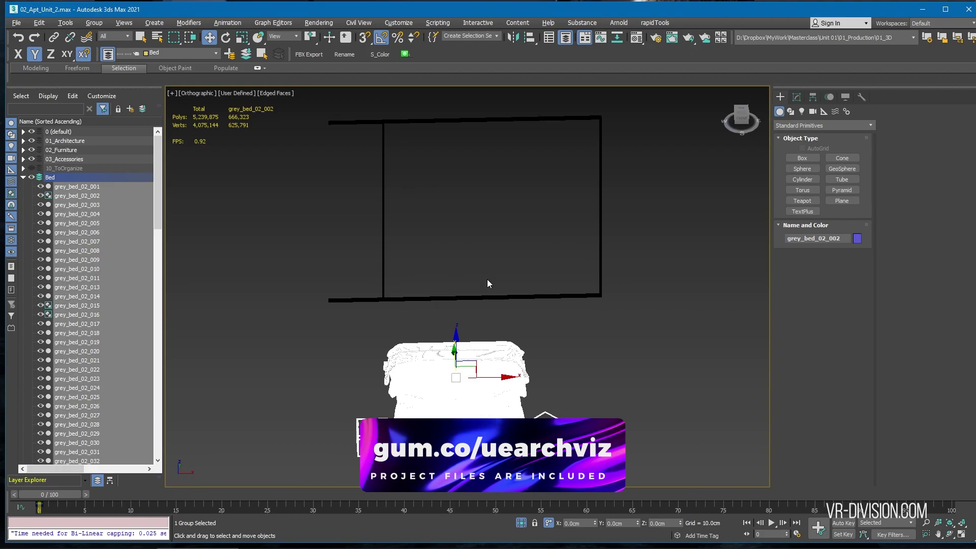
{"action": "middle_click_drag", "start_coordinate": [467, 391], "coordinate": [479, 408], "text": "alt"}
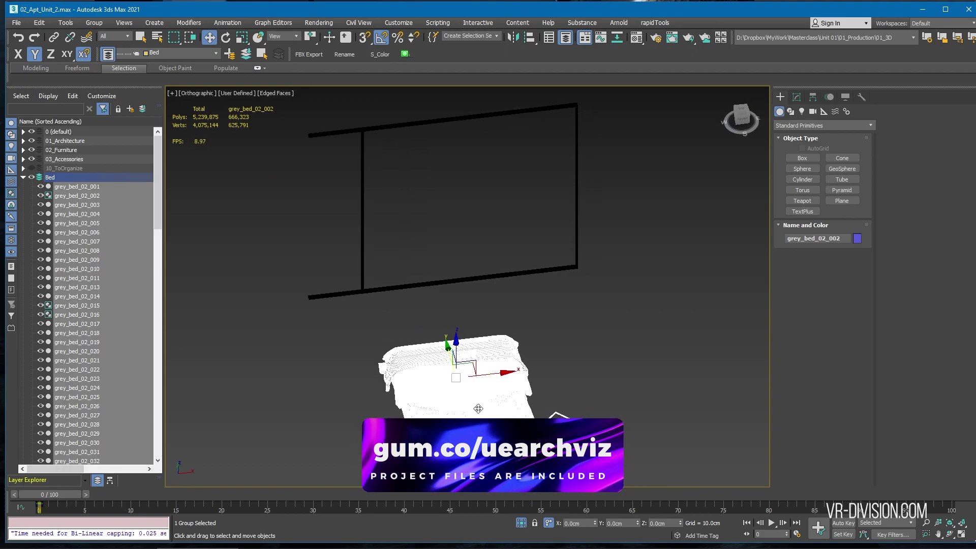
{"action": "middle_click_drag", "start_coordinate": [489, 365], "coordinate": [500, 252], "text": "alt"}
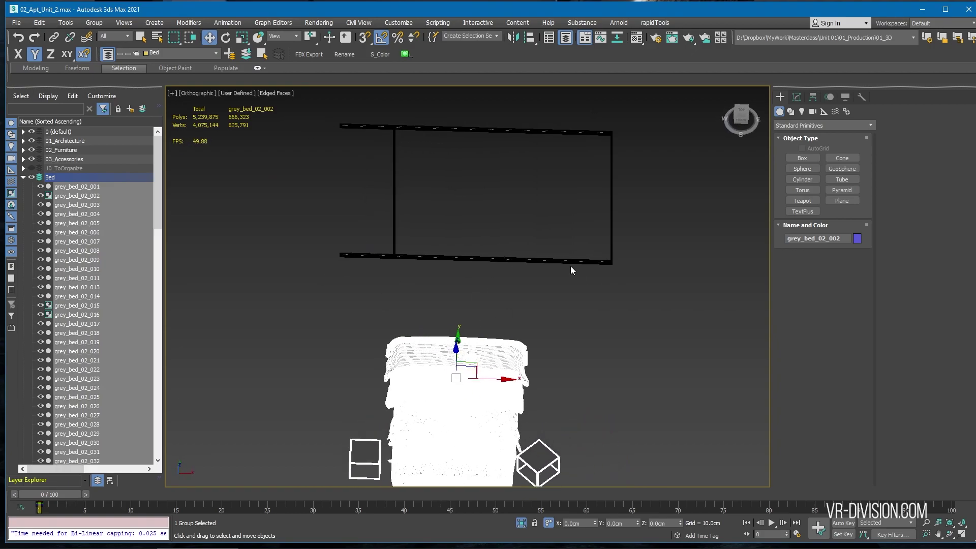
{"action": "key", "text": "alt+a"}
{"action": "left_click", "coordinate": [478, 138]}
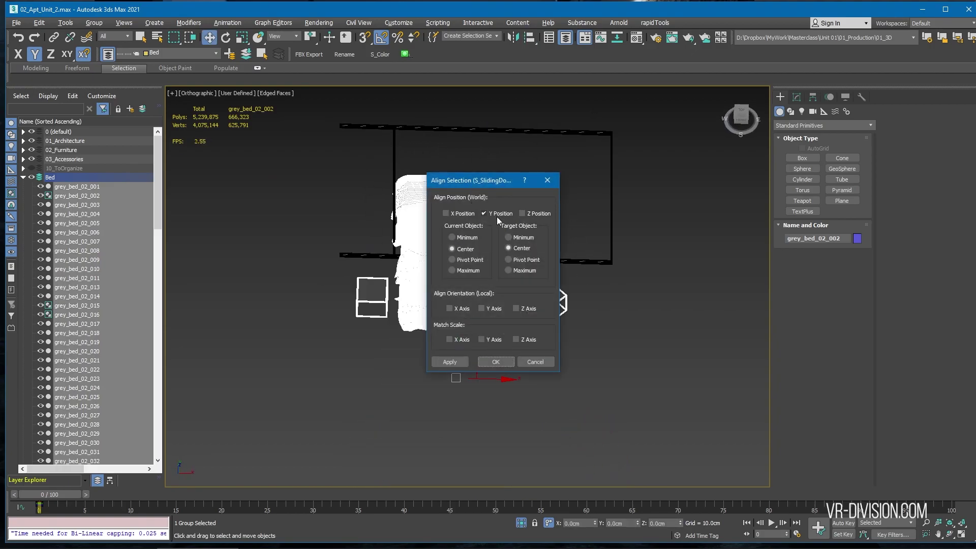
{"action": "left_click", "coordinate": [473, 214]}
{"action": "left_click", "coordinate": [489, 215]}
{"action": "left_click", "coordinate": [499, 361]}
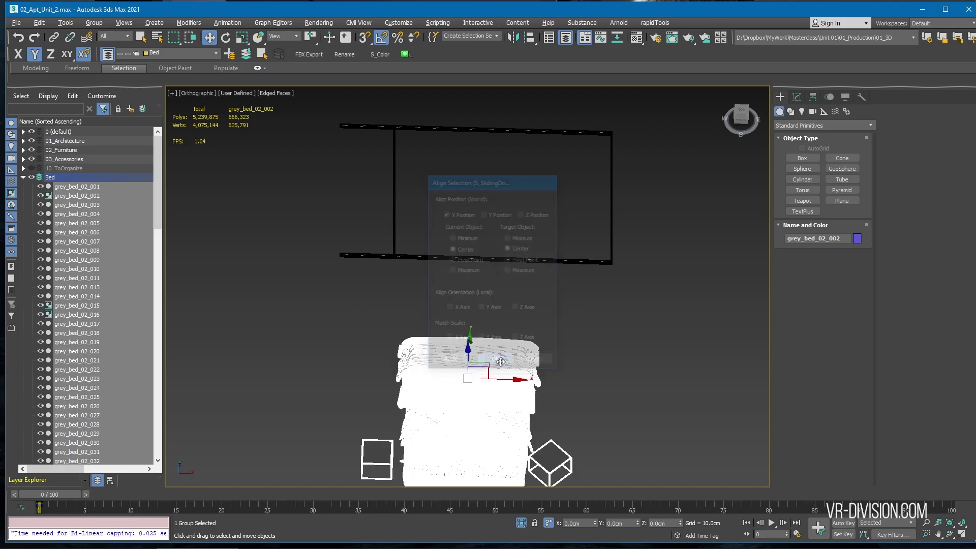
End the isolation and select the long low panel along the wall behind the bed
{"action": "left_click", "coordinate": [522, 525]}
{"action": "middle_click_drag", "start_coordinate": [496, 351], "coordinate": [290, 407], "text": "alt"}
{"action": "left_click", "coordinate": [395, 246], "text": "ctrl"}
{"action": "middle_click_drag", "start_coordinate": [395, 246], "coordinate": [512, 212], "text": "alt"}
{"action": "left_click", "coordinate": [512, 212]}
Switch to the PureRef inspiration board and examine the low headboard panel and lighting behind the bed, returning to 3ds Max
{"action": "key", "text": "alt+Tab"}
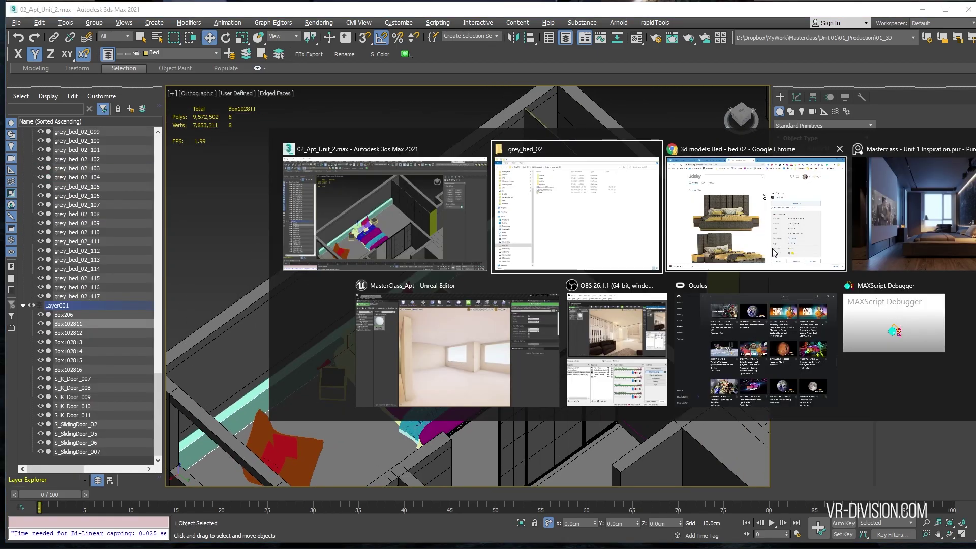
{"action": "left_click", "coordinate": [887, 251]}
{"action": "scroll", "coordinate": [681, 287], "scroll_direction": "down", "scroll_amount": 1}
{"action": "middle_click_drag", "start_coordinate": [740, 289], "coordinate": [435, 264]}
{"action": "scroll", "coordinate": [481, 264], "scroll_direction": "up", "scroll_amount": 2}
{"action": "middle_click_drag", "start_coordinate": [371, 254], "coordinate": [554, 285]}
{"action": "scroll", "coordinate": [523, 266], "scroll_direction": "up", "scroll_amount": 4}
{"action": "scroll", "coordinate": [487, 264], "scroll_direction": "up", "scroll_amount": 1}
{"action": "scroll", "coordinate": [487, 269], "scroll_direction": "down", "scroll_amount": 1}
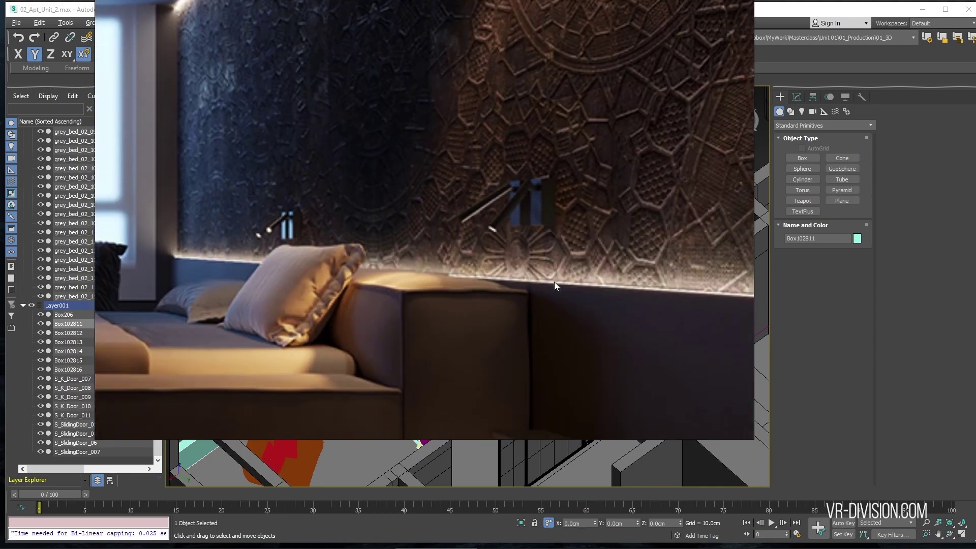
{"action": "key", "text": "alt+Tab"}
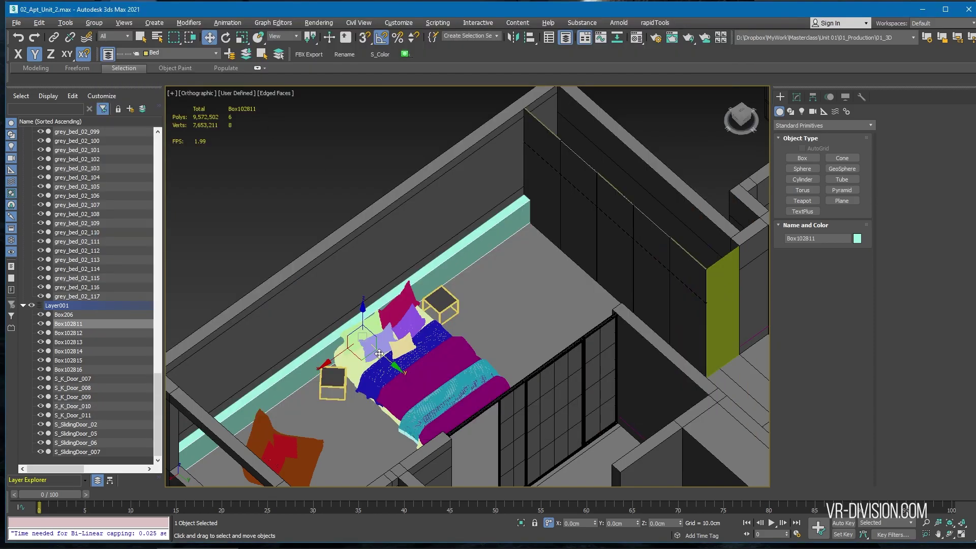
Isolate the bed with the low wall panel and offset the panel's long face by 10 cm along Y
{"action": "left_click", "coordinate": [372, 369], "text": "ctrl"}
{"action": "middle_click_drag", "start_coordinate": [372, 368], "coordinate": [396, 344], "text": "alt"}
{"action": "key", "text": "alt+q"}
{"action": "left_click", "coordinate": [397, 344]}
{"action": "key", "text": "4"}
{"action": "key", "text": "ctrl+a"}
{"action": "key", "text": "s"}
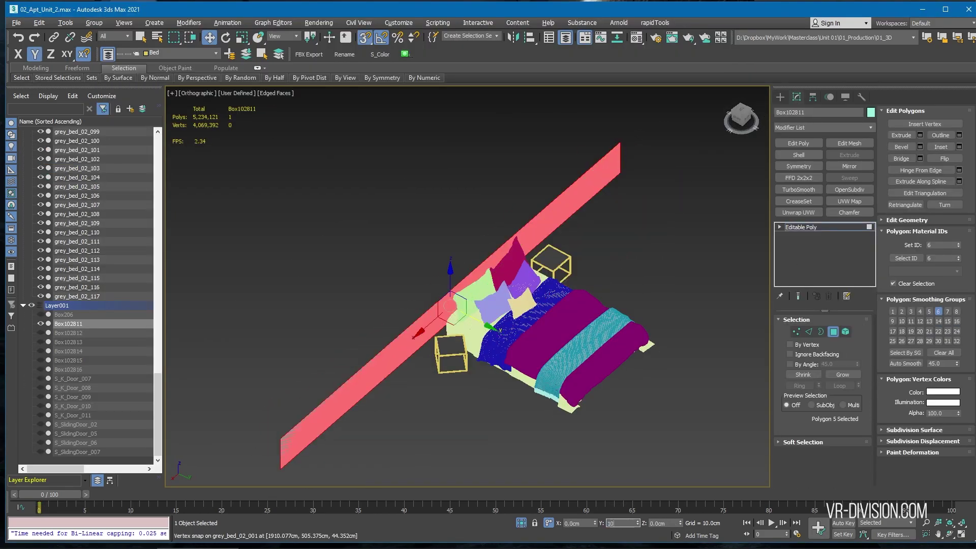
{"action": "key", "text": "4"}
{"action": "left_click", "coordinate": [517, 357]}
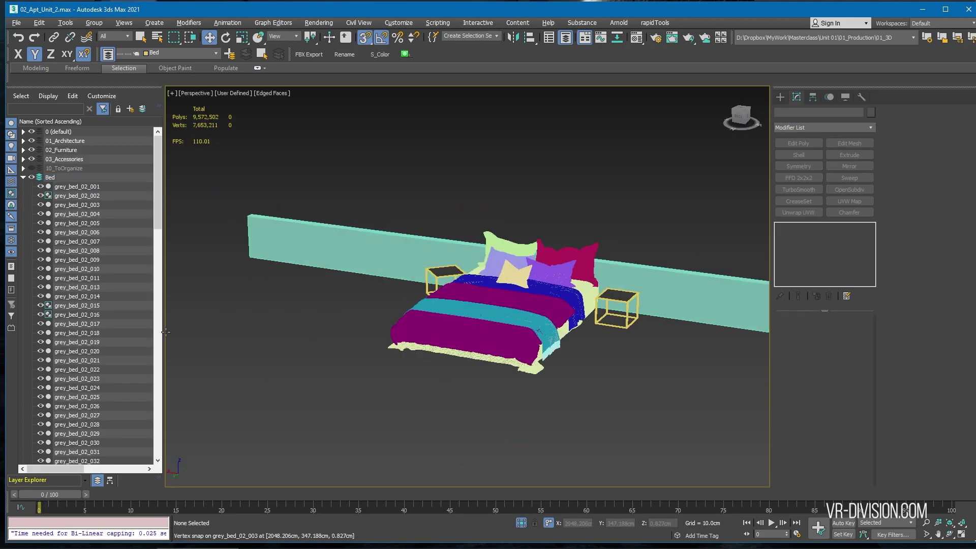
Ungroup the imported bed model and regroup the bed pieces under the name bed
{"action": "middle_click_drag", "start_coordinate": [166, 332], "coordinate": [444, 299], "text": "alt"}
{"action": "scroll", "coordinate": [444, 299], "scroll_direction": "up", "scroll_amount": 4}
{"action": "left_click", "coordinate": [444, 299]}
{"action": "scroll", "coordinate": [415, 212], "scroll_direction": "down", "scroll_amount": 3}
{"action": "key", "text": "s"}
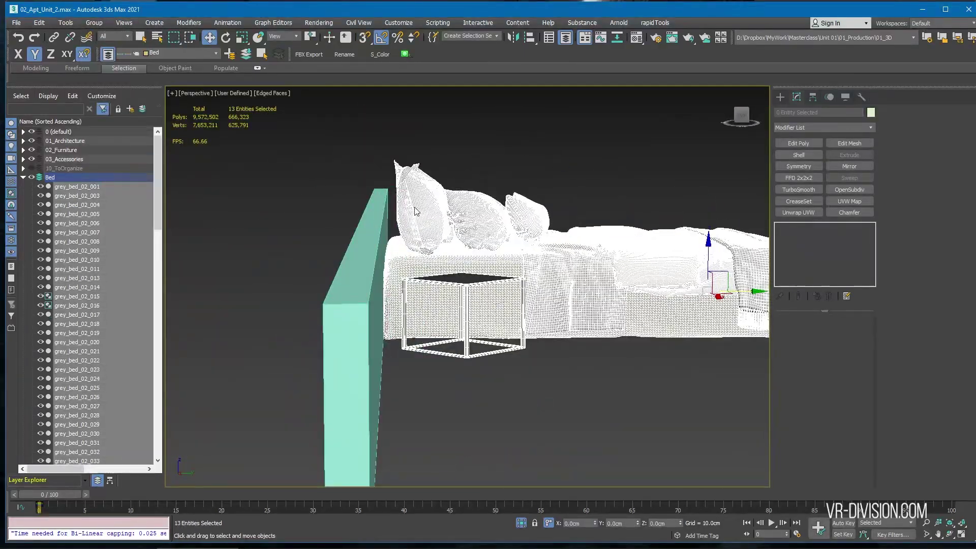
{"action": "left_click", "coordinate": [415, 212]}
{"action": "middle_click_drag", "start_coordinate": [524, 214], "coordinate": [351, 247], "text": "alt"}
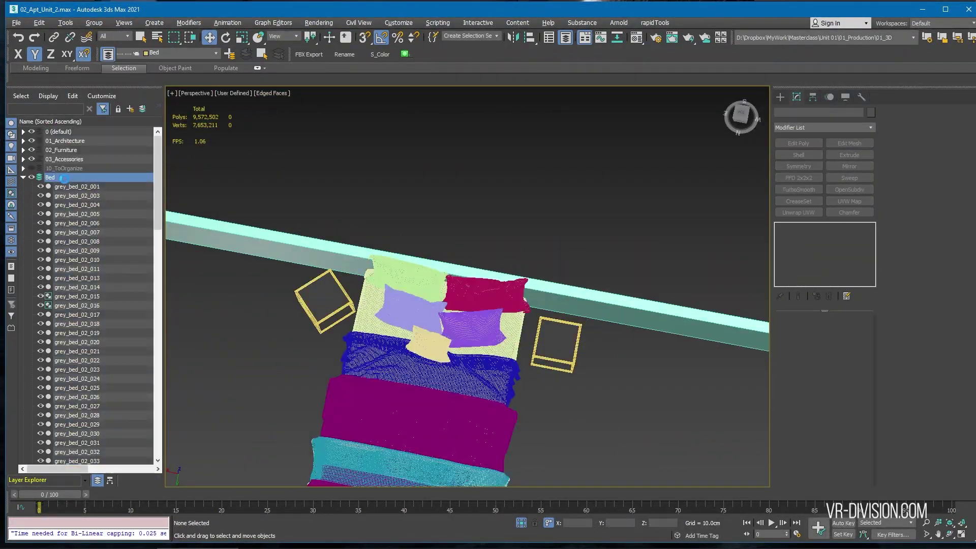
{"action": "left_click", "coordinate": [501, 297]}
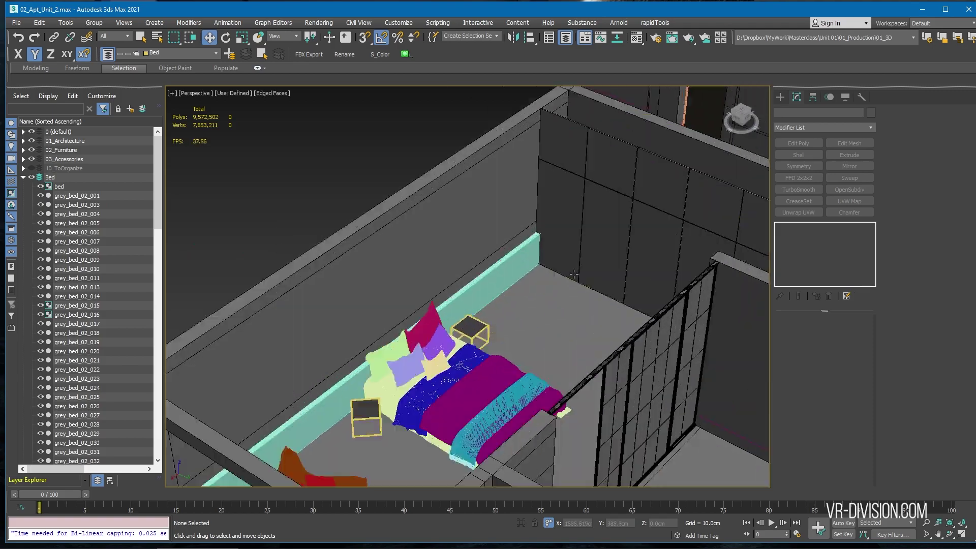
Isolate the low wall panel and connect its edges to add a lengthwise edge loop
{"action": "scroll", "coordinate": [383, 333], "scroll_direction": "up", "scroll_amount": 3}
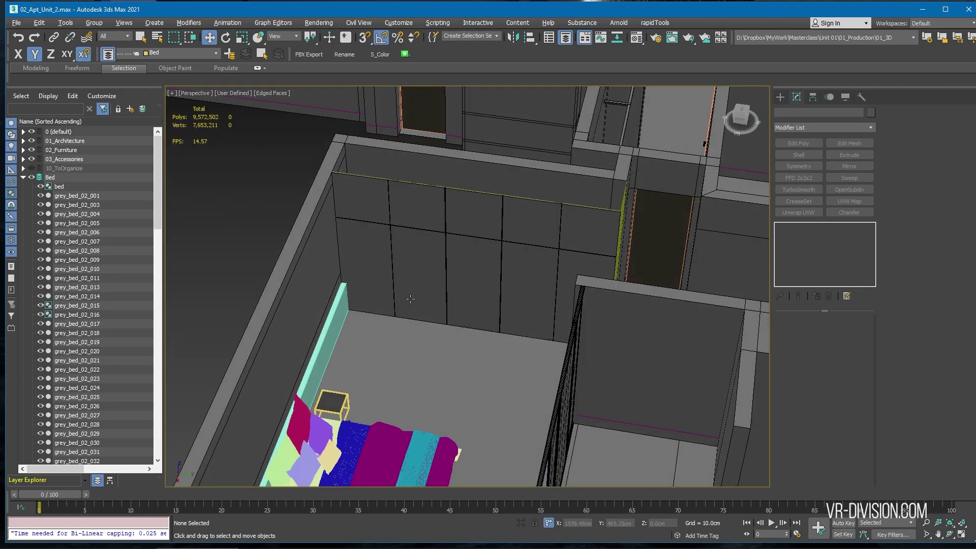
{"action": "middle_click_drag", "start_coordinate": [411, 299], "coordinate": [386, 320], "text": "alt"}
{"action": "left_click", "coordinate": [327, 336]}
{"action": "key", "text": "alt+q"}
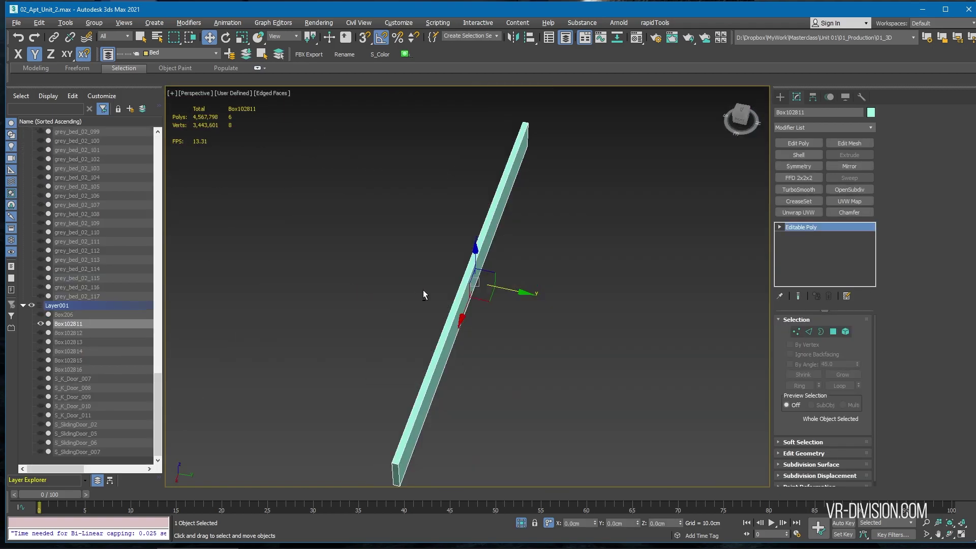
{"action": "middle_click_drag", "start_coordinate": [423, 291], "coordinate": [374, 296], "text": "alt"}
{"action": "key", "text": "2"}
{"action": "key", "text": "ctrl+shift+e"}
{"action": "left_click_drag", "start_coordinate": [492, 296], "coordinate": [267, 436]}
{"action": "key", "text": "s"}
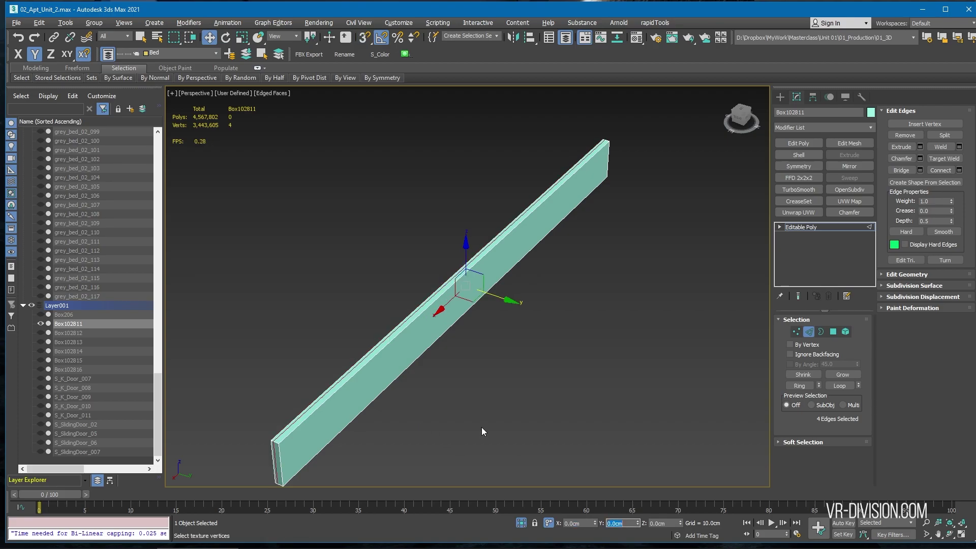
Chamfer a crosswise edge loop on the panel by about 379 cm, placing cuts near both ends
{"action": "middle_click_drag", "start_coordinate": [425, 240], "coordinate": [433, 418], "text": "alt"}
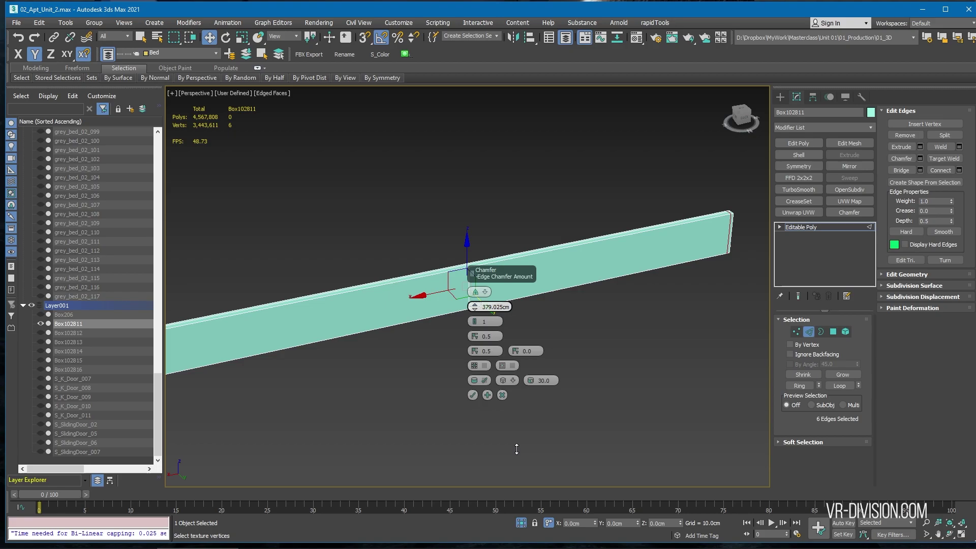
{"action": "middle_click_drag", "start_coordinate": [295, 366], "coordinate": [524, 359]}
{"action": "scroll", "coordinate": [432, 335], "scroll_direction": "up", "scroll_amount": 4}
{"action": "middle_click_drag", "start_coordinate": [432, 335], "coordinate": [307, 301]}
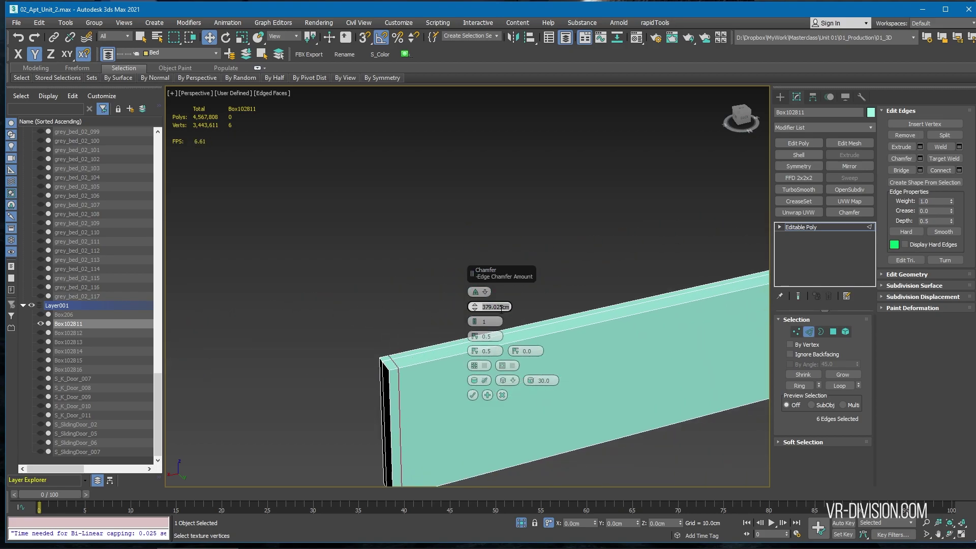
Inset the narrow strip polygon on the panel's top face by 0.25 cm
{"action": "key", "text": "4"}
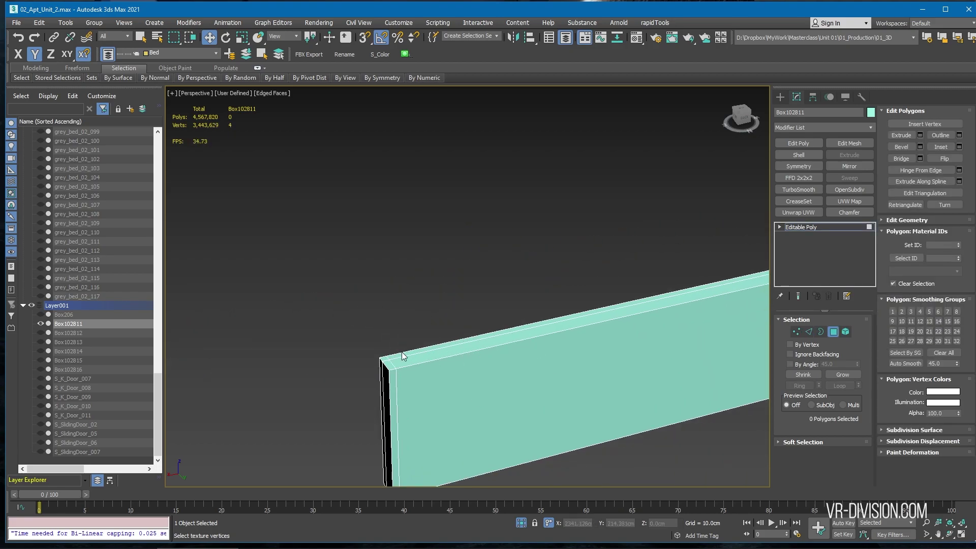
{"action": "scroll", "coordinate": [393, 357], "scroll_direction": "up", "scroll_amount": 2}
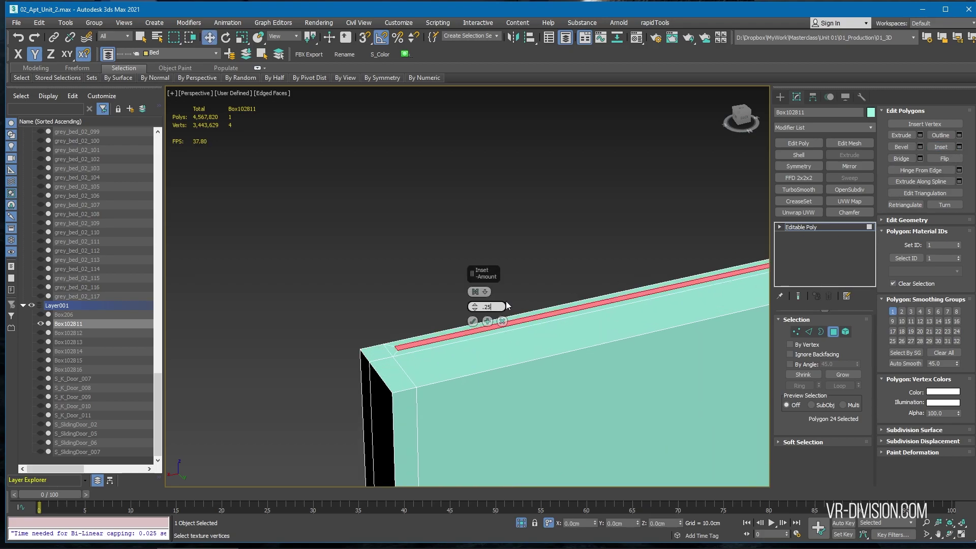
{"action": "left_click", "coordinate": [473, 321]}
Extrude the inset strip by -5 cm to form a groove and set its polygon's material ID to 2
{"action": "left_click", "coordinate": [920, 136]}
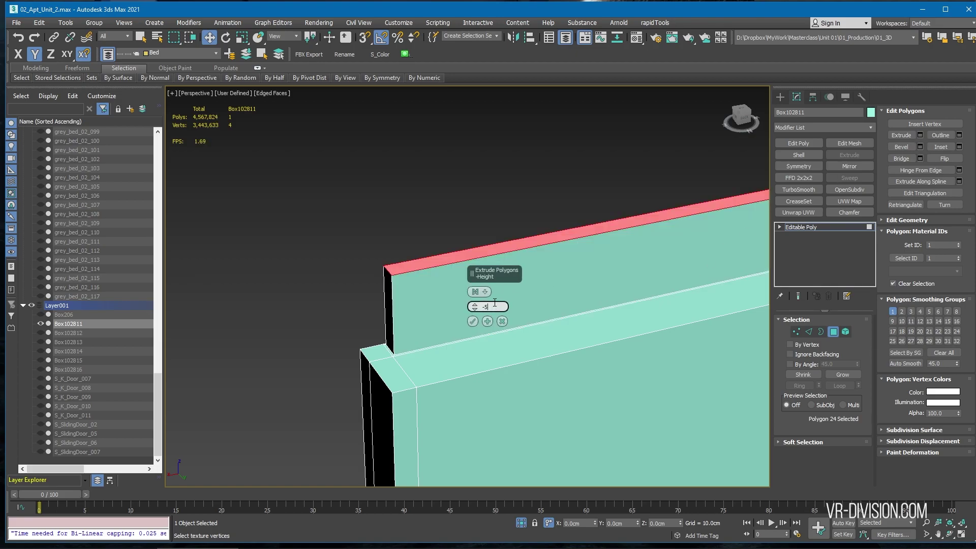
{"action": "type", "text": "-5"}
{"action": "key", "text": "Return"}
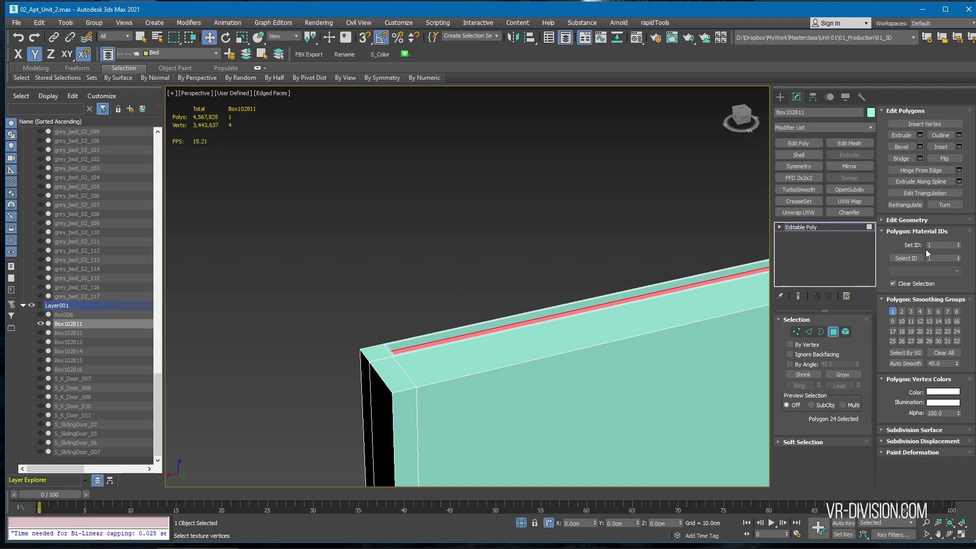
{"action": "scroll", "coordinate": [627, 272], "scroll_direction": "up", "scroll_amount": 1}
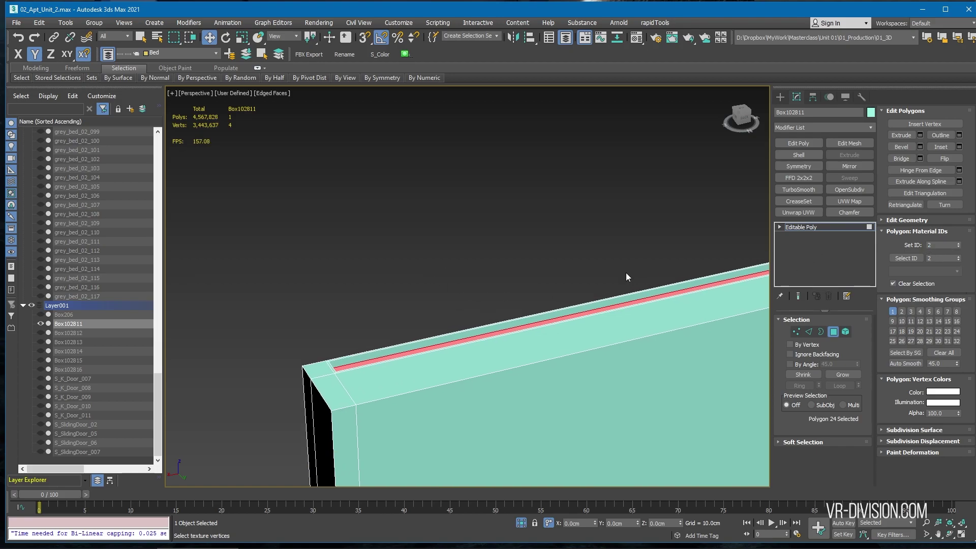
Invert the groove polygon selection and assign material ID 1 to the panel's remaining polygons
{"action": "key", "text": "ctrl+i"}
{"action": "left_click", "coordinate": [931, 246]}
{"action": "type", "text": "1"}
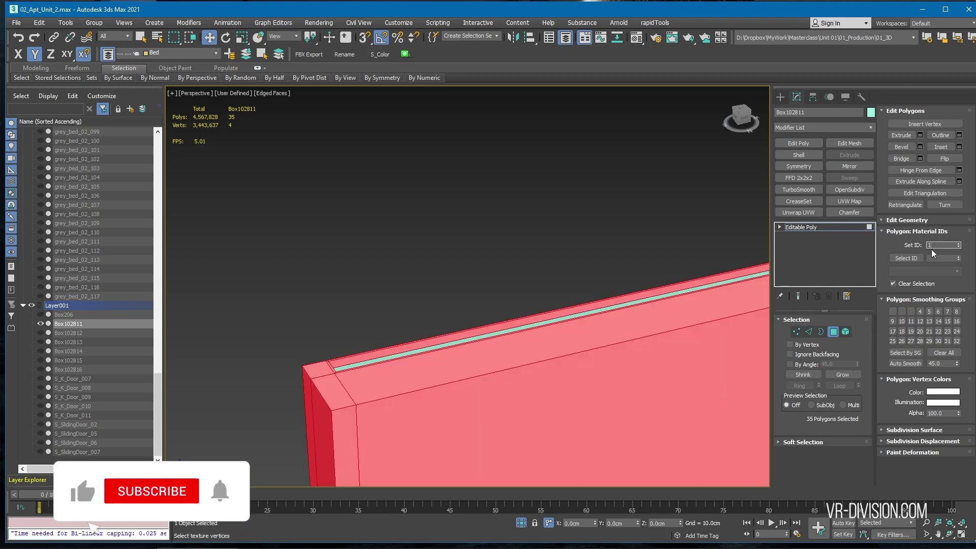
{"action": "left_click", "coordinate": [576, 238]}
Finish polygon editing and assign the two-slot Multi/Sub-Object material to the wall panel
{"action": "left_click", "coordinate": [839, 228]}
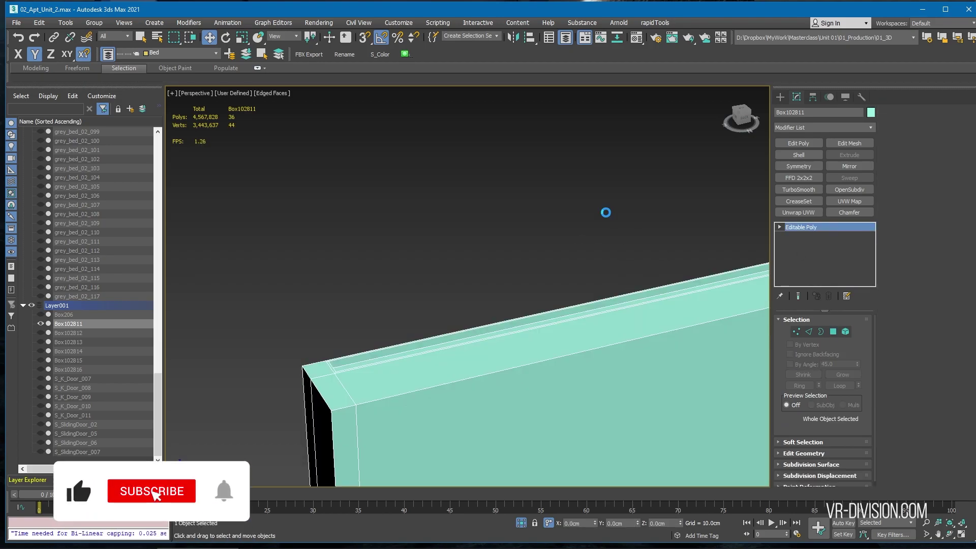
{"action": "left_click", "coordinate": [606, 212]}
{"action": "key", "text": "m"}
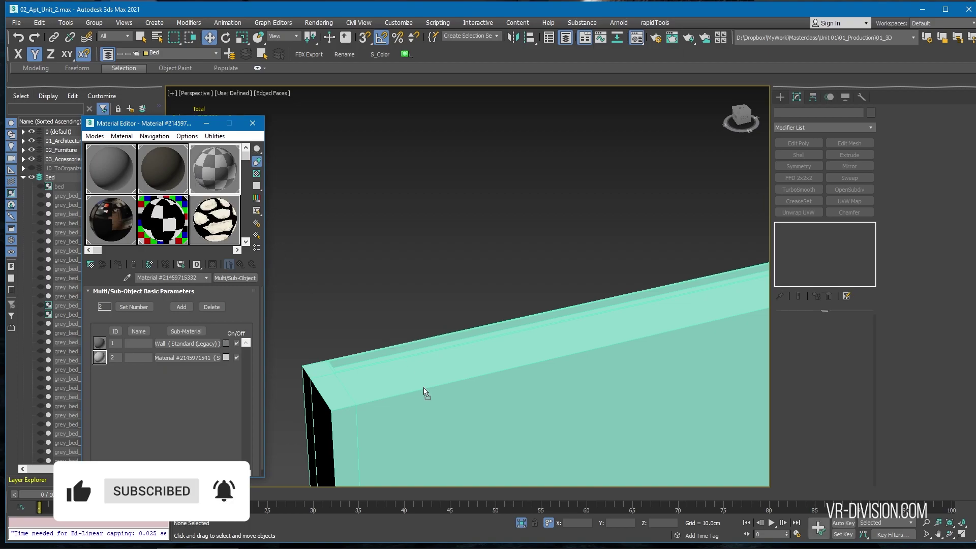
{"action": "left_click", "coordinate": [252, 123]}
{"action": "scroll", "coordinate": [486, 209], "scroll_direction": "down", "scroll_amount": 5}
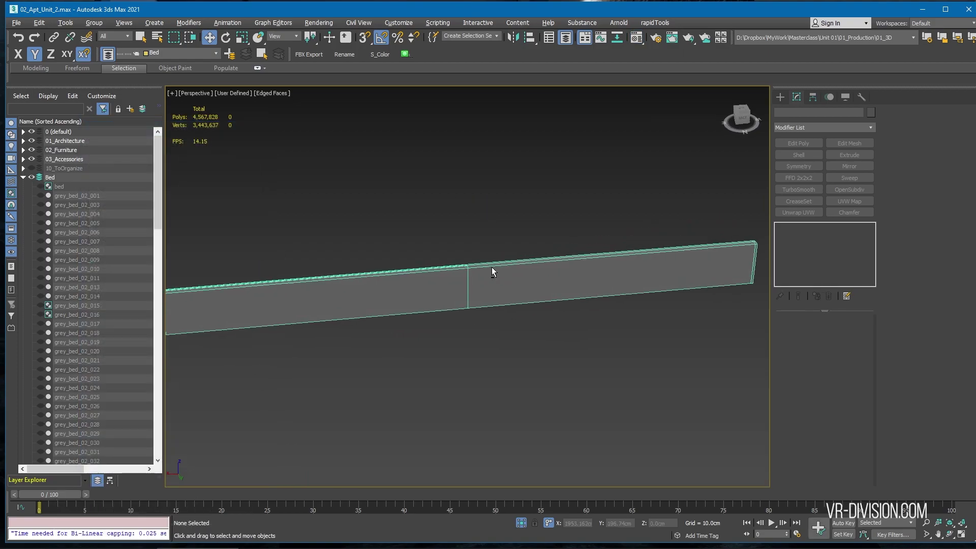
End isolation and snap the wall panel's end vertices along X to meet the end of the bedroom
{"action": "left_click", "coordinate": [520, 520]}
{"action": "middle_click_drag", "start_coordinate": [512, 322], "coordinate": [477, 311], "text": "alt"}
{"action": "scroll", "coordinate": [650, 238], "scroll_direction": "up", "scroll_amount": 4}
{"action": "middle_click_drag", "start_coordinate": [650, 238], "coordinate": [355, 320], "text": "alt"}
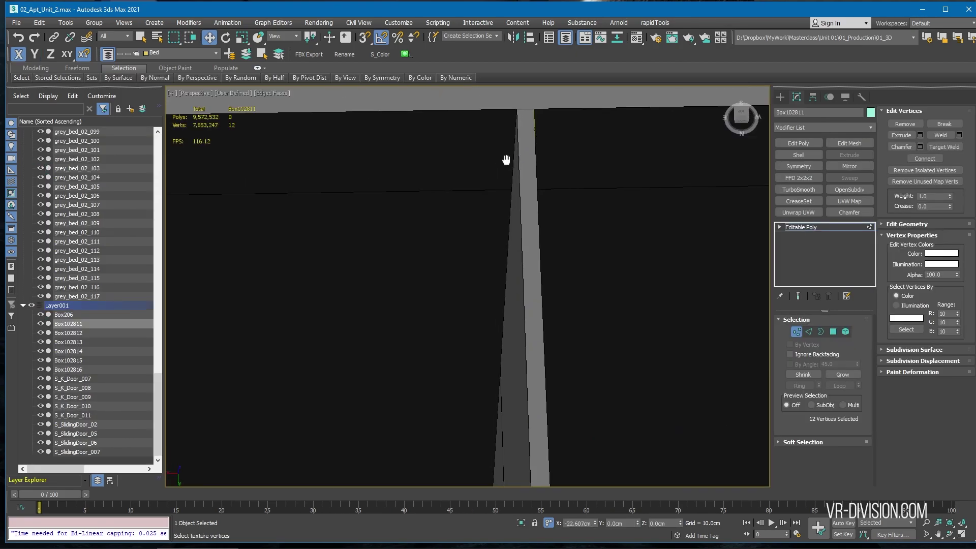
{"action": "middle_click_drag", "start_coordinate": [508, 157], "coordinate": [472, 204]}
{"action": "key", "text": "s"}
{"action": "key", "text": "1"}
{"action": "scroll", "coordinate": [602, 325], "scroll_direction": "down", "scroll_amount": 3}
{"action": "mouse_move", "coordinate": [472, 203]}
{"action": "middle_mouse_down"}
{"action": "mouse_move", "coordinate": [507, 224]}
{"action": "mouse_move", "coordinate": [397, 305]}
{"action": "mouse_move", "coordinate": [478, 214]}
{"action": "middle_mouse_up"}
Select the five closet doors S_K_Door_007 to S_K_Door_011 and apply an FFD 2x2x2 modifier
{"action": "left_click", "coordinate": [397, 309]}
{"action": "scroll", "coordinate": [394, 311], "scroll_direction": "up", "scroll_amount": 4}
{"action": "left_click", "coordinate": [478, 213]}
{"action": "middle_click_drag", "start_coordinate": [671, 246], "coordinate": [580, 220], "text": "alt"}
{"action": "left_click", "coordinate": [580, 219], "text": "ctrl"}
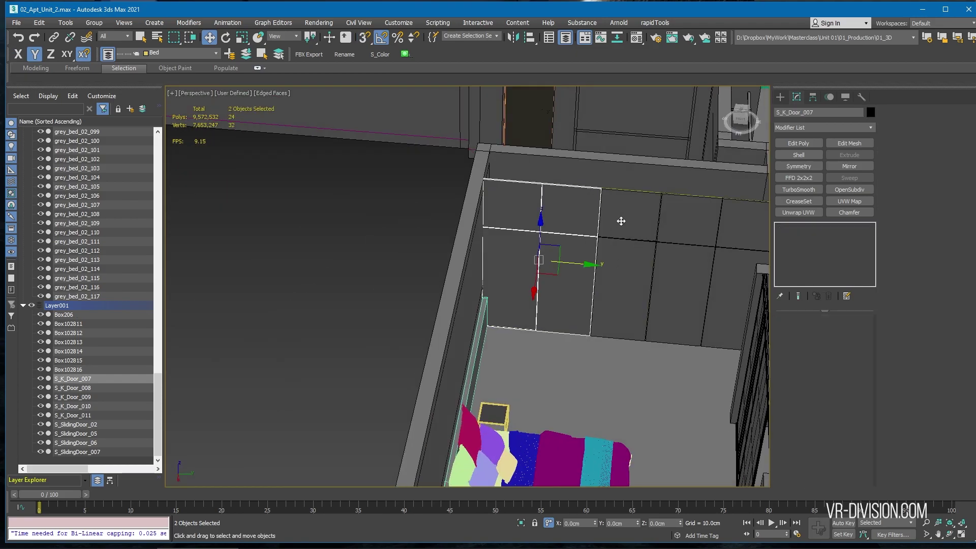
{"action": "left_click", "coordinate": [621, 221], "text": "ctrl"}
{"action": "middle_click_drag", "start_coordinate": [730, 233], "coordinate": [509, 249]}
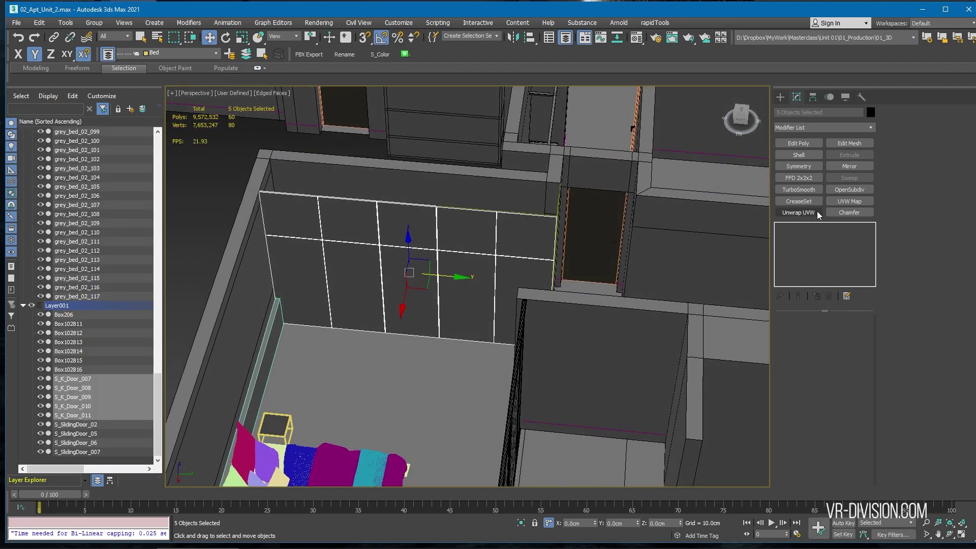
{"action": "left_click", "coordinate": [799, 177]}
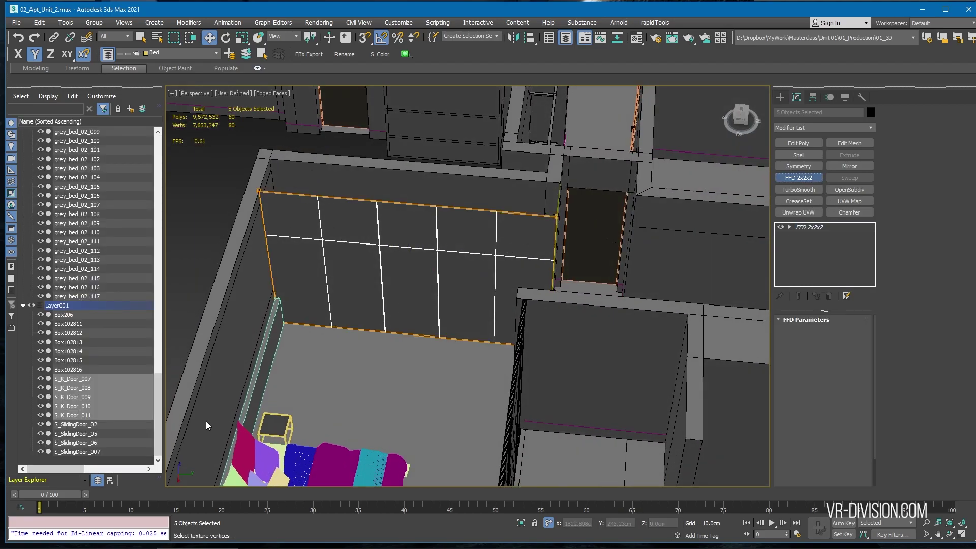
Snap the FFD control points at the closet doors' panel-side end along Y to the wall panel's corner vertex
{"action": "left_click_drag", "start_coordinate": [207, 426], "coordinate": [301, 169]}
{"action": "scroll", "coordinate": [249, 254], "scroll_direction": "up", "scroll_amount": 4}
{"action": "middle_click_drag", "start_coordinate": [287, 279], "coordinate": [304, 291]}
{"action": "left_click_drag", "start_coordinate": [336, 294], "coordinate": [357, 296]}
{"action": "key", "text": "space"}
{"action": "scroll", "coordinate": [326, 133], "scroll_direction": "up", "scroll_amount": 4}
{"action": "key", "text": "s"}
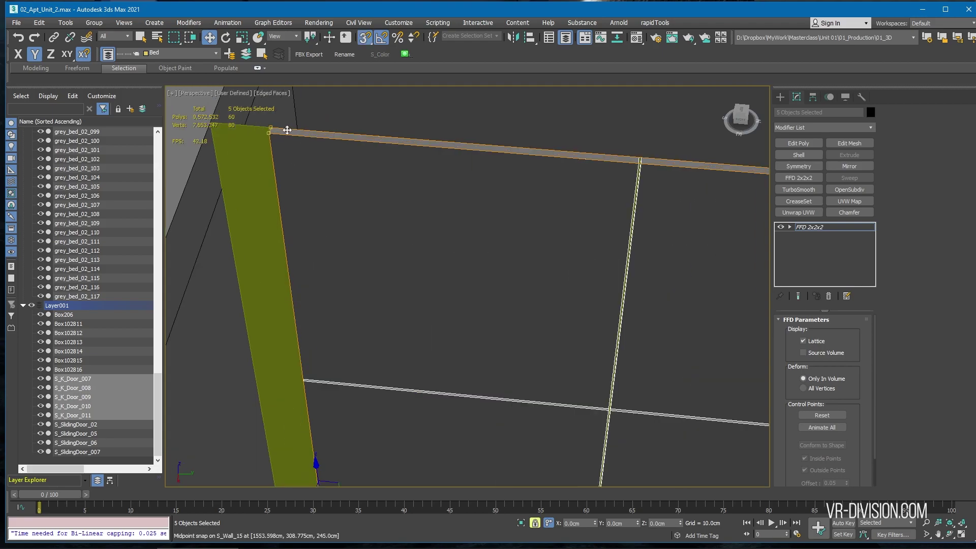
{"action": "left_click_drag", "start_coordinate": [295, 388], "coordinate": [382, 434]}
{"action": "middle_click_drag", "start_coordinate": [295, 388], "coordinate": [379, 160]}
{"action": "scroll", "coordinate": [381, 433], "scroll_direction": "up", "scroll_amount": 4}
{"action": "left_click_drag", "start_coordinate": [381, 433], "coordinate": [413, 422]}
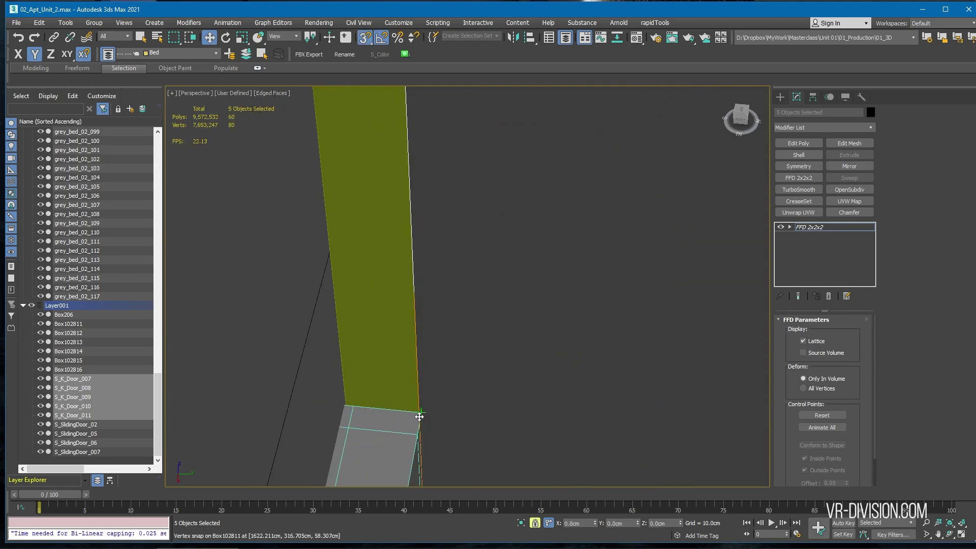
{"action": "scroll", "coordinate": [474, 358], "scroll_direction": "down", "scroll_amount": 5}
{"action": "key", "text": "s"}
{"action": "key", "text": "space"}
{"action": "middle_click_drag", "start_coordinate": [479, 331], "coordinate": [471, 362], "text": "alt"}
{"action": "middle_click_drag", "start_coordinate": [466, 295], "coordinate": [475, 327], "text": "alt"}
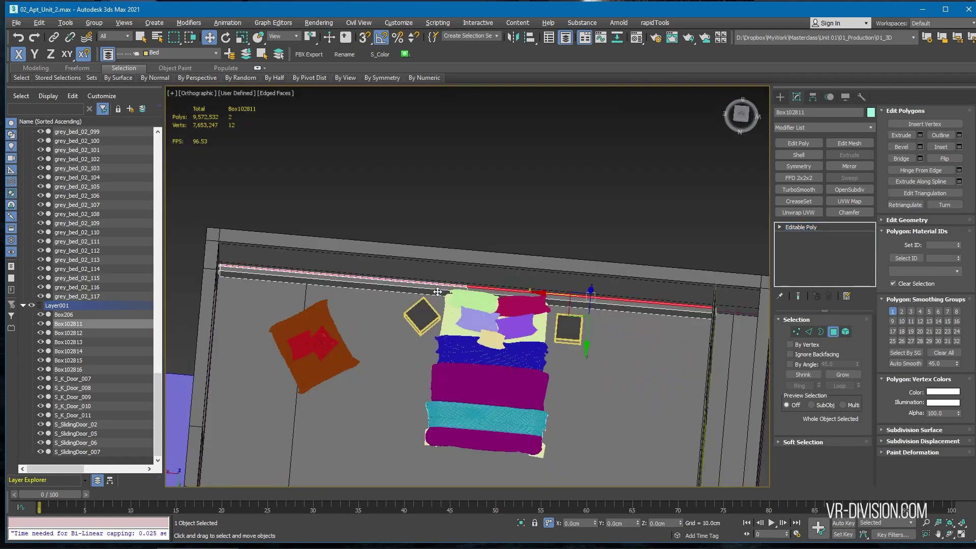
Isolate the wall panel and examine where the groove ends at the panel's middle
{"action": "key", "text": "alt+q"}
{"action": "middle_click_drag", "start_coordinate": [438, 292], "coordinate": [454, 249], "text": "alt"}
{"action": "left_click", "coordinate": [454, 249]}
{"action": "scroll", "coordinate": [483, 295], "scroll_direction": "up", "scroll_amount": 10}
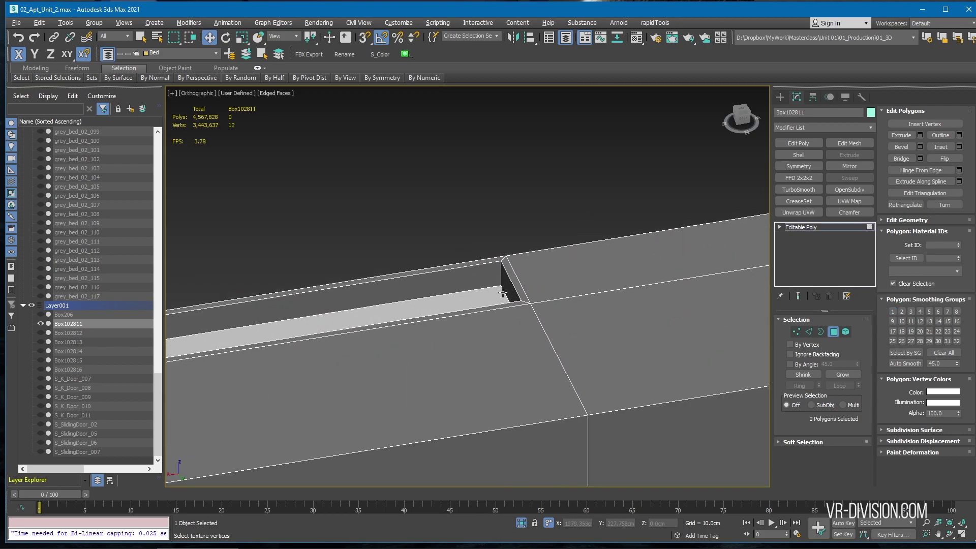
{"action": "left_click", "coordinate": [503, 293]}
{"action": "middle_click_drag", "start_coordinate": [503, 292], "coordinate": [494, 266], "text": "alt"}
{"action": "key", "text": "z"}
{"action": "middle_click_drag", "start_coordinate": [720, 126], "coordinate": [541, 240]}
{"action": "scroll", "coordinate": [541, 239], "scroll_direction": "up", "scroll_amount": 9}
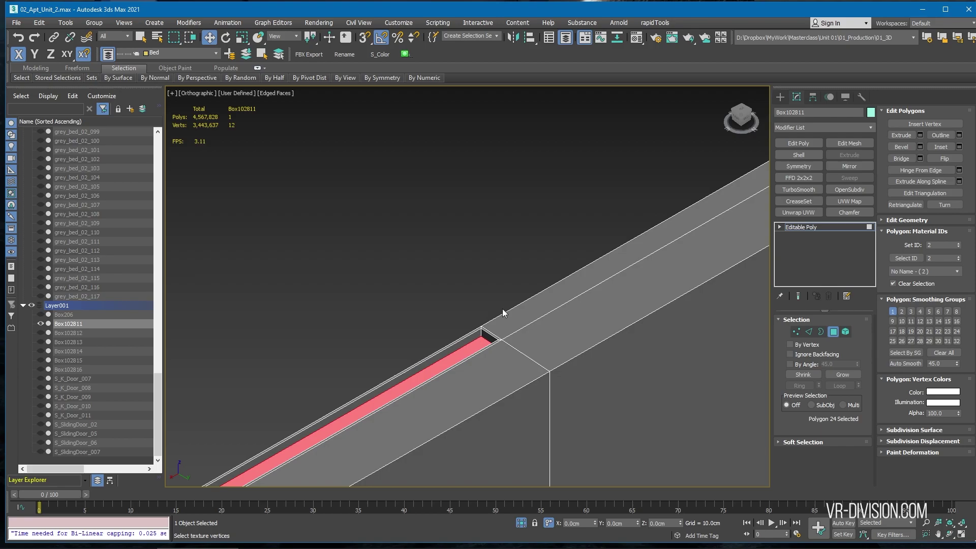
{"action": "left_click", "coordinate": [529, 309]}
{"action": "scroll", "coordinate": [536, 339], "scroll_direction": "down", "scroll_amount": 4}
{"action": "scroll", "coordinate": [524, 360], "scroll_direction": "up", "scroll_amount": 4}
Mirror the panel's grooved half across its middle with a Symmetry modifier on the X axis
{"action": "key", "text": "2"}
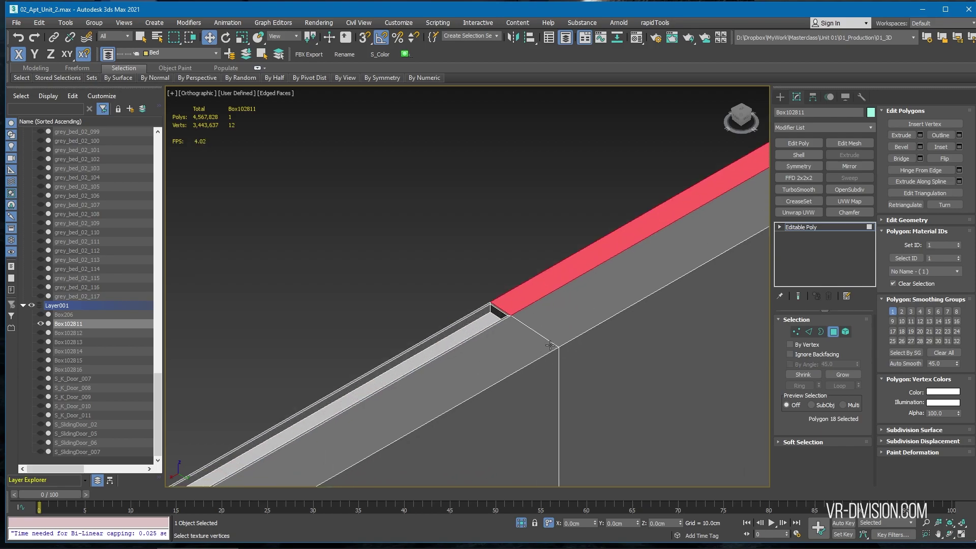
{"action": "double_click", "coordinate": [552, 339]}
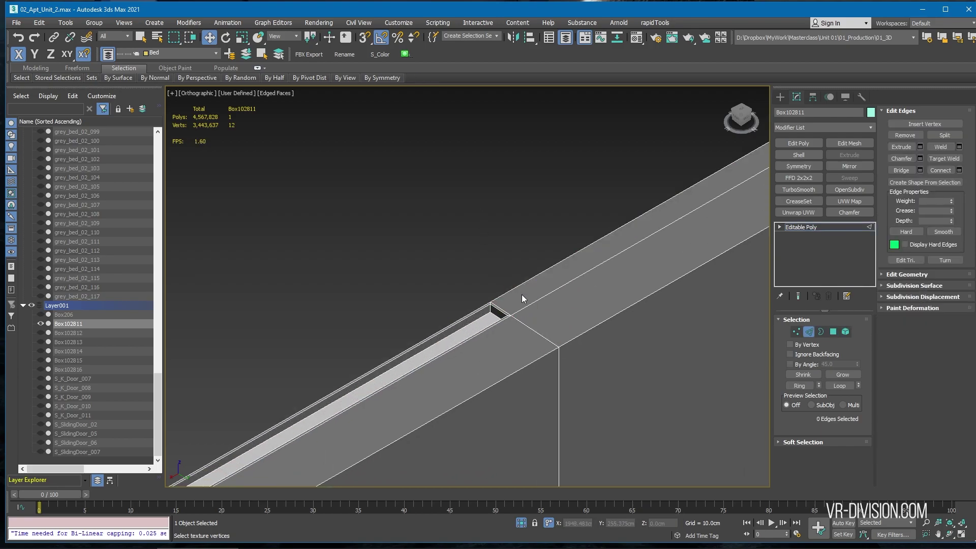
{"action": "key", "text": "4"}
{"action": "left_click", "coordinate": [569, 262]}
{"action": "key", "text": "2"}
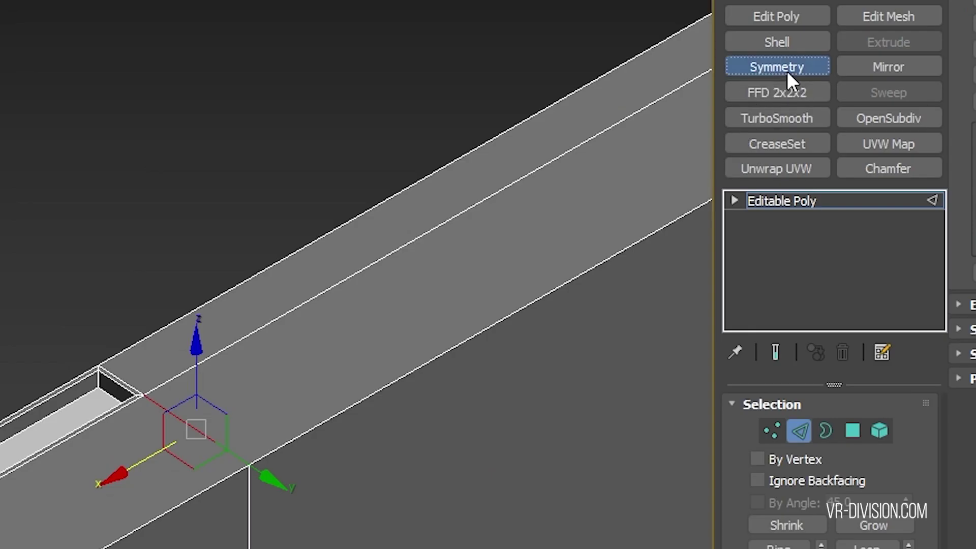
{"action": "left_click", "coordinate": [778, 67]}
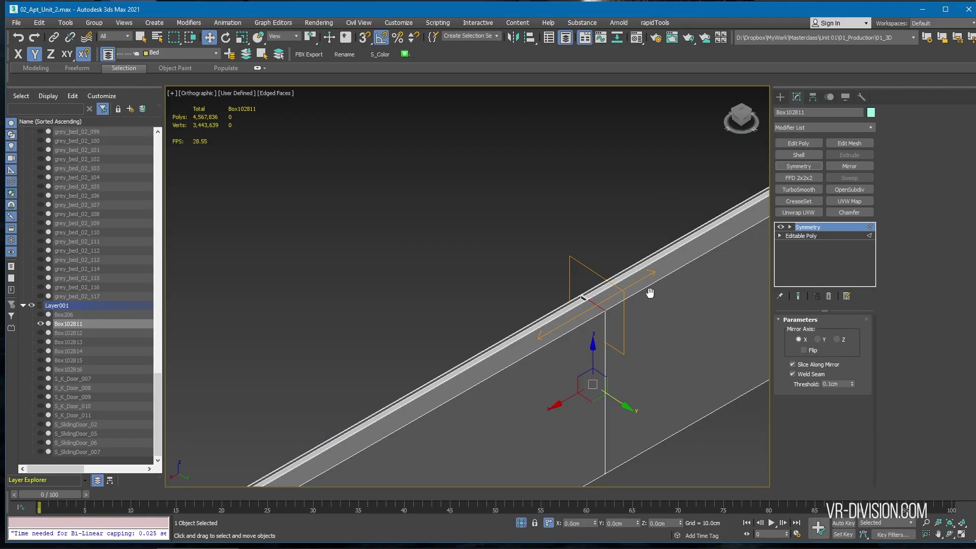
{"action": "middle_click_drag", "start_coordinate": [444, 342], "coordinate": [66, 314]}
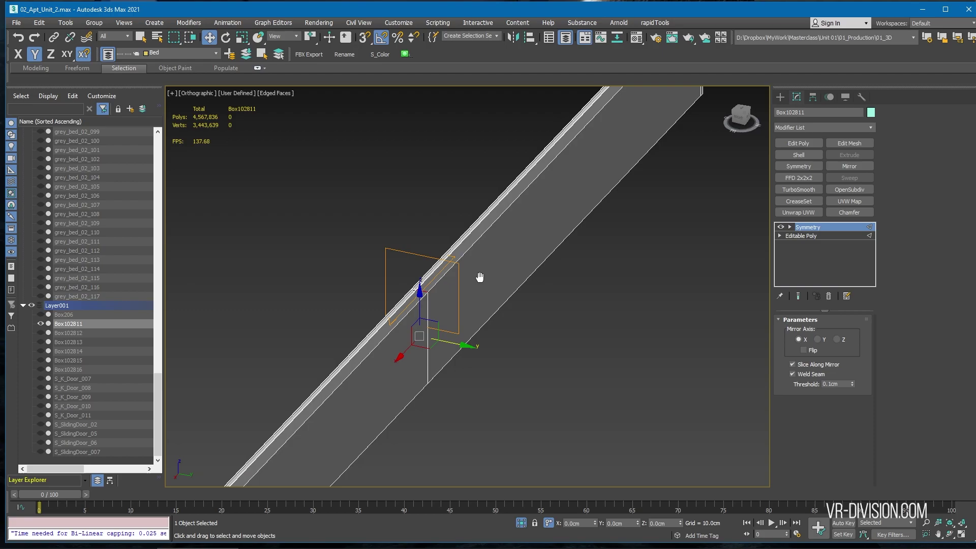
{"action": "middle_click_drag", "start_coordinate": [479, 277], "coordinate": [437, 252], "text": "alt"}
{"action": "scroll", "coordinate": [413, 286], "scroll_direction": "up", "scroll_amount": 4}
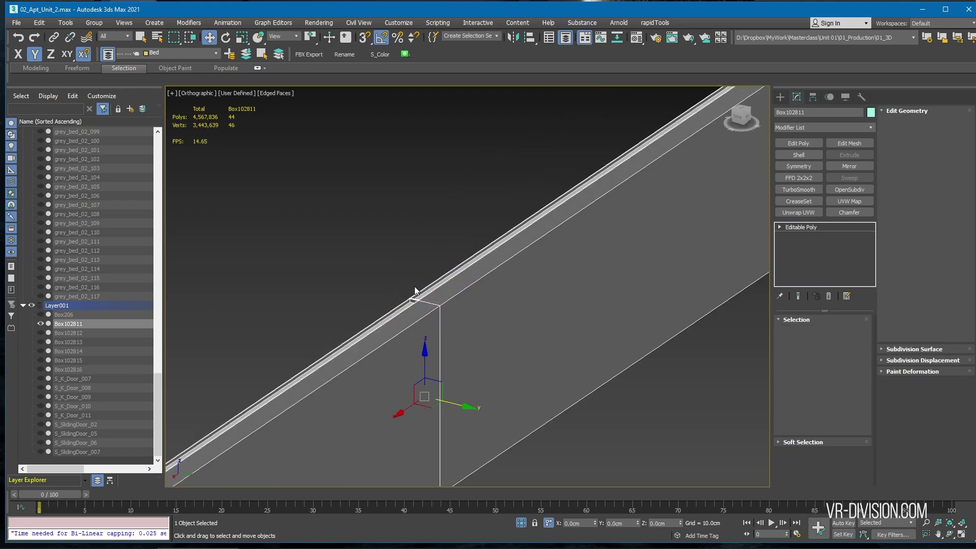
Shift the Symmetry mirror plane slightly along X to make the groove continuous and collapse the panel to Editable Poly
{"action": "middle_click_drag", "start_coordinate": [415, 292], "coordinate": [344, 379], "text": "alt"}
{"action": "key", "text": "4"}
{"action": "left_click", "coordinate": [403, 377]}
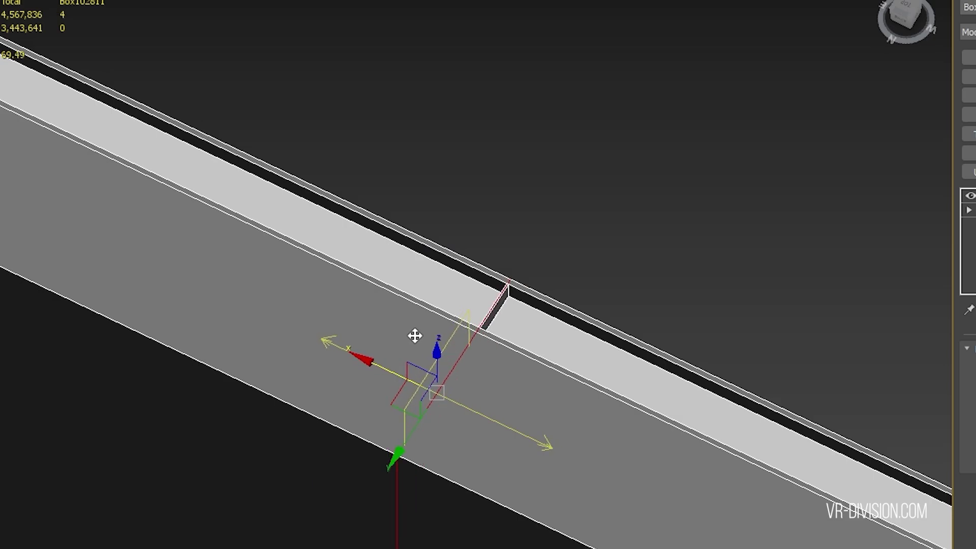
{"action": "mouse_move", "coordinate": [415, 336]}
{"action": "left_mouse_down"}
{"action": "mouse_move", "coordinate": [386, 331]}
{"action": "mouse_move", "coordinate": [419, 353]}
{"action": "mouse_move", "coordinate": [398, 346]}
{"action": "left_mouse_up"}
{"action": "key", "text": "1"}
{"action": "scroll", "coordinate": [466, 285], "scroll_direction": "down", "scroll_amount": 5}
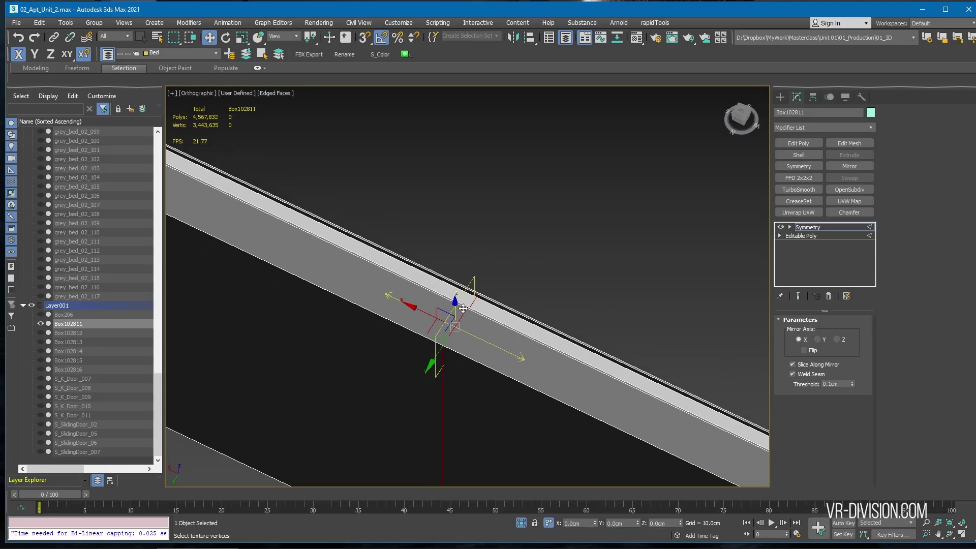
{"action": "middle_click_drag", "start_coordinate": [467, 285], "coordinate": [535, 294], "text": "alt"}
{"action": "key", "text": "alt+e"}
In the Top view, end isolation and align the panel's end vertices along X with the adjoining wall and closet doors
{"action": "key", "text": "t"}
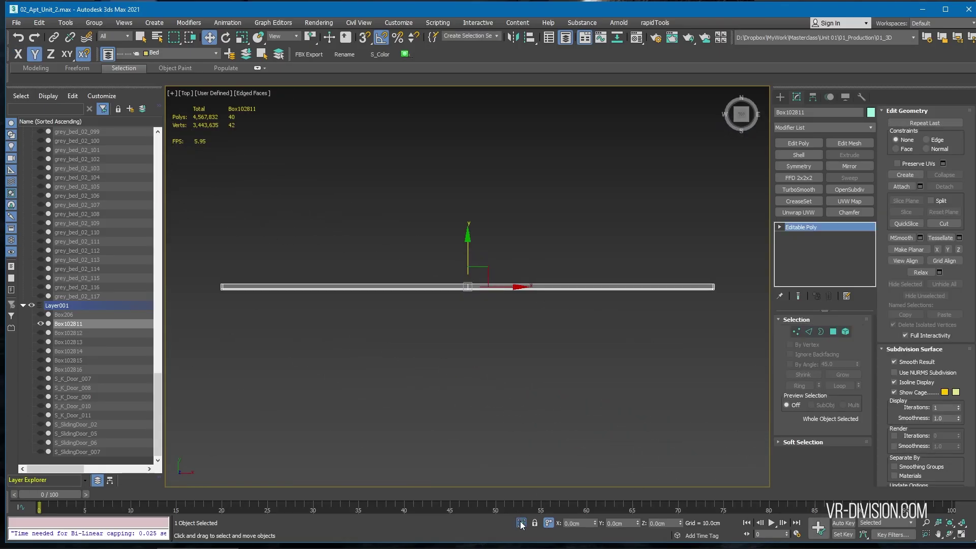
{"action": "left_click", "coordinate": [520, 523]}
{"action": "scroll", "coordinate": [217, 281], "scroll_direction": "up", "scroll_amount": 12}
{"action": "middle_click_drag", "start_coordinate": [217, 270], "coordinate": [383, 257]}
{"action": "key", "text": "1"}
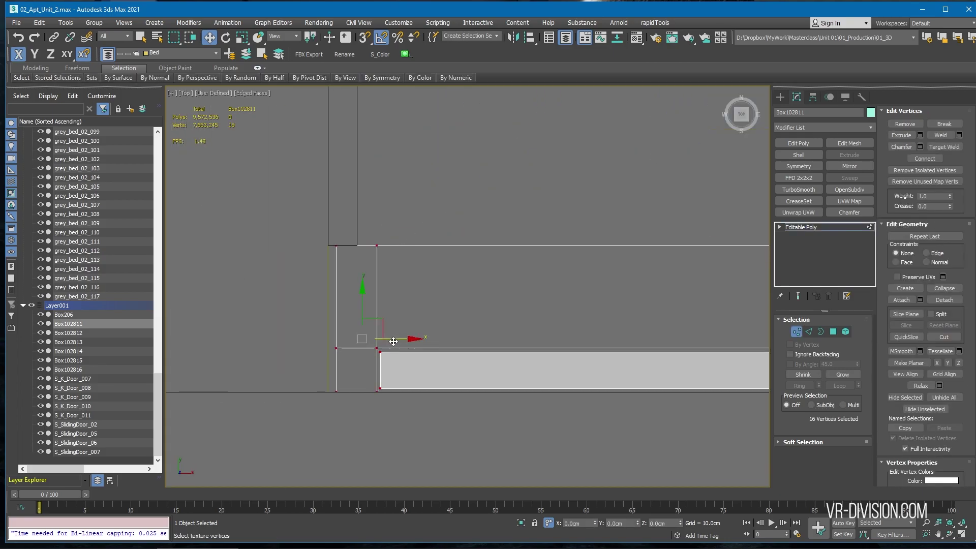
{"action": "left_click", "coordinate": [469, 278]}
{"action": "key", "text": "z"}
{"action": "scroll", "coordinate": [554, 400], "scroll_direction": "up", "scroll_amount": 6}
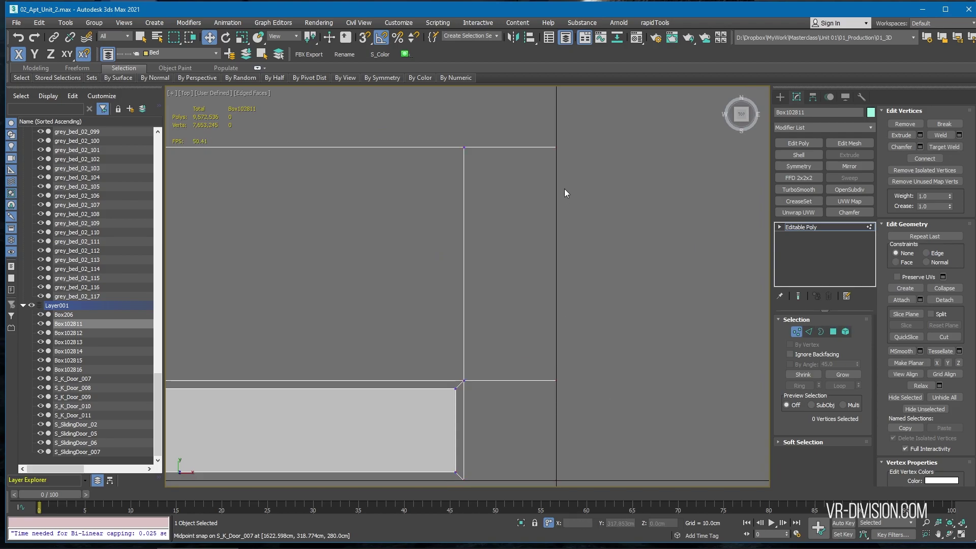
{"action": "scroll", "coordinate": [516, 320], "scroll_direction": "down", "scroll_amount": 6}
{"action": "middle_click_drag", "start_coordinate": [516, 320], "coordinate": [538, 237], "text": "alt"}
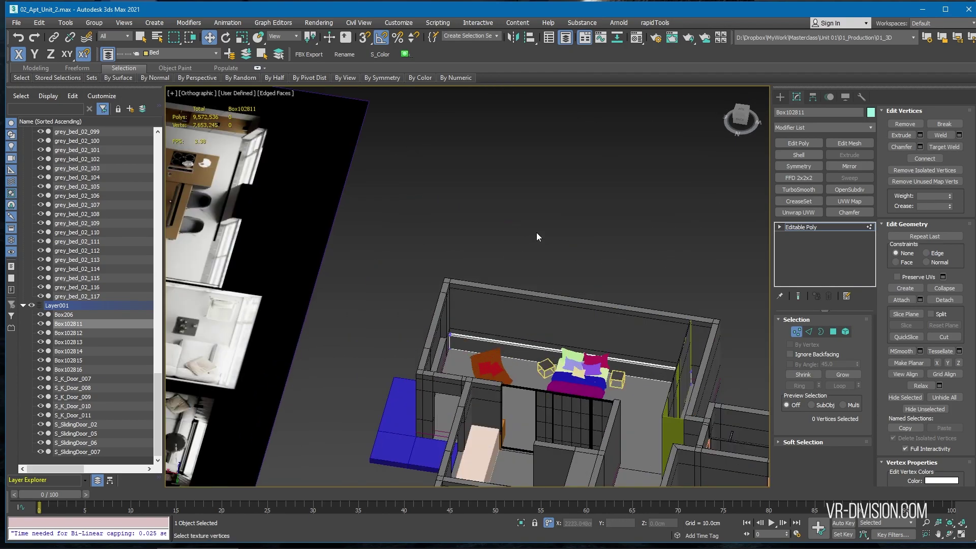
Finish vertex editing on the panel and isolate the wall S_Wall_04 behind the bed
{"action": "left_click", "coordinate": [806, 229]}
{"action": "middle_click_drag", "start_coordinate": [543, 315], "coordinate": [564, 244], "text": "alt"}
{"action": "scroll", "coordinate": [523, 249], "scroll_direction": "up", "scroll_amount": 4}
{"action": "left_click", "coordinate": [518, 249]}
{"action": "key", "text": "alt+q"}
Detach the wall's three room-facing polygons as a separate object, select it and show the whole scene again
{"action": "key", "text": "4"}
{"action": "left_click", "coordinate": [624, 234]}
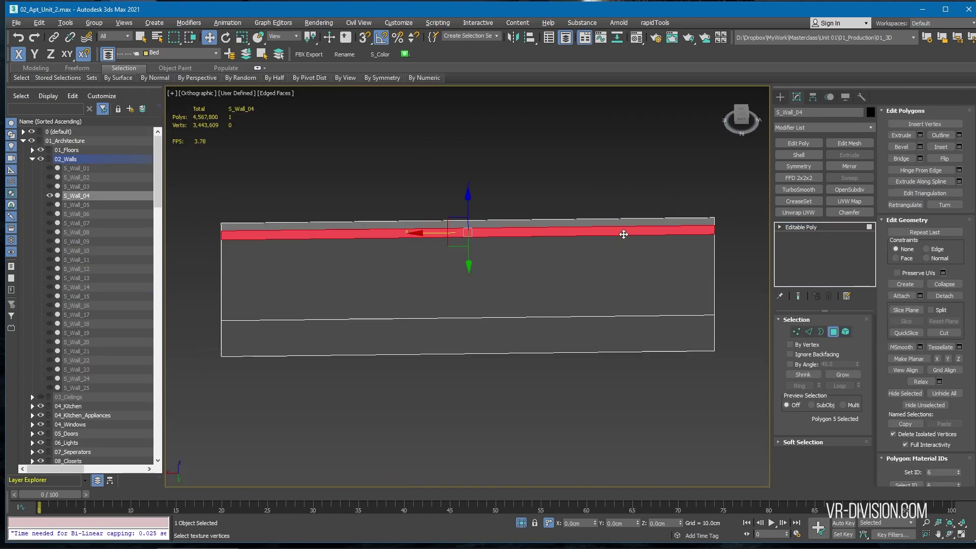
{"action": "left_click", "coordinate": [628, 277], "text": "ctrl"}
{"action": "left_click", "coordinate": [634, 331], "text": "ctrl"}
{"action": "middle_click_drag", "start_coordinate": [635, 331], "coordinate": [680, 321], "text": "alt"}
{"action": "key", "text": "alt+d"}
{"action": "left_click", "coordinate": [531, 284]}
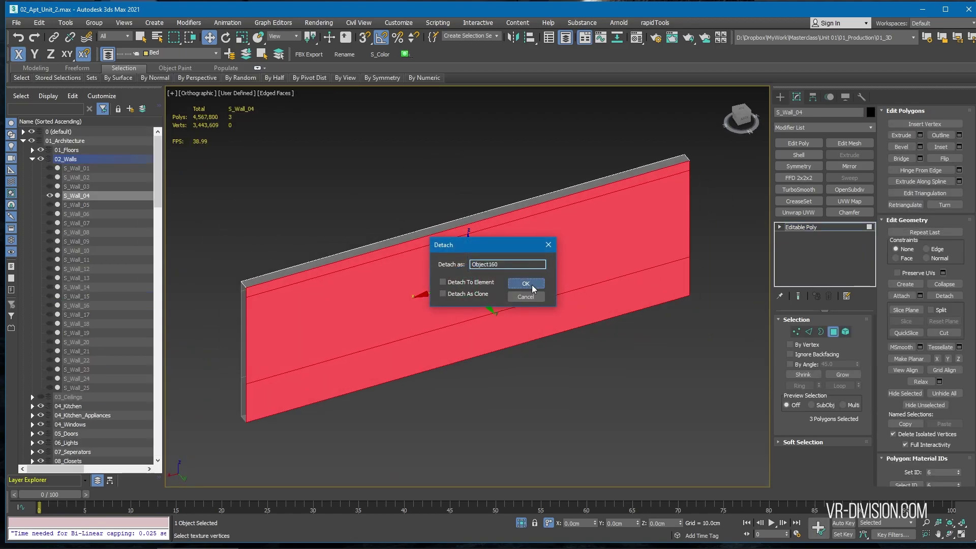
{"action": "left_click", "coordinate": [818, 233]}
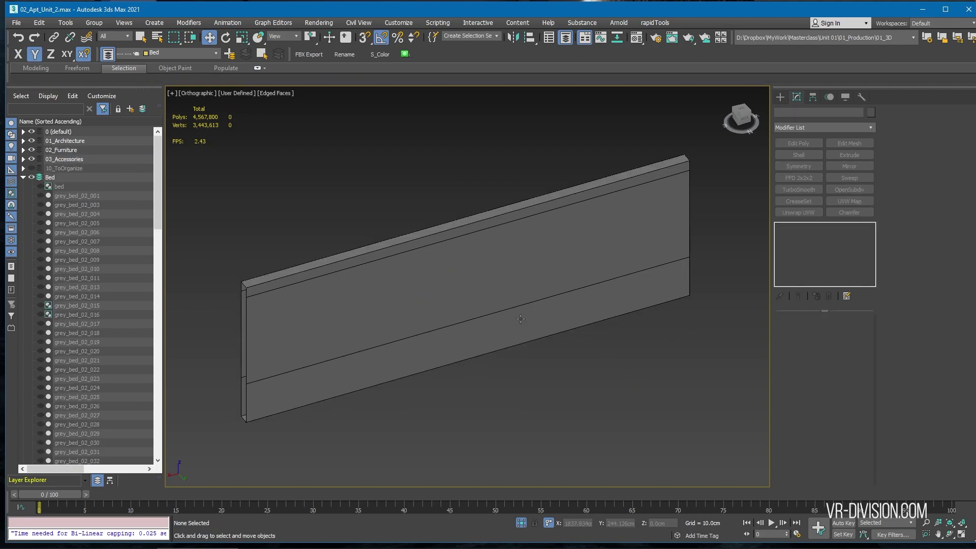
{"action": "left_click", "coordinate": [76, 168]}
{"action": "key", "text": "alt+q"}
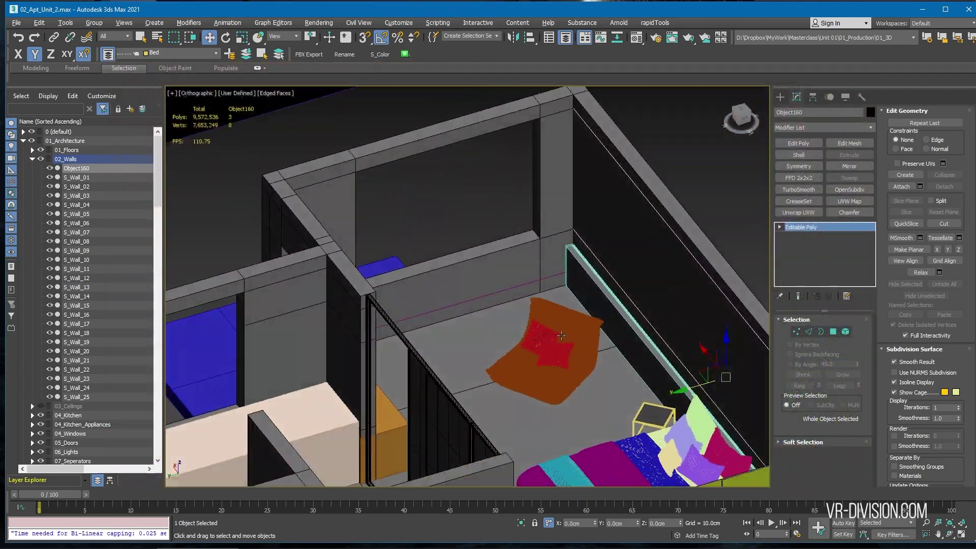
Locate the living room windows and isolate all objects in the 04_Windows layer
{"action": "scroll", "coordinate": [561, 336], "scroll_direction": "down", "scroll_amount": 5}
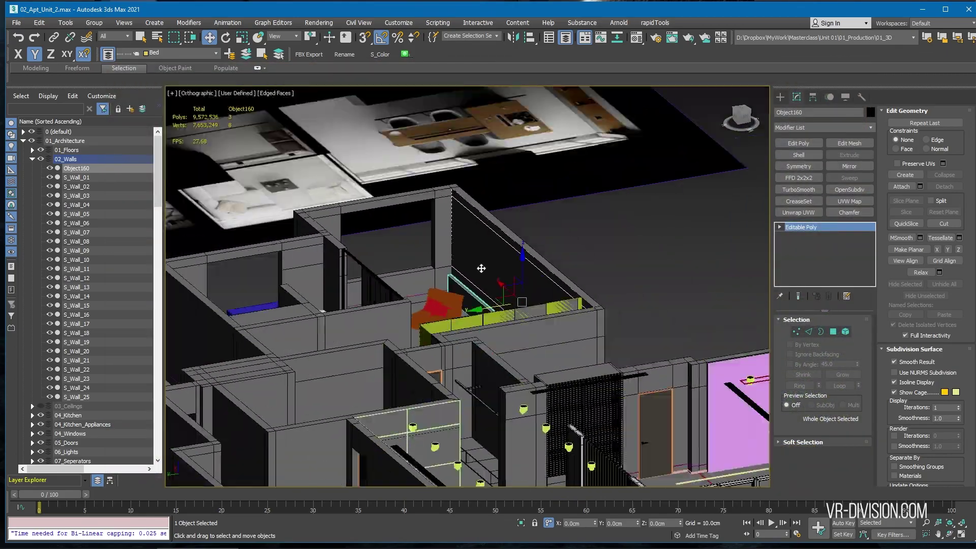
{"action": "middle_click_drag", "start_coordinate": [482, 268], "coordinate": [600, 290], "text": "alt"}
{"action": "middle_click_drag", "start_coordinate": [600, 289], "coordinate": [584, 234]}
{"action": "scroll", "coordinate": [497, 318], "scroll_direction": "up", "scroll_amount": 7}
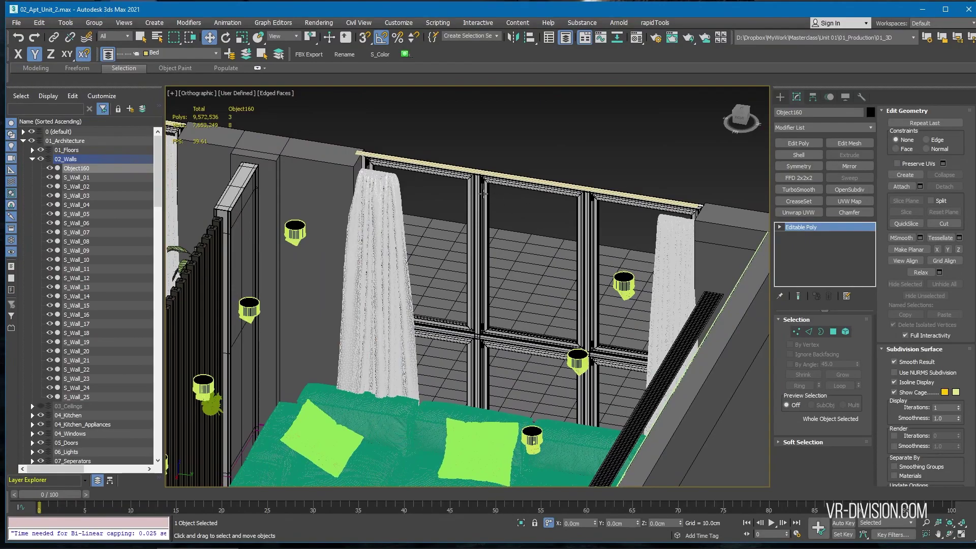
{"action": "left_click", "coordinate": [484, 194]}
{"action": "double_click", "coordinate": [69, 196]}
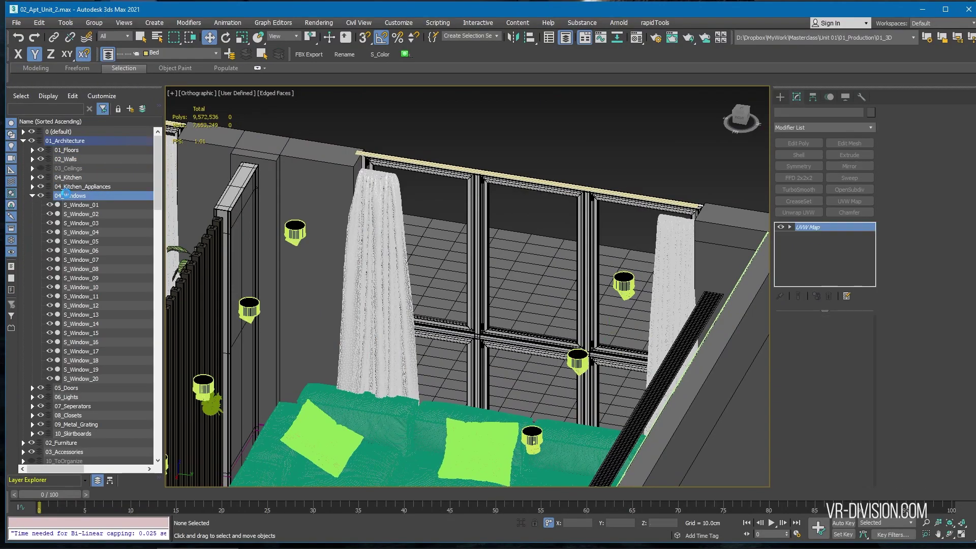
{"action": "key", "text": "alt+q"}
Select the window objects S_Window_16 to S_Window_20, end isolation and copy them towards the bedroom
{"action": "left_click_drag", "start_coordinate": [719, 420], "coordinate": [719, 420]}
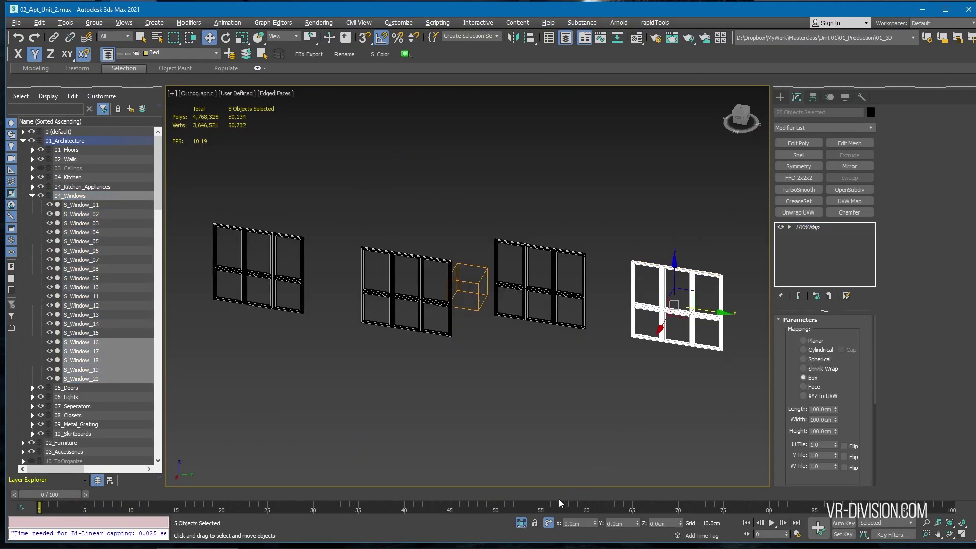
{"action": "key", "text": "alt+q"}
{"action": "scroll", "coordinate": [568, 354], "scroll_direction": "down", "scroll_amount": 3}
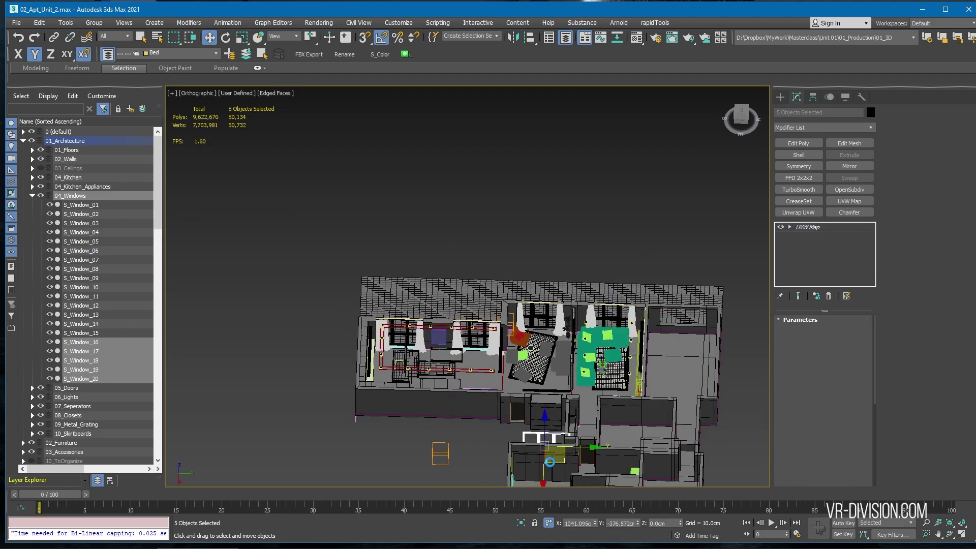
{"action": "left_click_drag", "start_coordinate": [549, 462], "coordinate": [550, 461], "text": "shift"}
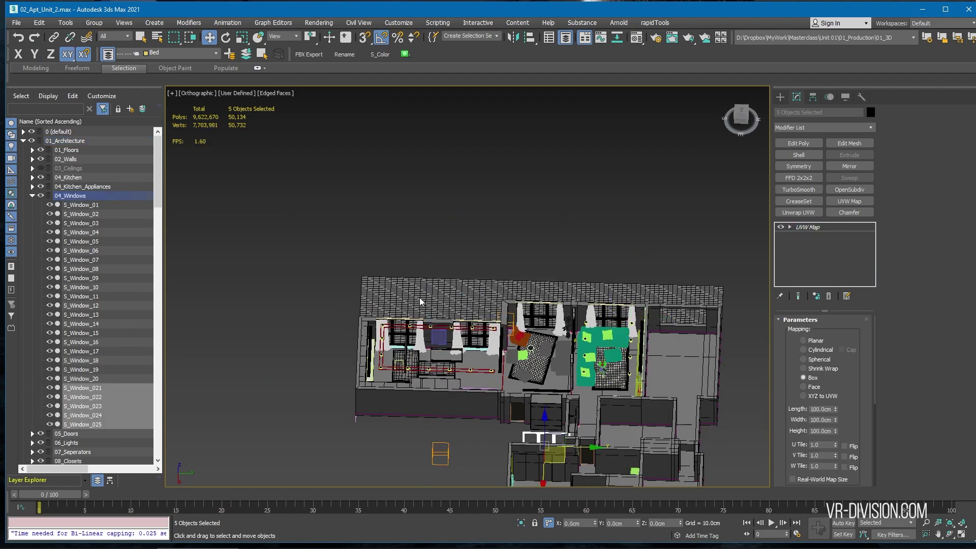
Move the five copied windows to the bedroom's window opening and isolate them together with wall S_Wall_14
{"action": "middle_click_drag", "start_coordinate": [291, 196], "coordinate": [196, 145]}
{"action": "middle_click_drag", "start_coordinate": [196, 145], "coordinate": [603, 264], "text": "alt"}
{"action": "scroll", "coordinate": [435, 333], "scroll_direction": "up", "scroll_amount": 4}
{"action": "left_click_drag", "start_coordinate": [407, 378], "coordinate": [559, 137]}
{"action": "scroll", "coordinate": [552, 133], "scroll_direction": "up", "scroll_amount": 4}
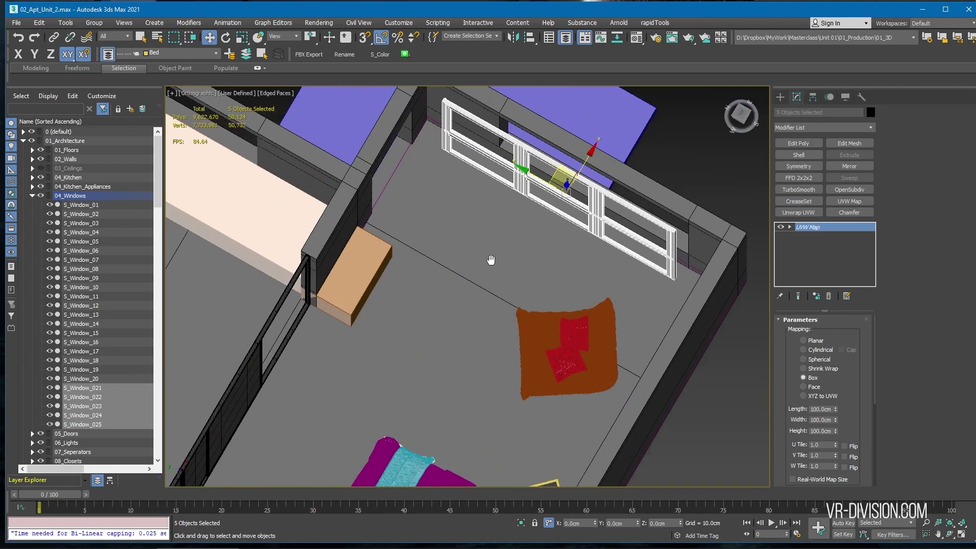
{"action": "middle_click_drag", "start_coordinate": [492, 261], "coordinate": [445, 363]}
{"action": "middle_click_drag", "start_coordinate": [445, 363], "coordinate": [460, 184], "text": "alt"}
{"action": "left_click", "coordinate": [462, 184], "text": "ctrl"}
{"action": "key", "text": "alt+q"}
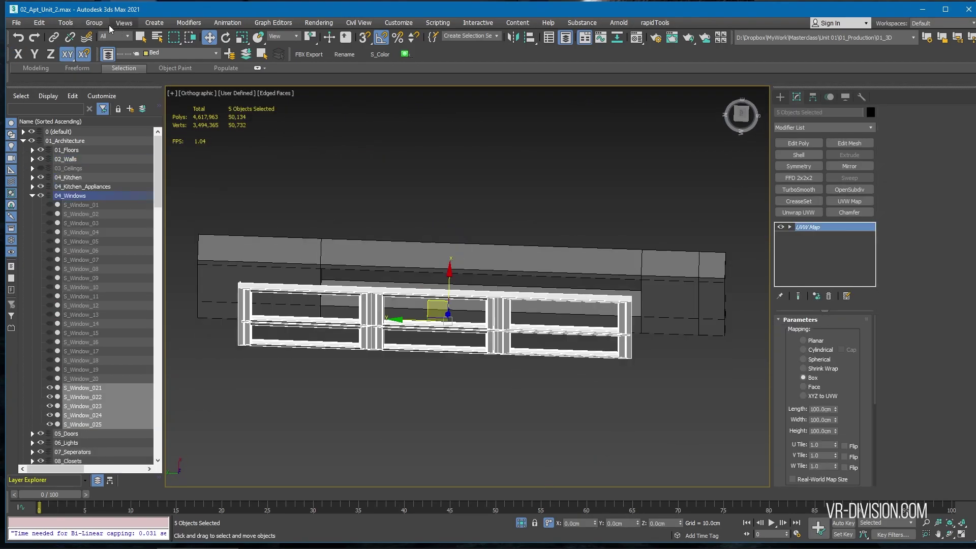
Group the five windows and move the group with vertex snapping towards the opening in wall S_Wall_14
{"action": "scroll", "coordinate": [428, 300], "scroll_direction": "up", "scroll_amount": 5}
{"action": "key", "text": "s"}
{"action": "left_click_drag", "start_coordinate": [447, 295], "coordinate": [536, 234]}
{"action": "key", "text": "s"}
{"action": "scroll", "coordinate": [535, 233], "scroll_direction": "down", "scroll_amount": 5}
{"action": "left_click_drag", "start_coordinate": [498, 290], "coordinate": [520, 291]}
{"action": "middle_click_drag", "start_coordinate": [464, 361], "coordinate": [430, 320], "text": "alt"}
{"action": "left_click", "coordinate": [521, 523]}
{"action": "left_click", "coordinate": [522, 523]}
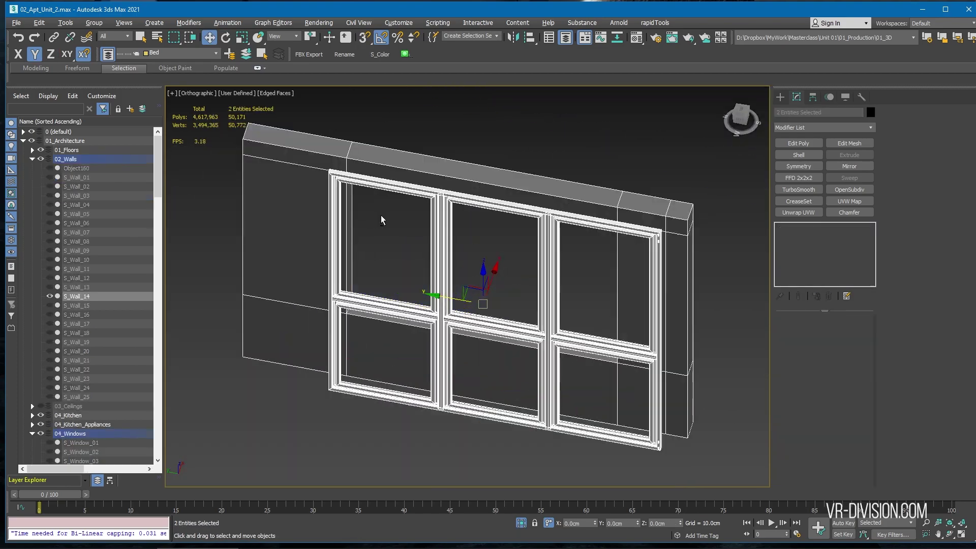
In the left view, line the window group up with wall S_Wall_14 using vertex snapping
{"action": "key", "text": "f"}
{"action": "key", "text": "l"}
{"action": "left_click_drag", "start_coordinate": [565, 295], "coordinate": [551, 295]}
{"action": "key", "text": "ctrl+z"}
{"action": "key", "text": "s"}
{"action": "left_click_drag", "start_coordinate": [539, 143], "coordinate": [521, 156]}
{"action": "key", "text": "s"}
{"action": "scroll", "coordinate": [533, 216], "scroll_direction": "down", "scroll_amount": 3}
{"action": "scroll", "coordinate": [534, 220], "scroll_direction": "down", "scroll_amount": 3}
{"action": "middle_click_drag", "start_coordinate": [535, 220], "coordinate": [643, 250]}
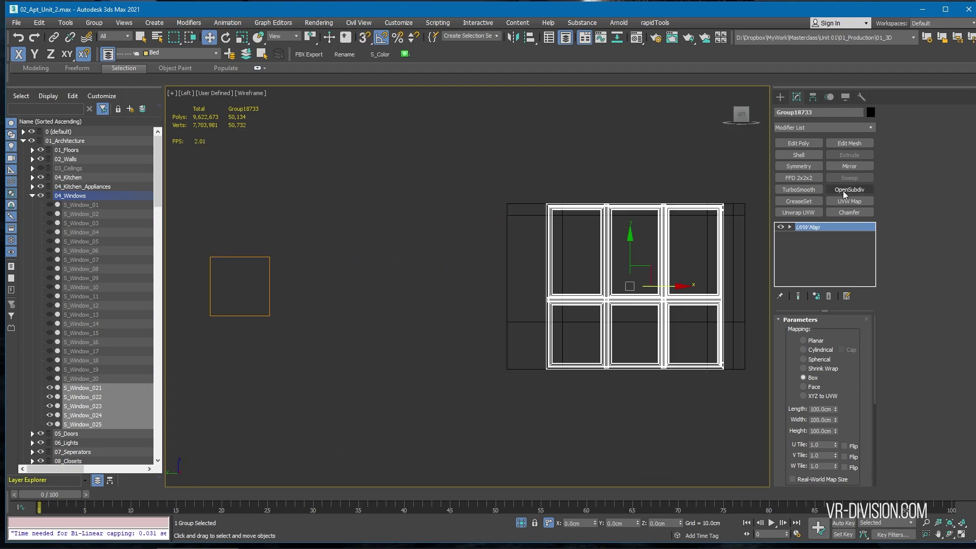
Apply an FFD 2x2x2 modifier to the window group and snap its right-hand control points to the opening's edge in the left view
{"action": "left_click", "coordinate": [796, 178]}
{"action": "middle_click_drag", "start_coordinate": [610, 305], "coordinate": [584, 270], "text": "alt"}
{"action": "right_click", "coordinate": [582, 268]}
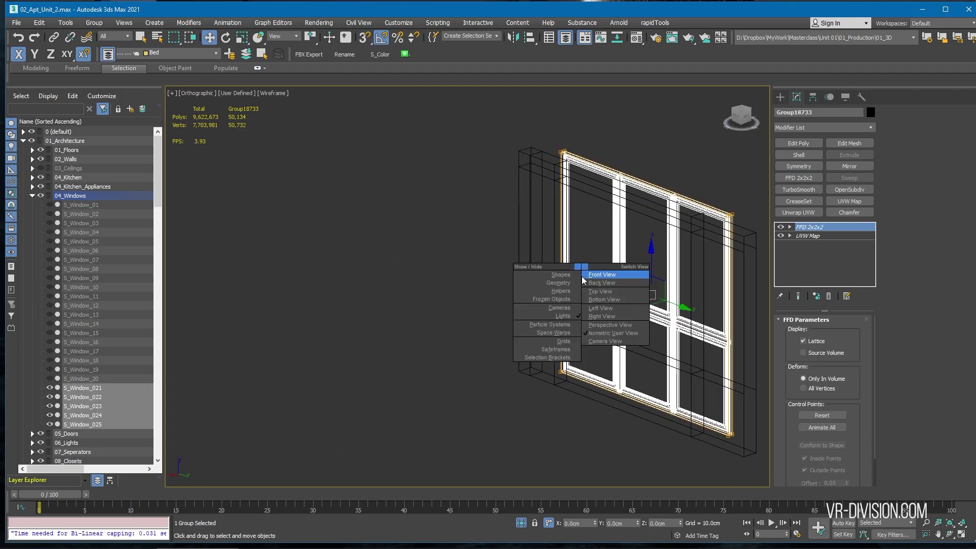
{"action": "middle_click_drag", "start_coordinate": [456, 235], "coordinate": [384, 218]}
{"action": "left_click", "coordinate": [437, 255]}
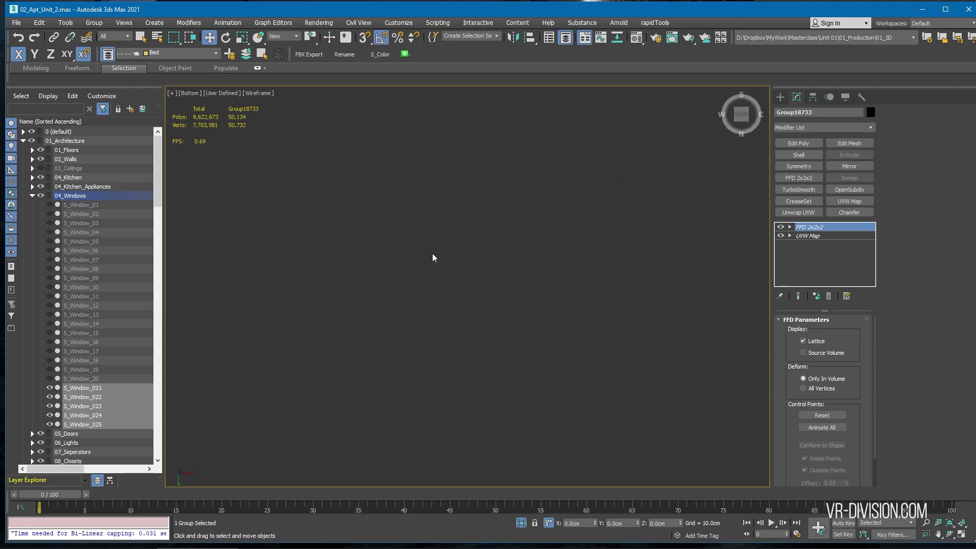
{"action": "key", "text": "z"}
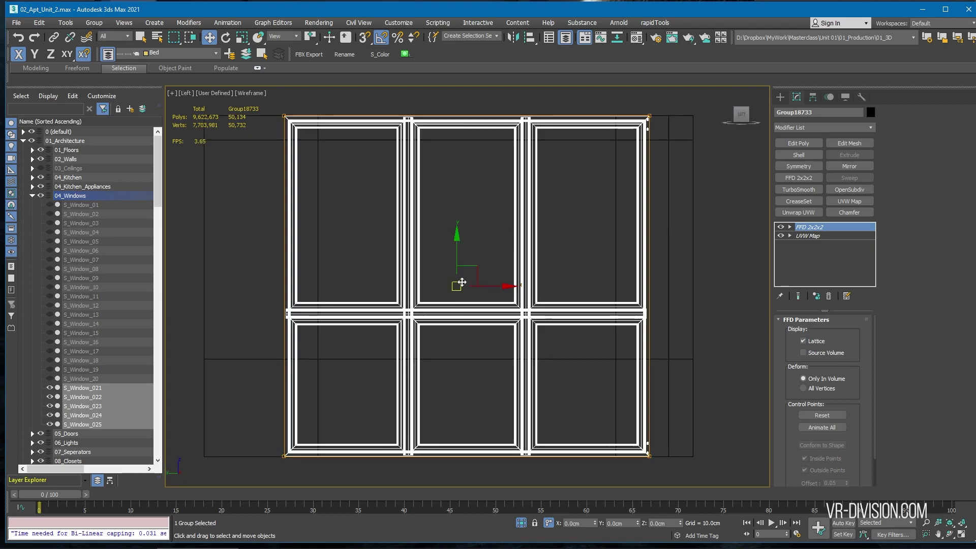
{"action": "left_click_drag", "start_coordinate": [703, 286], "coordinate": [664, 280]}
{"action": "scroll", "coordinate": [628, 117], "scroll_direction": "up", "scroll_amount": 6}
{"action": "left_click_drag", "start_coordinate": [571, 114], "coordinate": [579, 209]}
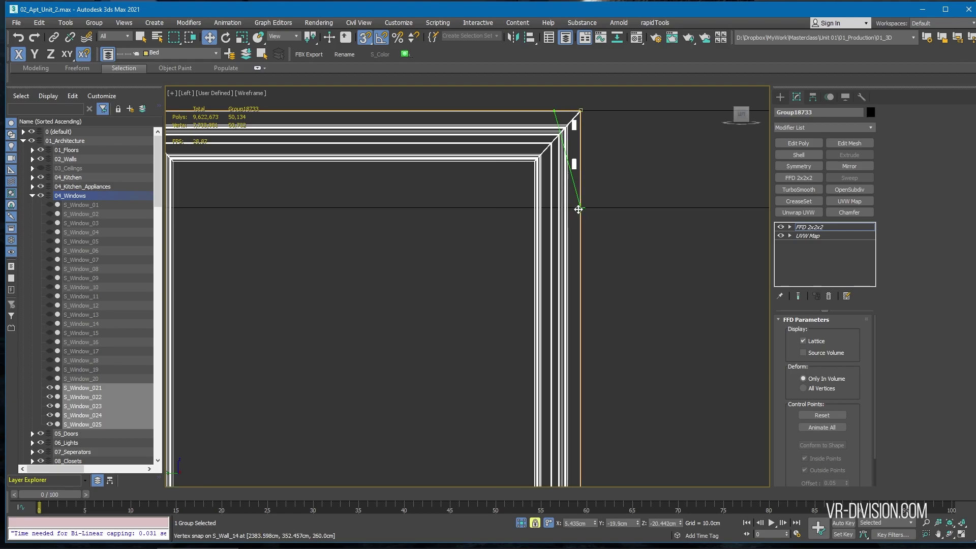
Snap the window group's left-hand FFD control points to the opposite side edge of the wall opening
{"action": "key", "text": "z"}
{"action": "left_click_drag", "start_coordinate": [244, 100], "coordinate": [309, 488]}
{"action": "left_click_drag", "start_coordinate": [337, 285], "coordinate": [381, 286]}
{"action": "scroll", "coordinate": [319, 136], "scroll_direction": "up", "scroll_amount": 3}
{"action": "key", "text": "s"}
{"action": "key", "text": "space"}
{"action": "left_click_drag", "start_coordinate": [338, 96], "coordinate": [317, 144]}
{"action": "key", "text": "s"}
{"action": "key", "text": "space"}
Snap the window group's upper and lower FFD control points to the upper and lower edges of the wall opening
{"action": "scroll", "coordinate": [348, 256], "scroll_direction": "down", "scroll_amount": 4}
{"action": "left_click_drag", "start_coordinate": [620, 163], "coordinate": [305, 234]}
{"action": "scroll", "coordinate": [336, 204], "scroll_direction": "up", "scroll_amount": 4}
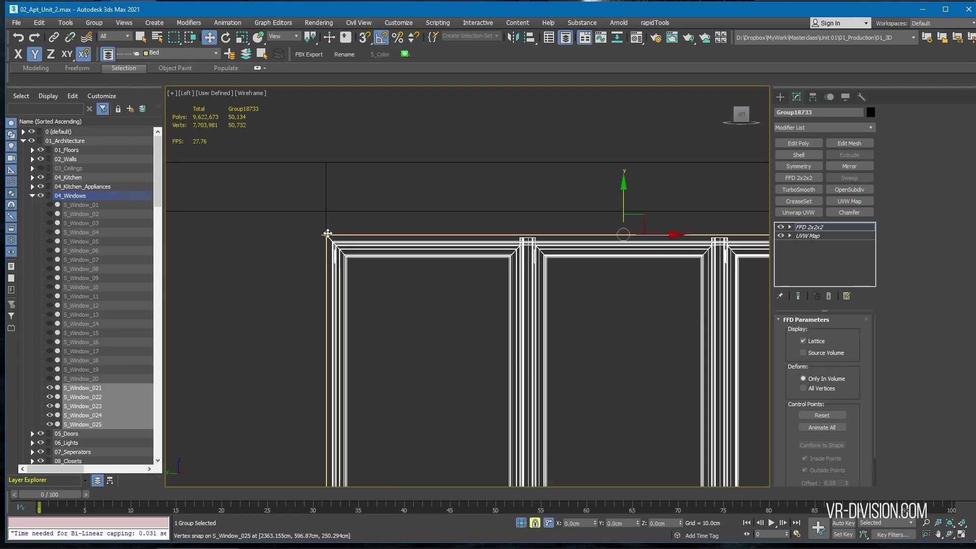
{"action": "scroll", "coordinate": [351, 153], "scroll_direction": "down", "scroll_amount": 4}
{"action": "left_click_drag", "start_coordinate": [321, 364], "coordinate": [580, 411]}
{"action": "left_click_drag", "start_coordinate": [449, 337], "coordinate": [449, 272]}
{"action": "scroll", "coordinate": [569, 326], "scroll_direction": "up", "scroll_amount": 5}
{"action": "key", "text": "s"}
{"action": "key", "text": "space"}
{"action": "left_click_drag", "start_coordinate": [504, 299], "coordinate": [496, 324]}
{"action": "key", "text": "s"}
{"action": "key", "text": "space"}
{"action": "scroll", "coordinate": [496, 324], "scroll_direction": "down", "scroll_amount": 4}
Finish control point editing and move the window group along X into the wall's thickness
{"action": "key", "text": "F3"}
{"action": "middle_click_drag", "start_coordinate": [356, 305], "coordinate": [406, 318], "text": "alt"}
{"action": "key", "text": "1"}
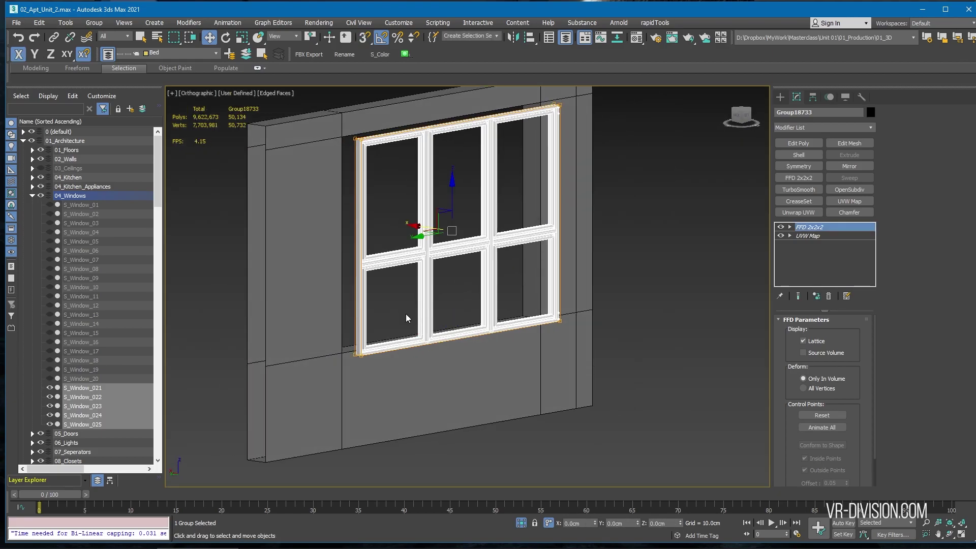
{"action": "left_click_drag", "start_coordinate": [418, 227], "coordinate": [394, 222]}
{"action": "left_click", "coordinate": [649, 229]}
Inspect the fitted window group in the wall in a shaded perspective view
{"action": "key", "text": "F4"}
{"action": "scroll", "coordinate": [649, 229], "scroll_direction": "down", "scroll_amount": 4}
{"action": "middle_click_drag", "start_coordinate": [650, 230], "coordinate": [501, 252], "text": "alt"}
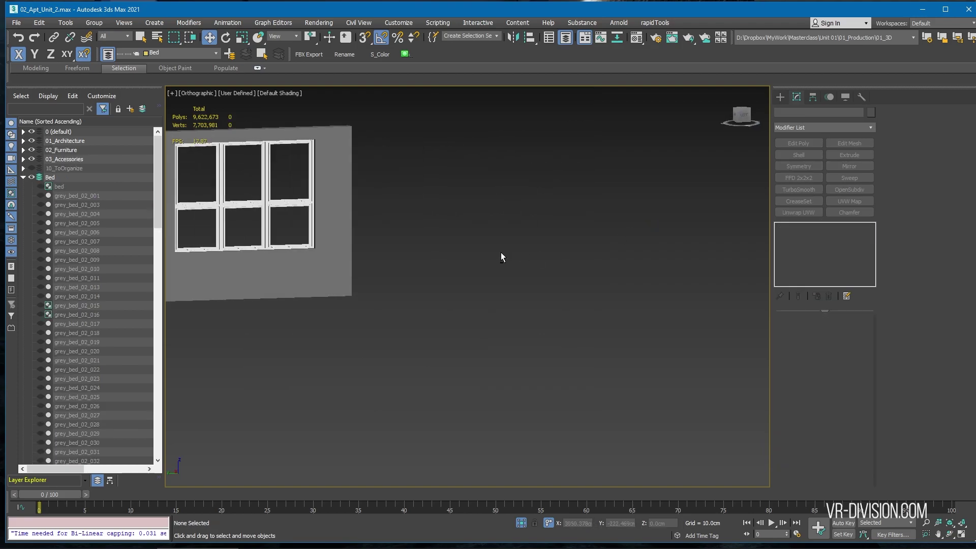
{"action": "scroll", "coordinate": [502, 252], "scroll_direction": "down", "scroll_amount": 2}
{"action": "middle_click_drag", "start_coordinate": [447, 231], "coordinate": [606, 235]}
{"action": "key", "text": "p"}
{"action": "key", "text": "F4"}
{"action": "key", "text": "z"}
{"action": "key", "text": "F4"}
{"action": "scroll", "coordinate": [546, 301], "scroll_direction": "up", "scroll_amount": 3}
{"action": "mouse_move", "coordinate": [546, 301]}
{"action": "middle_mouse_down", "text": "alt"}
{"action": "mouse_move", "coordinate": [536, 303]}
{"action": "mouse_move", "coordinate": [548, 307]}
{"action": "middle_mouse_up", "text": "alt"}
{"action": "scroll", "coordinate": [542, 303], "scroll_direction": "down", "scroll_amount": 3}
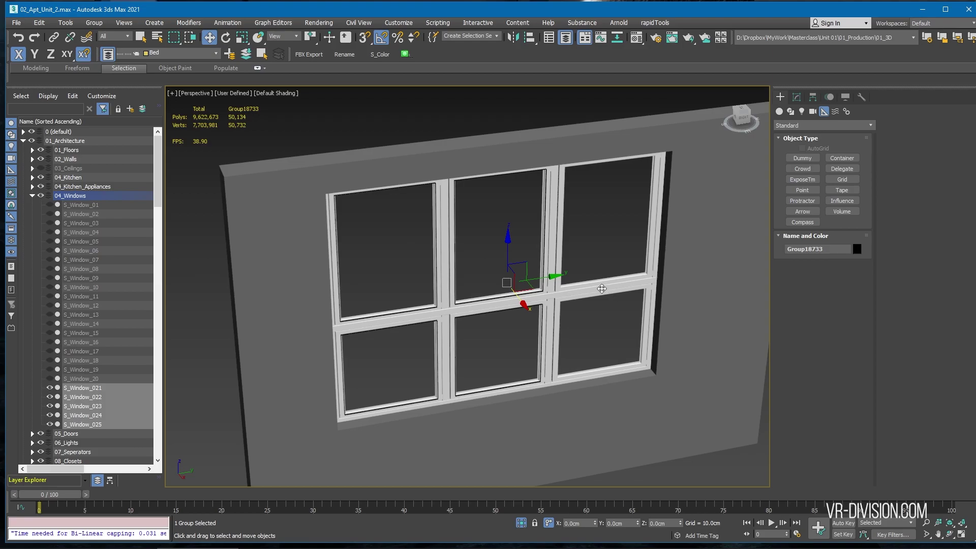
Add a Symmetry modifier with mirror axis Y to the window group and slide its mirror plane along Y
{"action": "left_click_drag", "start_coordinate": [603, 288], "coordinate": [606, 292]}
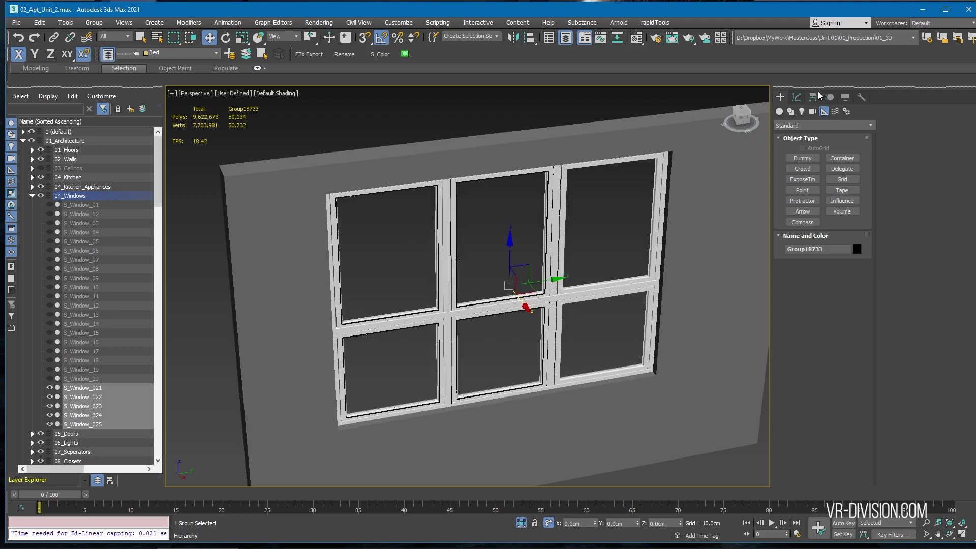
{"action": "left_click", "coordinate": [800, 98]}
{"action": "middle_click_drag", "start_coordinate": [517, 289], "coordinate": [509, 270], "text": "alt"}
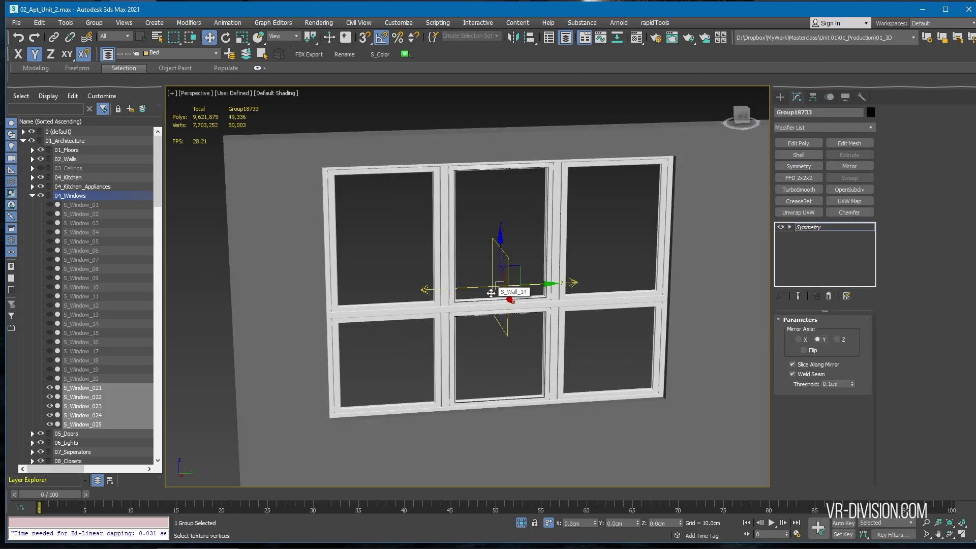
{"action": "left_click_drag", "start_coordinate": [537, 283], "coordinate": [589, 296]}
{"action": "left_click_drag", "start_coordinate": [588, 295], "coordinate": [625, 294]}
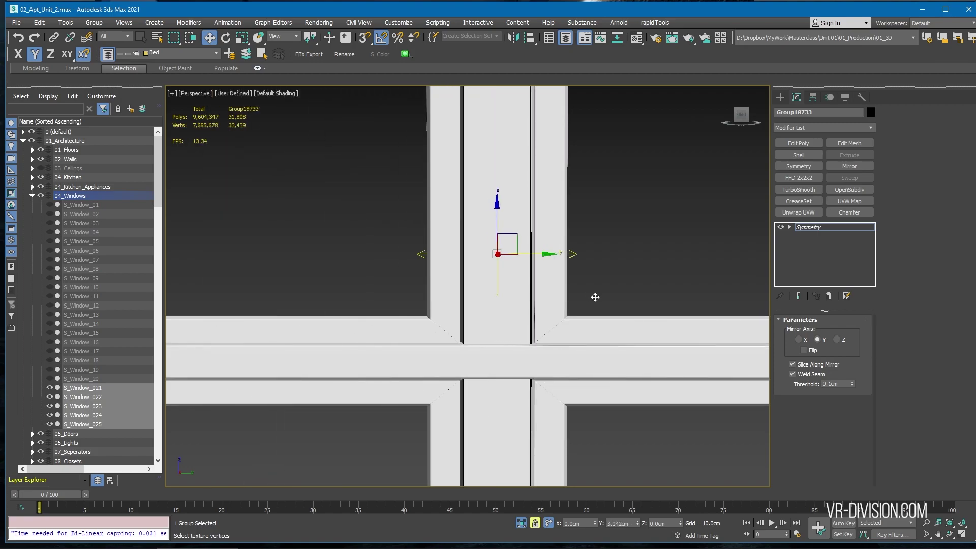
Fine-tune the Symmetry plane along Y at the central mullion to leave a window two panes wide
{"action": "scroll", "coordinate": [625, 294], "scroll_direction": "down", "scroll_amount": 3}
{"action": "middle_click_drag", "start_coordinate": [625, 294], "coordinate": [614, 305], "text": "alt"}
{"action": "scroll", "coordinate": [613, 269], "scroll_direction": "up", "scroll_amount": 4}
{"action": "scroll", "coordinate": [544, 244], "scroll_direction": "up", "scroll_amount": 5}
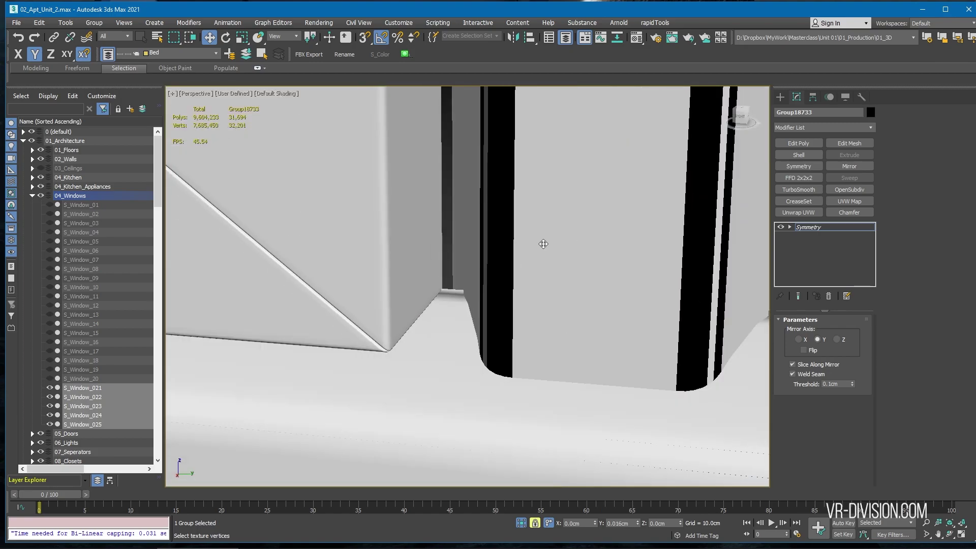
{"action": "scroll", "coordinate": [544, 245], "scroll_direction": "down", "scroll_amount": 9}
{"action": "middle_click_drag", "start_coordinate": [552, 284], "coordinate": [577, 285], "text": "alt"}
{"action": "key", "text": "ctrl+z"}
Isolate the two-pane window with wall S_Wall_14 and move the window along the wall towards the middle of the opening
{"action": "key", "text": "alt+q"}
{"action": "scroll", "coordinate": [578, 285], "scroll_direction": "down", "scroll_amount": 4}
{"action": "left_click", "coordinate": [506, 394], "text": "ctrl"}
{"action": "key", "text": "alt+q"}
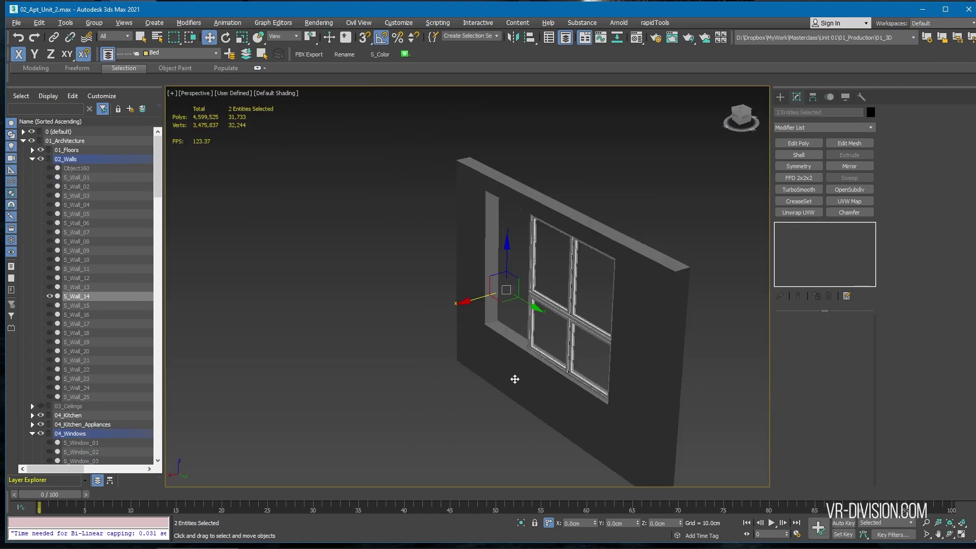
{"action": "middle_click_drag", "start_coordinate": [514, 379], "coordinate": [422, 325], "text": "alt"}
{"action": "left_click", "coordinate": [420, 280]}
{"action": "left_click_drag", "start_coordinate": [497, 294], "coordinate": [537, 289]}
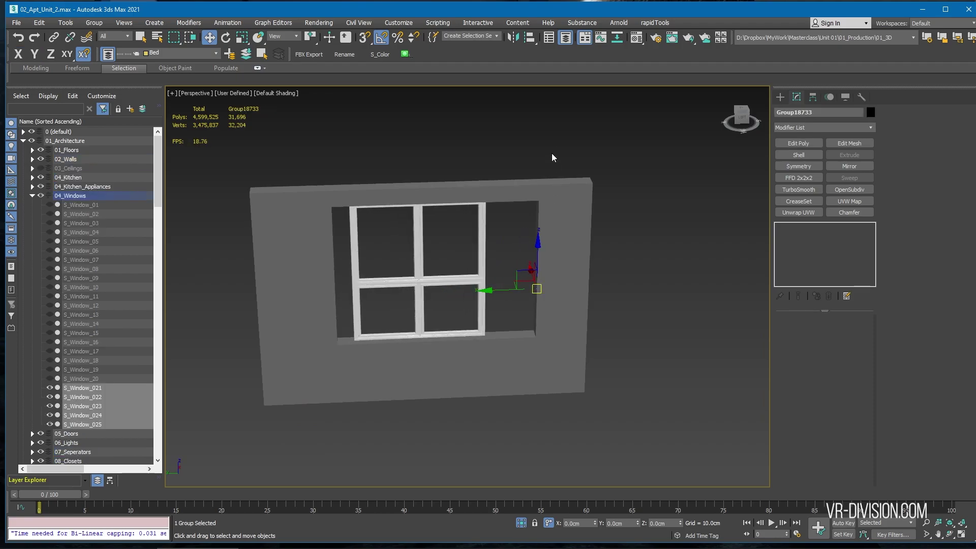
Shift the eight vertices of S_Wall_14 along one side of the window opening in Y to narrow the opening
{"action": "left_click", "coordinate": [553, 185]}
{"action": "key", "text": "1"}
{"action": "left_click_drag", "start_coordinate": [562, 138], "coordinate": [507, 428]}
{"action": "key", "text": "F3"}
{"action": "middle_click_drag", "start_coordinate": [533, 423], "coordinate": [550, 461], "text": "alt"}
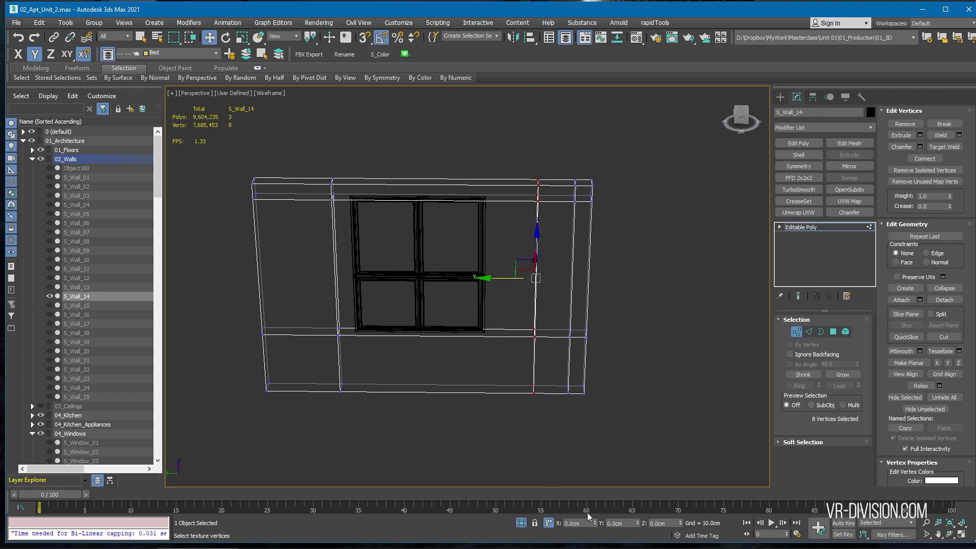
{"action": "key", "text": "Return"}
{"action": "key", "text": "F3"}
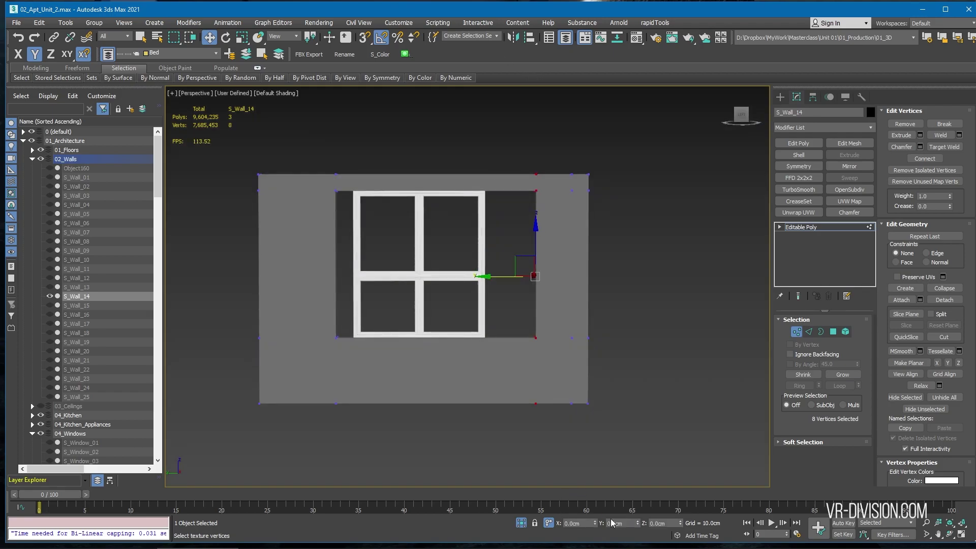
{"action": "left_click", "coordinate": [827, 228]}
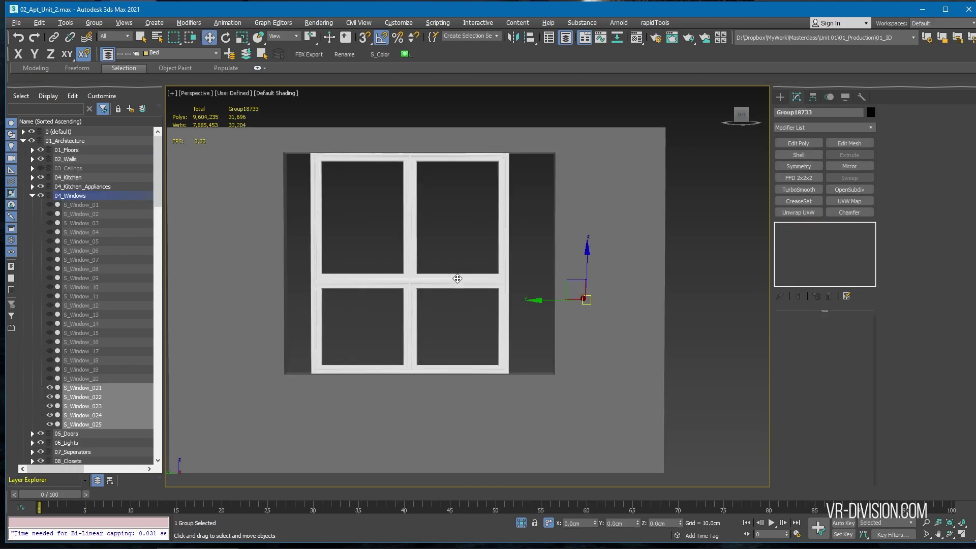
Centre the two-pane window in the narrowed wall opening along Y with vertex snapping
{"action": "scroll", "coordinate": [413, 366], "scroll_direction": "up", "scroll_amount": 6}
{"action": "key", "text": "F4"}
{"action": "scroll", "coordinate": [375, 436], "scroll_direction": "up", "scroll_amount": 2}
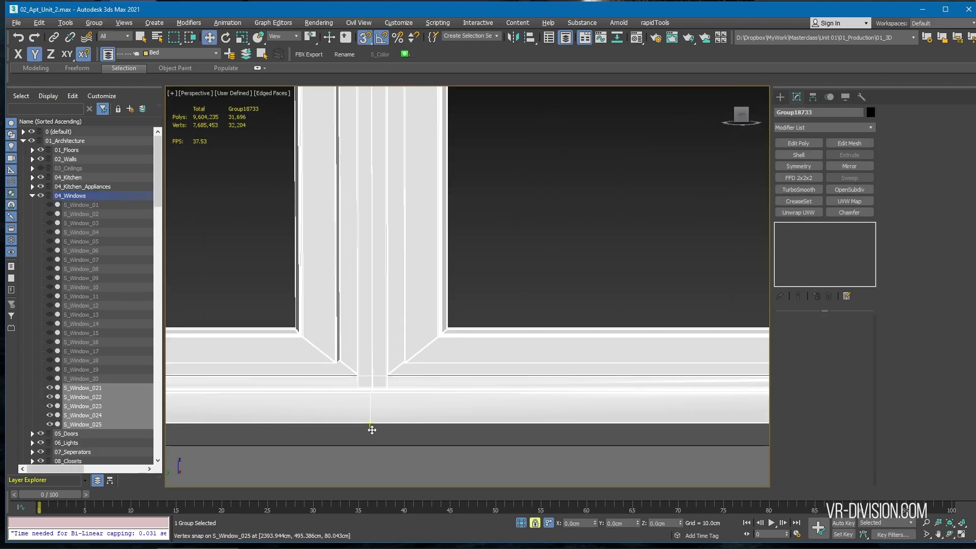
{"action": "scroll", "coordinate": [373, 430], "scroll_direction": "down", "scroll_amount": 10}
Add an Edit Poly modifier to the window group and snap one side's vertices to the opening's edge in the top view
{"action": "key", "text": "1"}
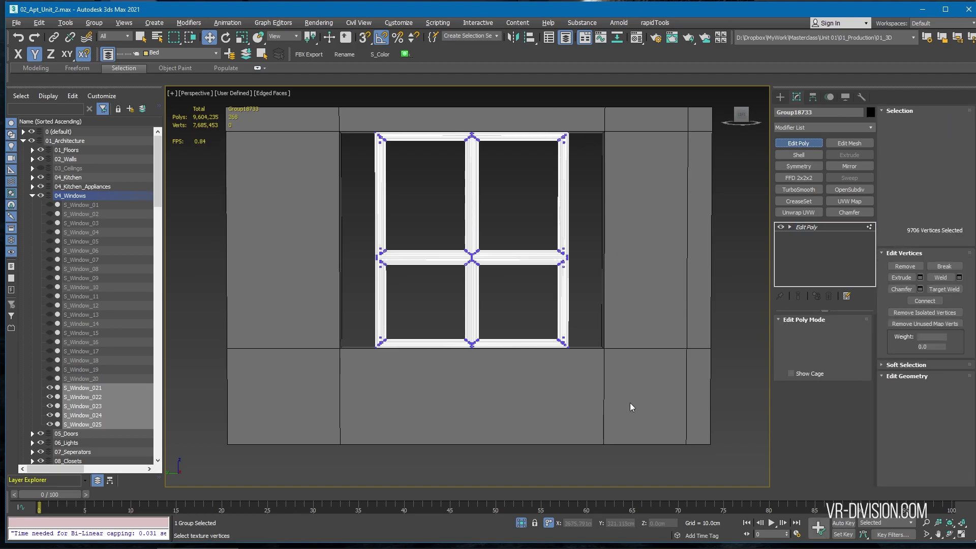
{"action": "left_click_drag", "start_coordinate": [537, 246], "coordinate": [553, 246]}
{"action": "scroll", "coordinate": [585, 350], "scroll_direction": "up", "scroll_amount": 9}
{"action": "middle_click_drag", "start_coordinate": [584, 351], "coordinate": [605, 375], "text": "alt"}
{"action": "key", "text": "t"}
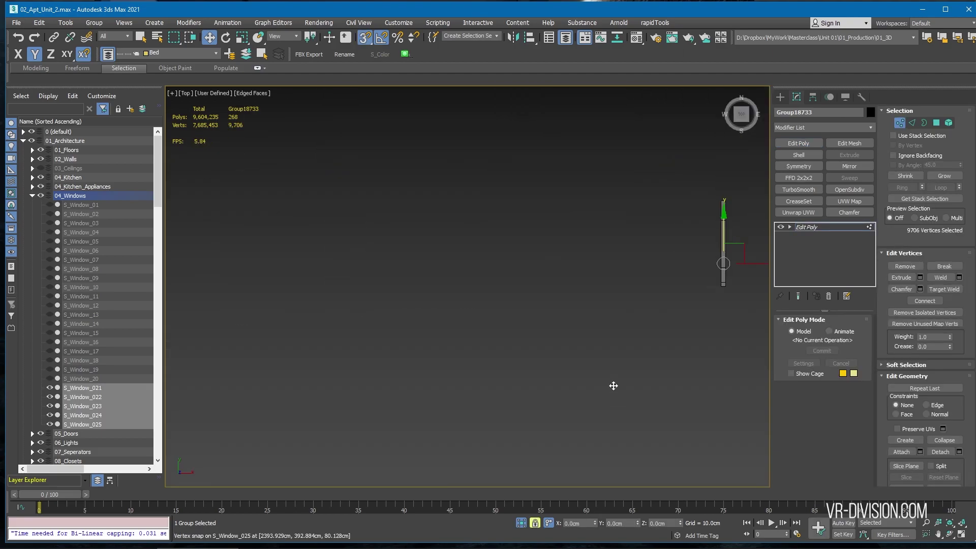
{"action": "scroll", "coordinate": [610, 376], "scroll_direction": "up", "scroll_amount": 10}
{"action": "left_click_drag", "start_coordinate": [599, 351], "coordinate": [709, 440]}
{"action": "key", "text": "s"}
{"action": "key", "text": "space"}
{"action": "scroll", "coordinate": [724, 264], "scroll_direction": "down", "scroll_amount": 15}
Snap the window vertices on the other side to the opposite edge of the opening and finish vertex editing
{"action": "left_click", "coordinate": [739, 405]}
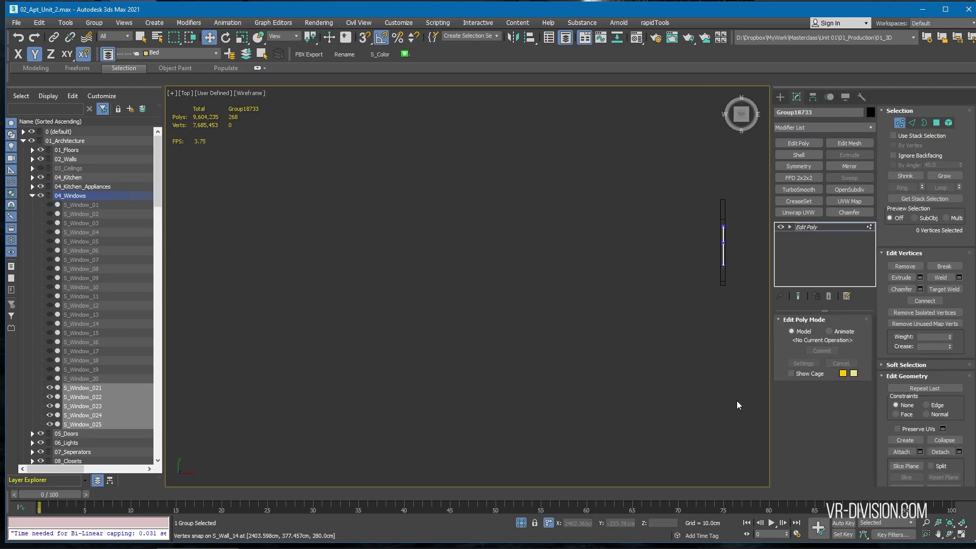
{"action": "scroll", "coordinate": [723, 231], "scroll_direction": "up", "scroll_amount": 9}
{"action": "key", "text": "s"}
{"action": "left_click_drag", "start_coordinate": [462, 260], "coordinate": [356, 402]}
{"action": "key", "text": "s"}
{"action": "scroll", "coordinate": [356, 376], "scroll_direction": "down", "scroll_amount": 12}
{"action": "middle_click_drag", "start_coordinate": [351, 396], "coordinate": [542, 309], "text": "alt"}
{"action": "key", "text": "F3"}
{"action": "key", "text": "1"}
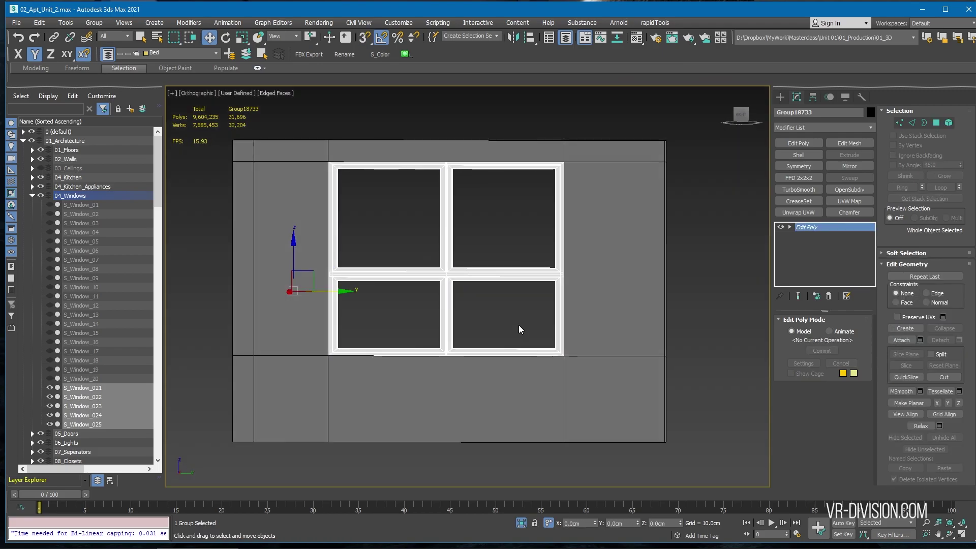
Select the vertices of the window's horizontal crossbar in perspective view and raise them along Z to make taller lower panes
{"action": "left_click", "coordinate": [520, 329]}
{"action": "key", "text": "p"}
{"action": "key", "text": "ctrl+z"}
{"action": "scroll", "coordinate": [451, 305], "scroll_direction": "down", "scroll_amount": 5}
{"action": "middle_click_drag", "start_coordinate": [451, 305], "coordinate": [428, 275], "text": "alt"}
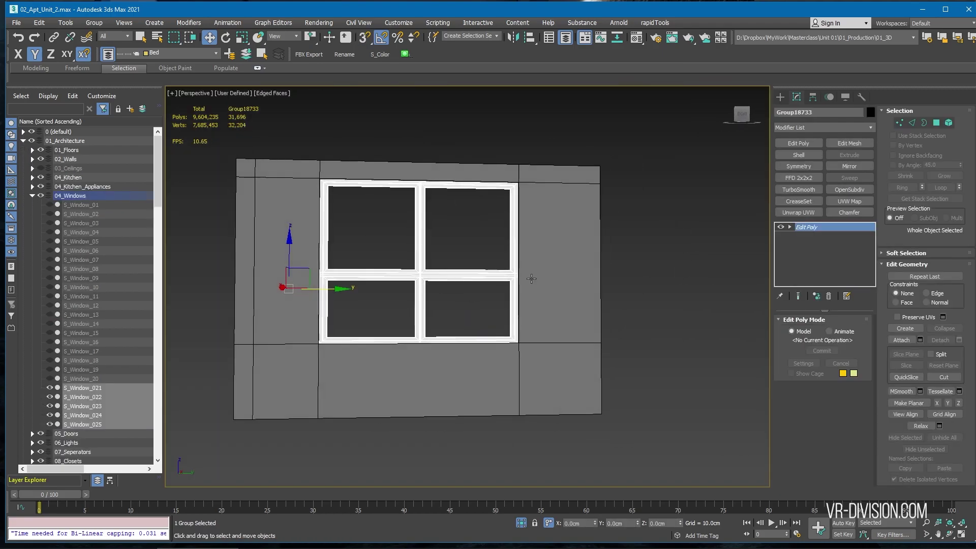
{"action": "key", "text": "1"}
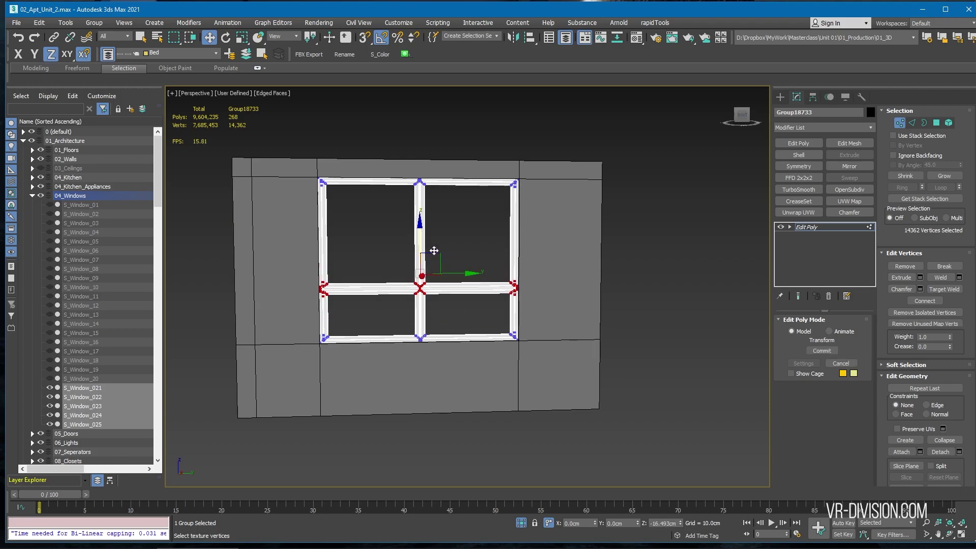
{"action": "middle_click_drag", "start_coordinate": [445, 176], "coordinate": [488, 238], "text": "alt"}
{"action": "scroll", "coordinate": [428, 198], "scroll_direction": "up", "scroll_amount": 3}
{"action": "key", "text": "F4"}
Scale the crossbar vertices to make the bar slimmer, adjust its height and finish vertex editing
{"action": "key", "text": "r"}
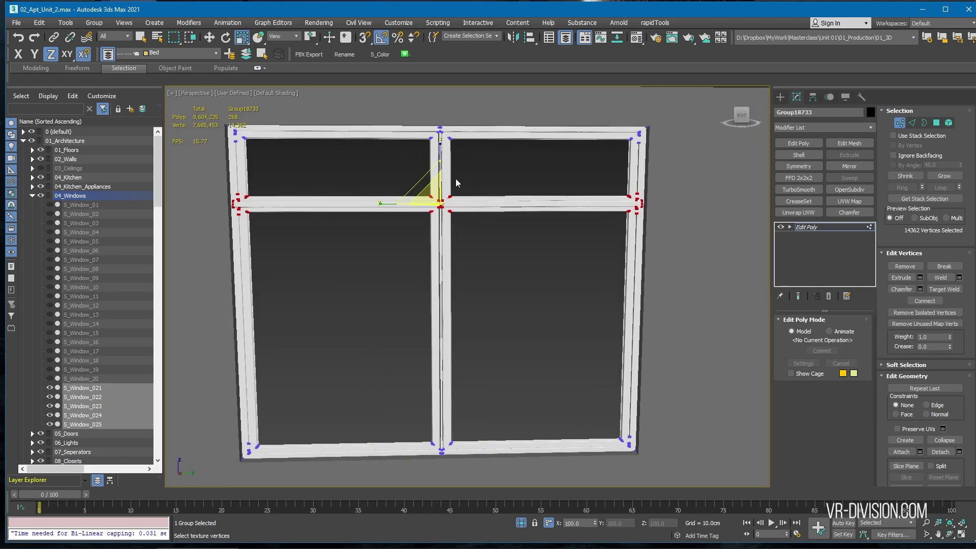
{"action": "scroll", "coordinate": [443, 160], "scroll_direction": "up", "scroll_amount": 3}
{"action": "scroll", "coordinate": [439, 172], "scroll_direction": "down", "scroll_amount": 3}
{"action": "left_click", "coordinate": [710, 189]}
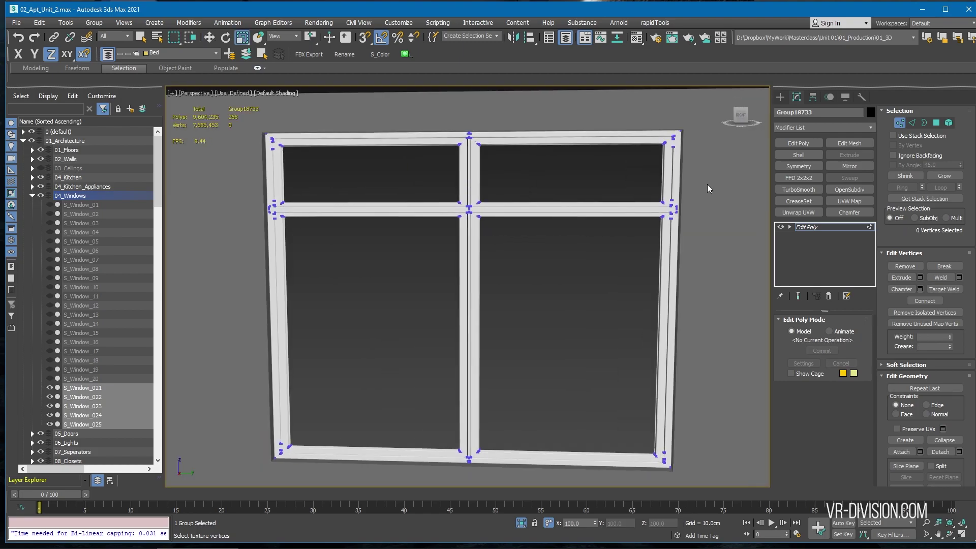
{"action": "left_click_drag", "start_coordinate": [468, 172], "coordinate": [468, 160]}
{"action": "key", "text": "1"}
{"action": "key", "text": "alt+q"}
{"action": "scroll", "coordinate": [458, 284], "scroll_direction": "down", "scroll_amount": 5}
{"action": "middle_click_drag", "start_coordinate": [458, 305], "coordinate": [449, 340], "text": "alt"}
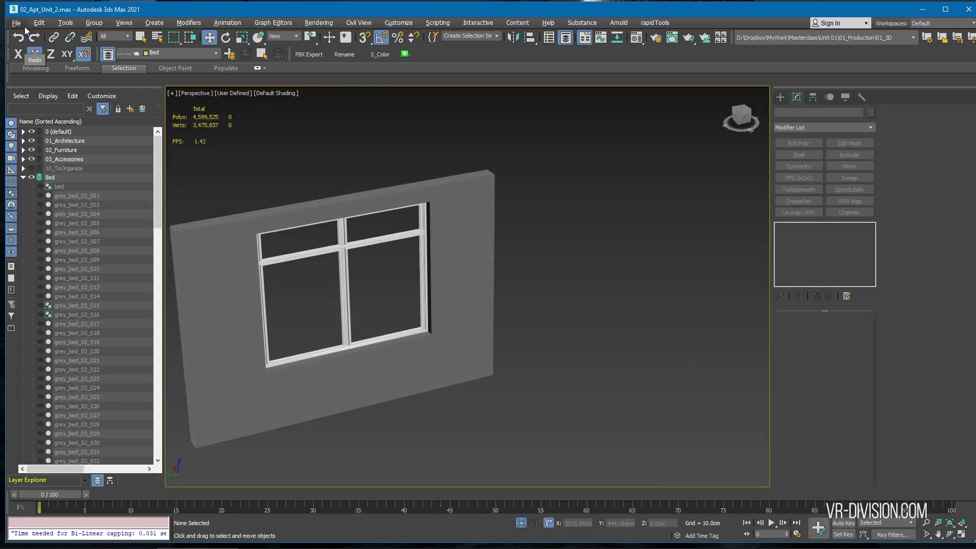
Import the SK_Mannequin file from the _CG folder as a human scale reference
{"action": "left_click", "coordinate": [21, 24]}
{"action": "mouse_move", "coordinate": [65, 162]}
{"action": "left_click", "coordinate": [169, 172]}
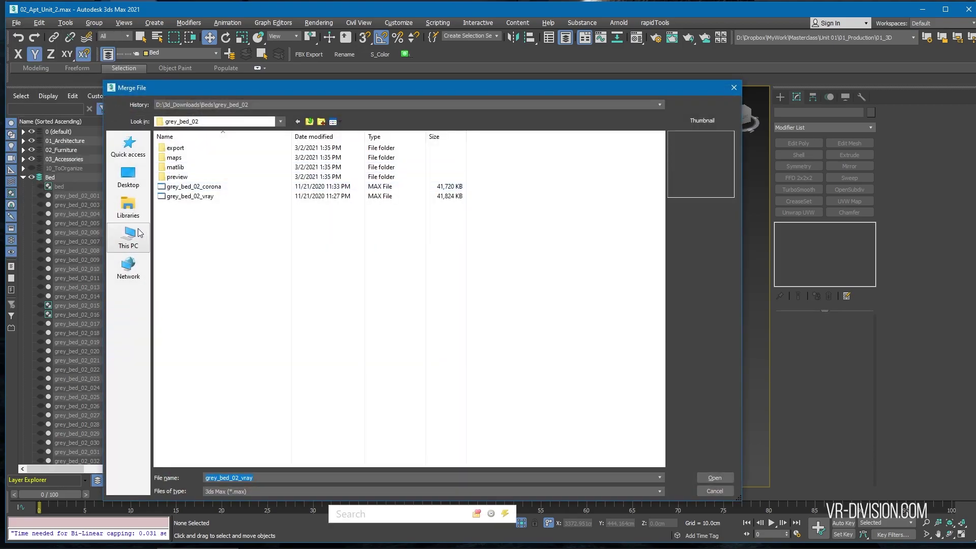
{"action": "left_click", "coordinate": [136, 238]}
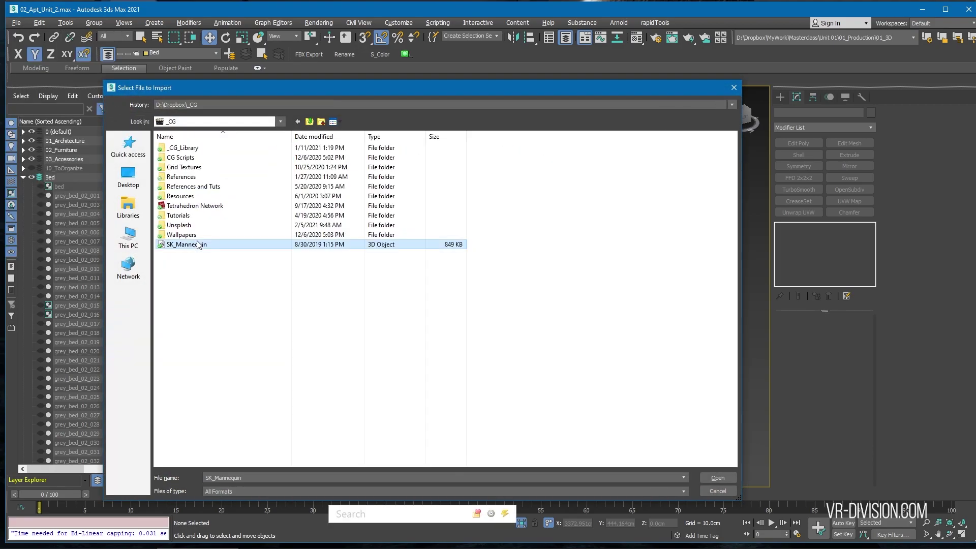
{"action": "double_click", "coordinate": [201, 245]}
{"action": "left_click", "coordinate": [704, 404]}
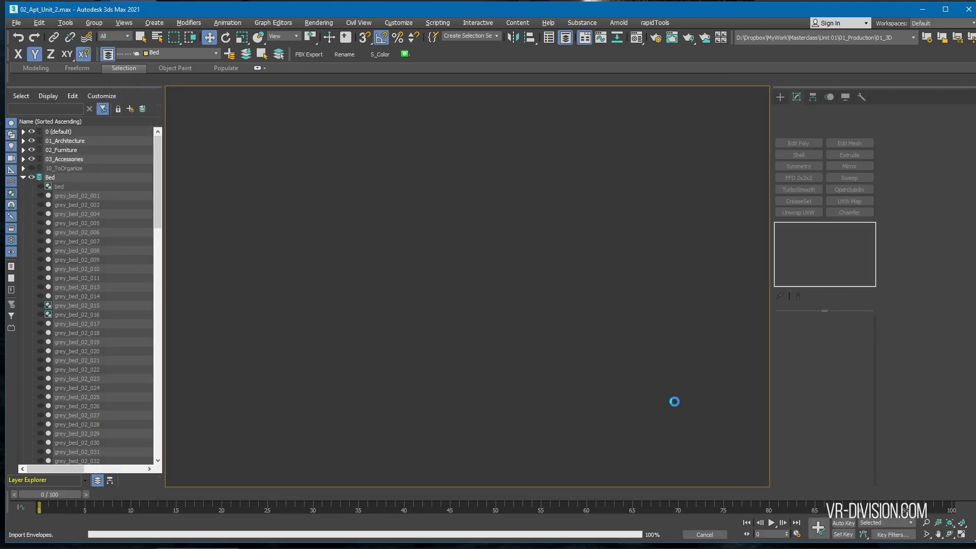
Delete the imported objects other than the SK_Mannequin mesh, select the mesh and show the whole scene again
{"action": "left_click", "coordinate": [478, 195], "text": "alt"}
{"action": "key", "text": "Delete"}
{"action": "left_click", "coordinate": [478, 196]}
{"action": "left_click", "coordinate": [521, 523]}
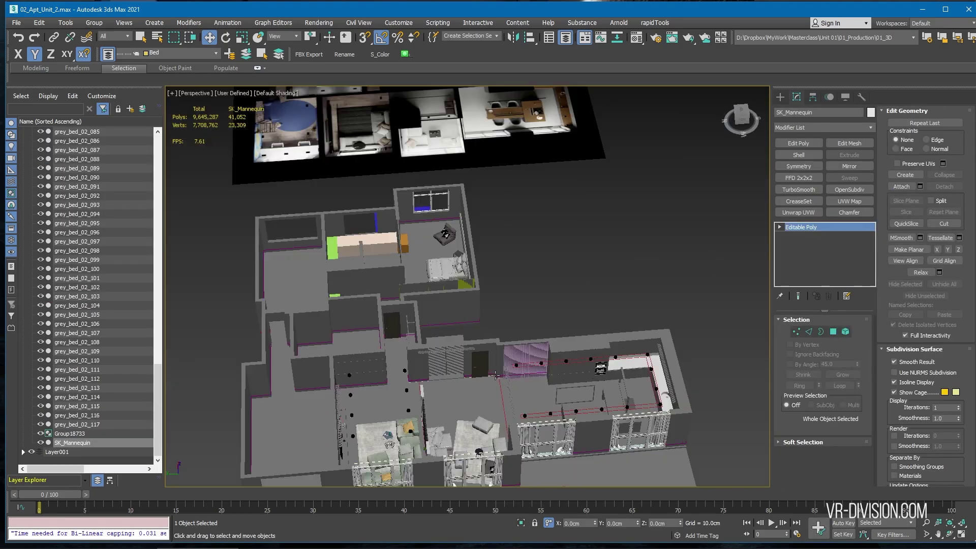
Move the mannequin into the bedroom so that it stands on the floor beside the window
{"action": "key", "text": "space"}
{"action": "key", "text": "e"}
{"action": "key", "text": "w"}
{"action": "left_click_drag", "start_coordinate": [325, 268], "coordinate": [377, 236]}
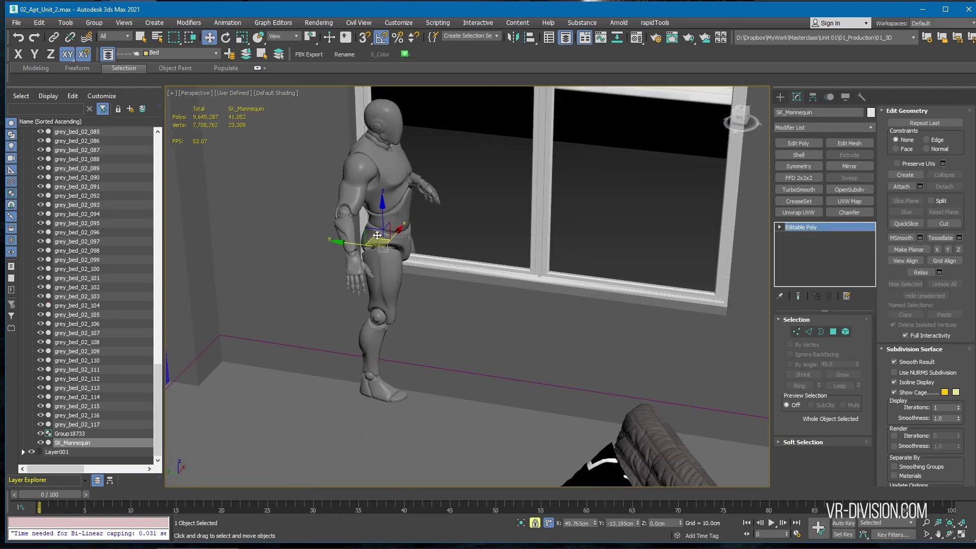
{"action": "scroll", "coordinate": [375, 244], "scroll_direction": "down", "scroll_amount": 5}
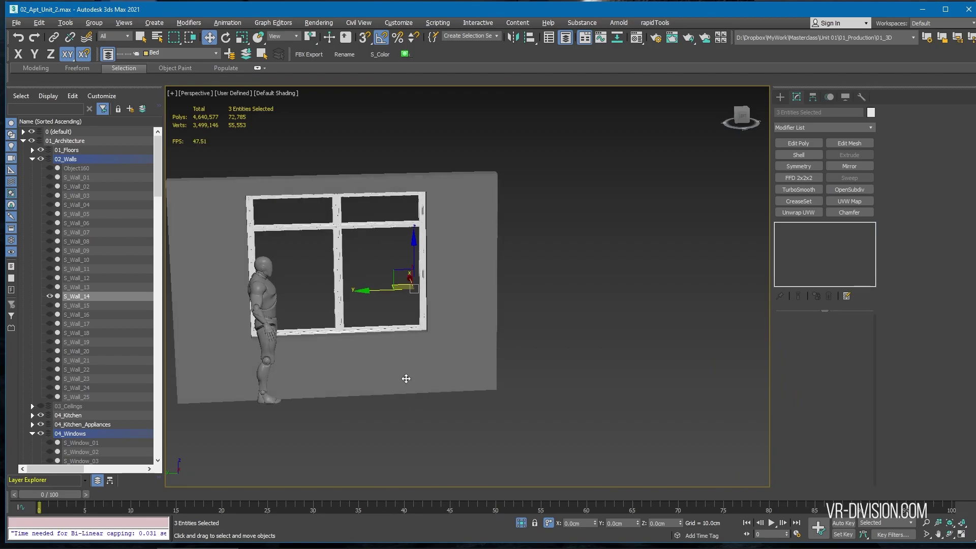
Apply one shared Edit Poly modifier to the window and its wall and enter vertex editing in wireframe display
{"action": "scroll", "coordinate": [390, 281], "scroll_direction": "up", "scroll_amount": 4}
{"action": "left_click_drag", "start_coordinate": [309, 336], "coordinate": [307, 333]}
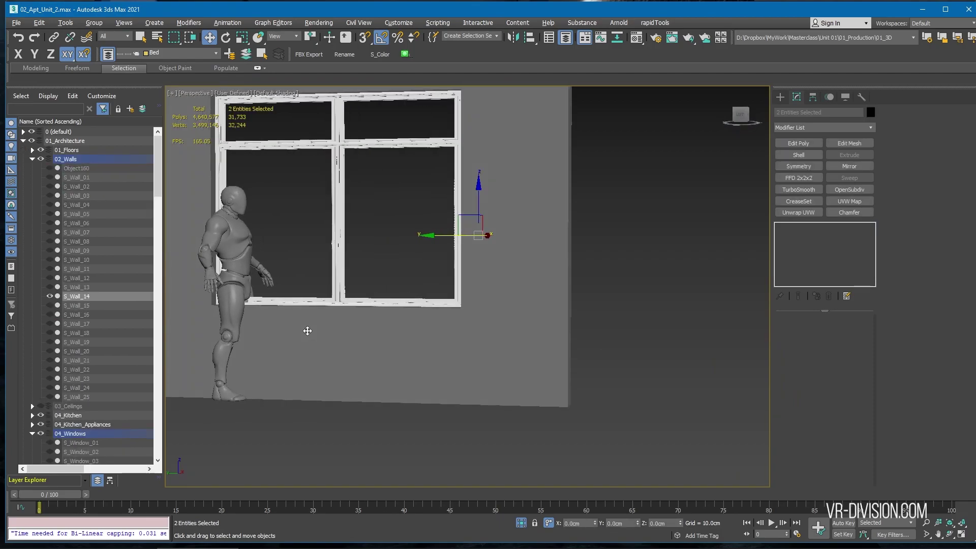
{"action": "left_click", "coordinate": [804, 149]}
{"action": "key", "text": "1"}
{"action": "key", "text": "F3"}
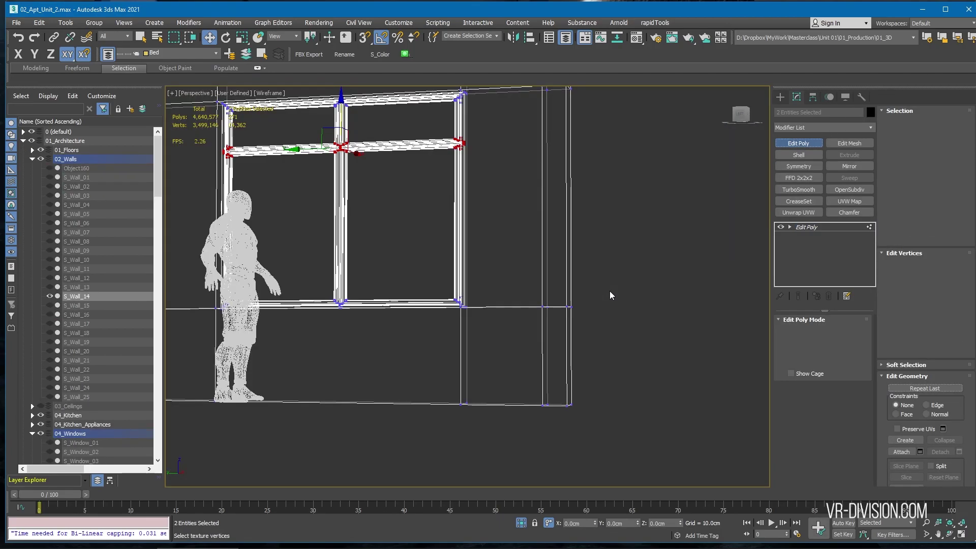
Select the vertices along the window's lower edge and the wall opening and adjust the sill height along Z
{"action": "left_click_drag", "start_coordinate": [169, 360], "coordinate": [168, 359]}
{"action": "middle_click_drag", "start_coordinate": [169, 351], "coordinate": [326, 340]}
{"action": "left_click_drag", "start_coordinate": [233, 273], "coordinate": [450, 324], "text": "ctrl"}
{"action": "middle_click_drag", "start_coordinate": [450, 324], "coordinate": [462, 306], "text": "alt"}
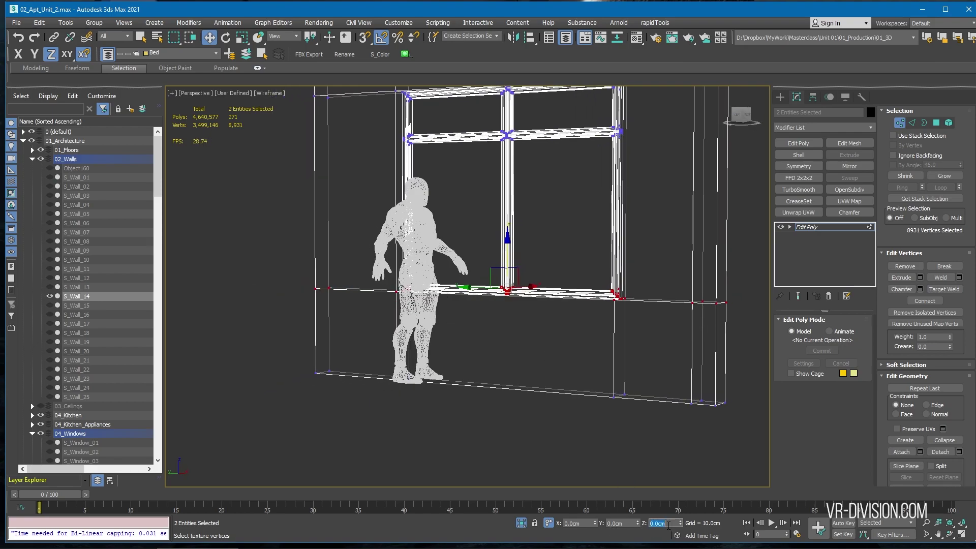
{"action": "mouse_move", "coordinate": [418, 294]}
{"action": "middle_mouse_down"}
{"action": "mouse_move", "coordinate": [385, 327]}
{"action": "mouse_move", "coordinate": [417, 320]}
{"action": "mouse_move", "coordinate": [453, 350]}
{"action": "middle_mouse_up"}
{"action": "key", "text": "F3"}
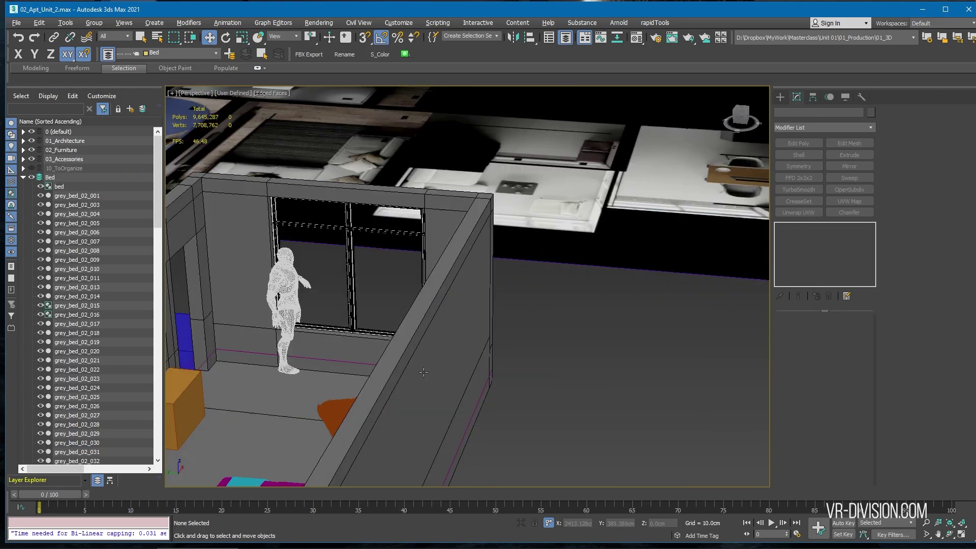
Rename Layer001 as WorkingLayer
{"action": "scroll", "coordinate": [471, 356], "scroll_direction": "down", "scroll_amount": 2}
{"action": "scroll", "coordinate": [470, 356], "scroll_direction": "up", "scroll_amount": 2}
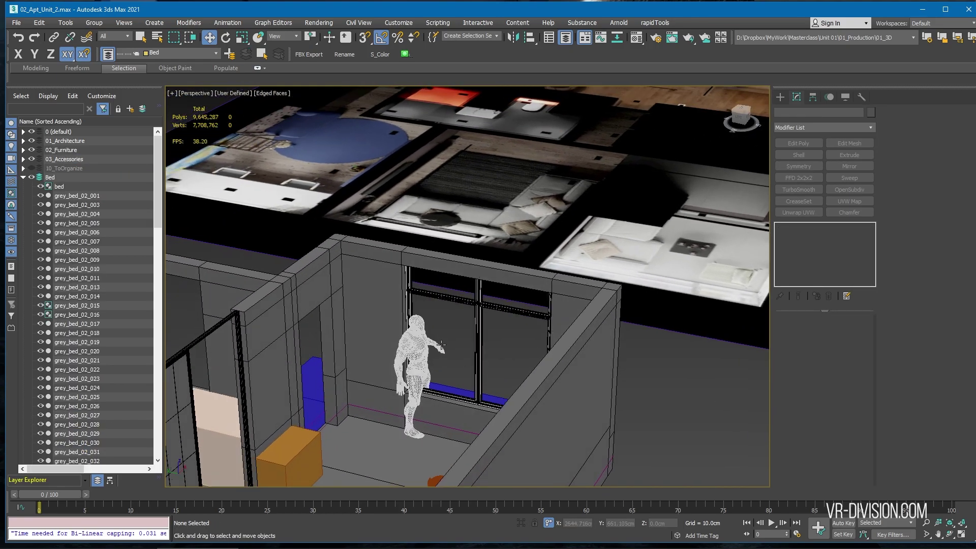
{"action": "middle_click_drag", "start_coordinate": [442, 344], "coordinate": [456, 357], "text": "alt"}
{"action": "middle_click_drag", "start_coordinate": [475, 395], "coordinate": [551, 423], "text": "alt"}
{"action": "middle_click_drag", "start_coordinate": [459, 354], "coordinate": [400, 347], "text": "alt"}
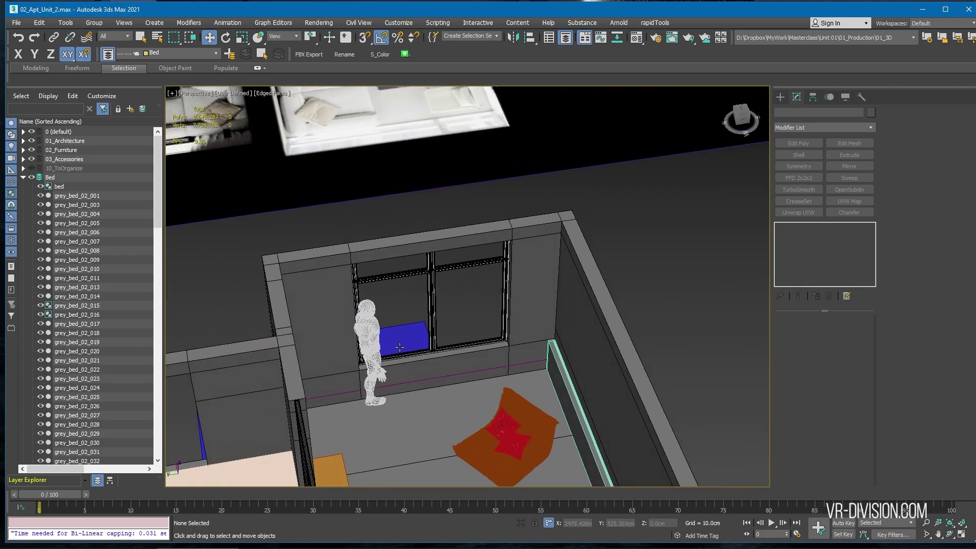
{"action": "middle_click_drag", "start_coordinate": [447, 306], "coordinate": [373, 237], "text": "alt"}
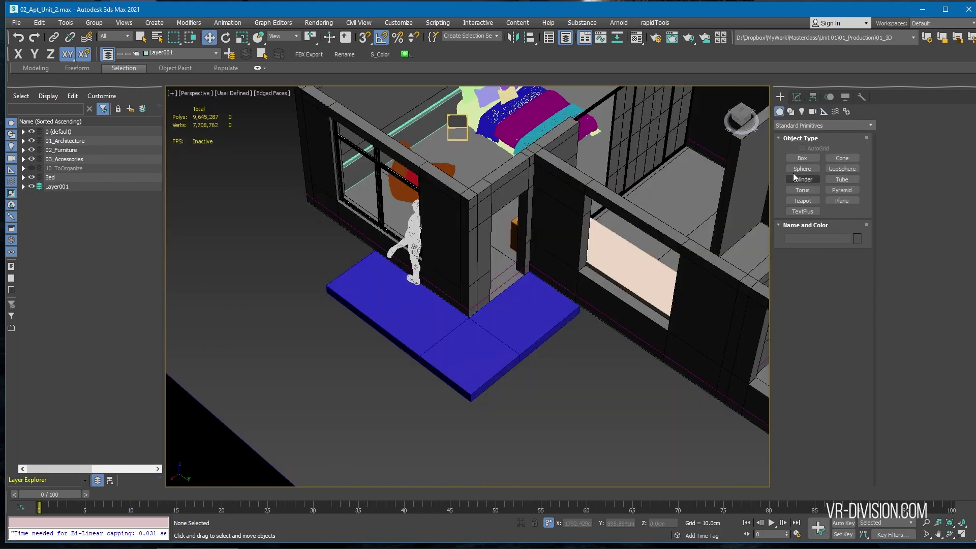
{"action": "right_click", "coordinate": [68, 186]}
{"action": "left_click", "coordinate": [104, 233]}
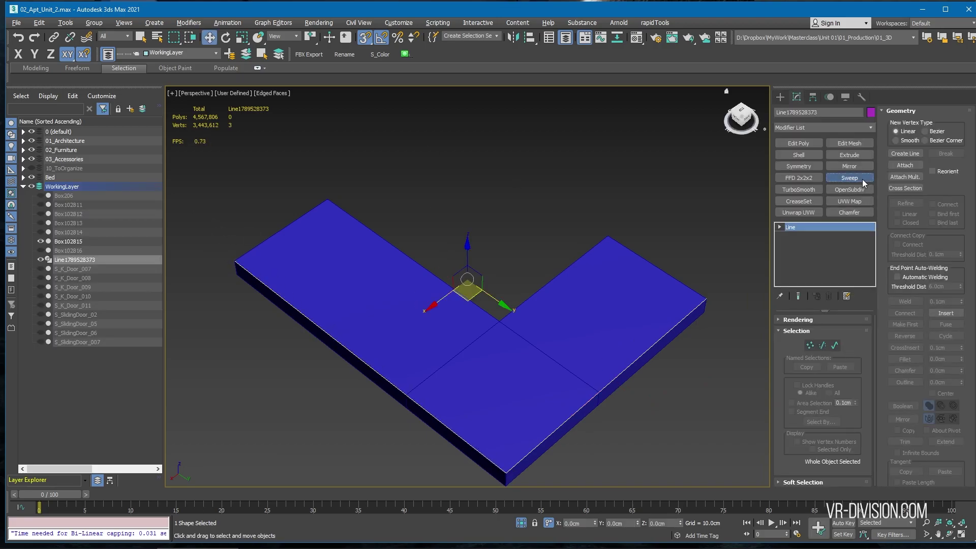
Sweep the balcony edge line into a parapet 90 cm high and 15 cm wide, and extend the line along the third side
{"action": "type", "text": "90"}
{"action": "key", "text": "Return"}
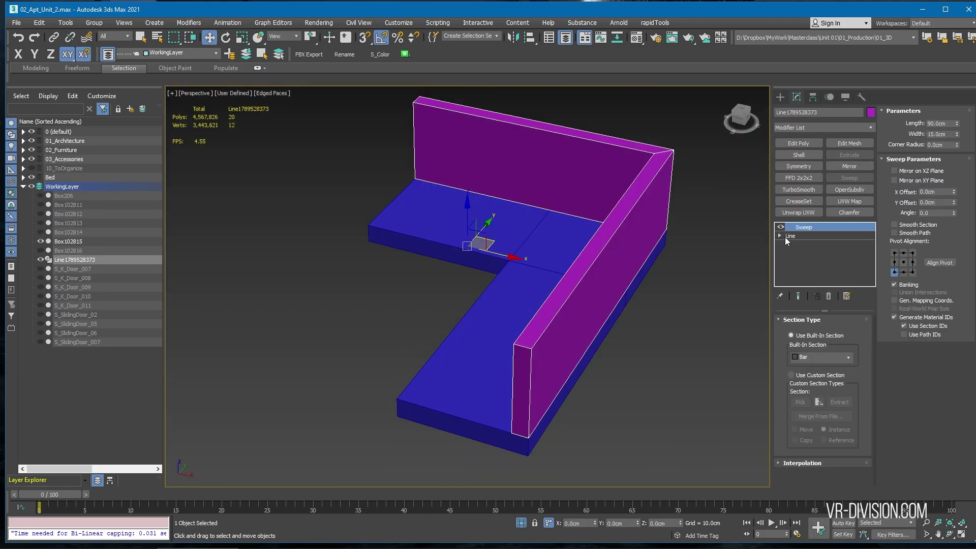
{"action": "left_click", "coordinate": [786, 237]}
{"action": "key", "text": "2"}
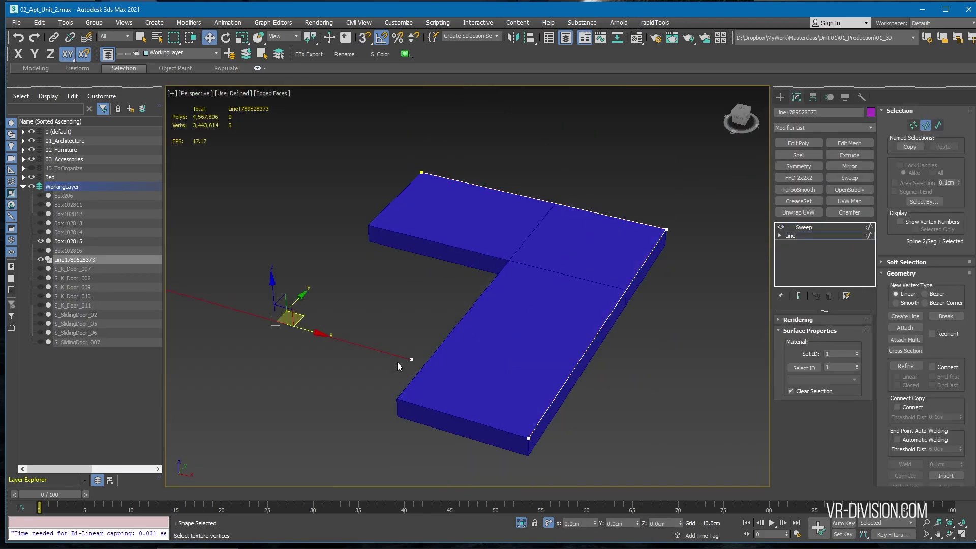
{"action": "key", "text": "1"}
{"action": "left_click_drag", "start_coordinate": [240, 352], "coordinate": [396, 399]}
{"action": "left_click", "coordinate": [803, 228]}
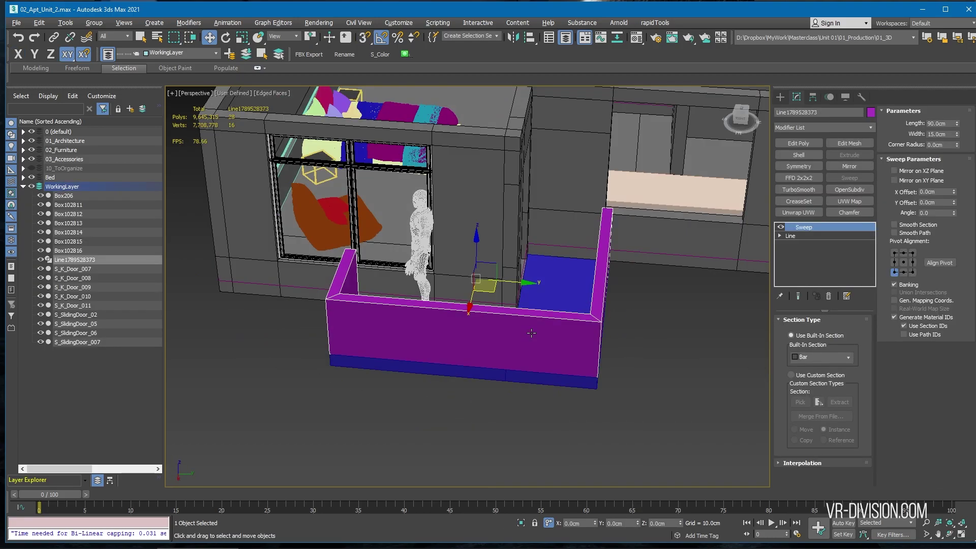
Move the mannequin from the window into the narrow room, next to the green slab
{"action": "left_click", "coordinate": [411, 244]}
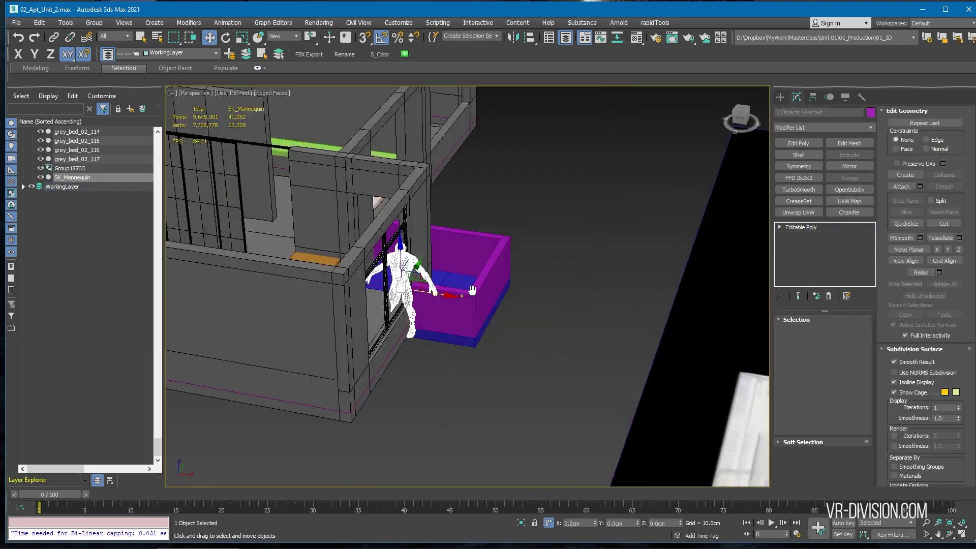
{"action": "middle_click_drag", "start_coordinate": [471, 287], "coordinate": [534, 270], "text": "alt"}
{"action": "scroll", "coordinate": [509, 270], "scroll_direction": "down", "scroll_amount": 4}
{"action": "left_click_drag", "start_coordinate": [481, 247], "coordinate": [507, 310]}
{"action": "scroll", "coordinate": [371, 167], "scroll_direction": "up", "scroll_amount": 4}
{"action": "middle_click_drag", "start_coordinate": [507, 310], "coordinate": [432, 267], "text": "alt"}
{"action": "left_click_drag", "start_coordinate": [432, 267], "coordinate": [334, 309]}
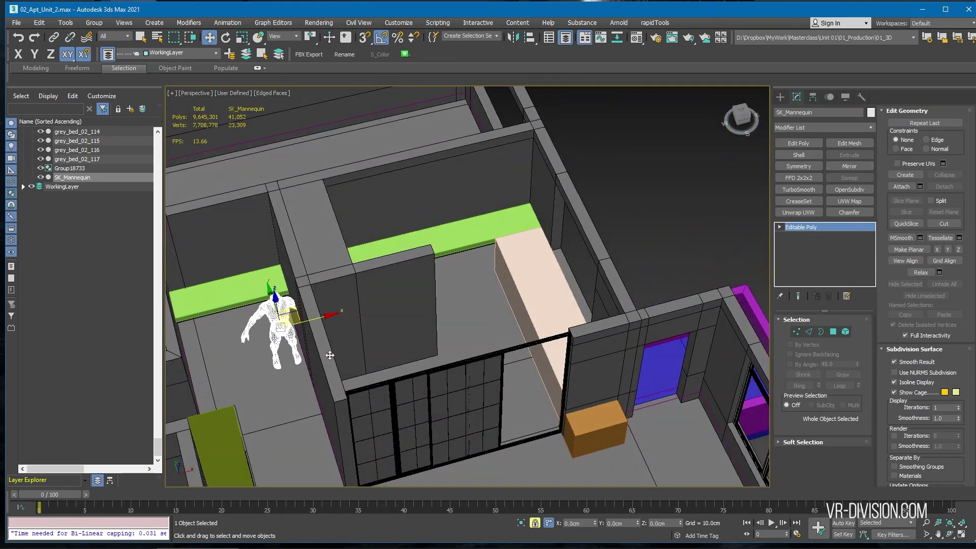
{"action": "middle_click_drag", "start_coordinate": [330, 356], "coordinate": [489, 326], "text": "alt"}
{"action": "middle_click_drag", "start_coordinate": [488, 325], "coordinate": [457, 295], "text": "alt"}
{"action": "key", "text": "space"}
{"action": "scroll", "coordinate": [488, 305], "scroll_direction": "up", "scroll_amount": 4}
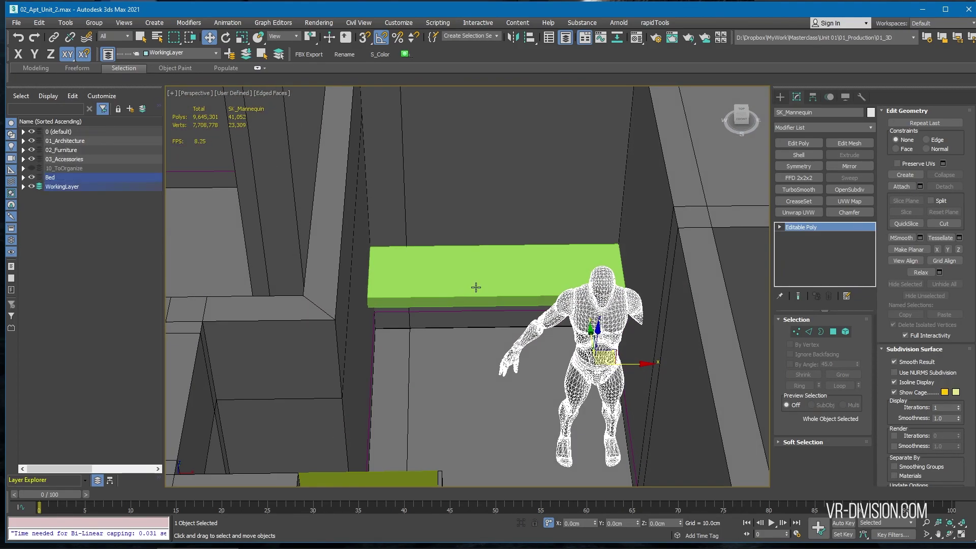
Select the green slab beside the mannequin and study the interior reference images on the PureRef inspiration board
{"action": "left_click", "coordinate": [476, 287]}
{"action": "key", "text": "alt+Tab"}
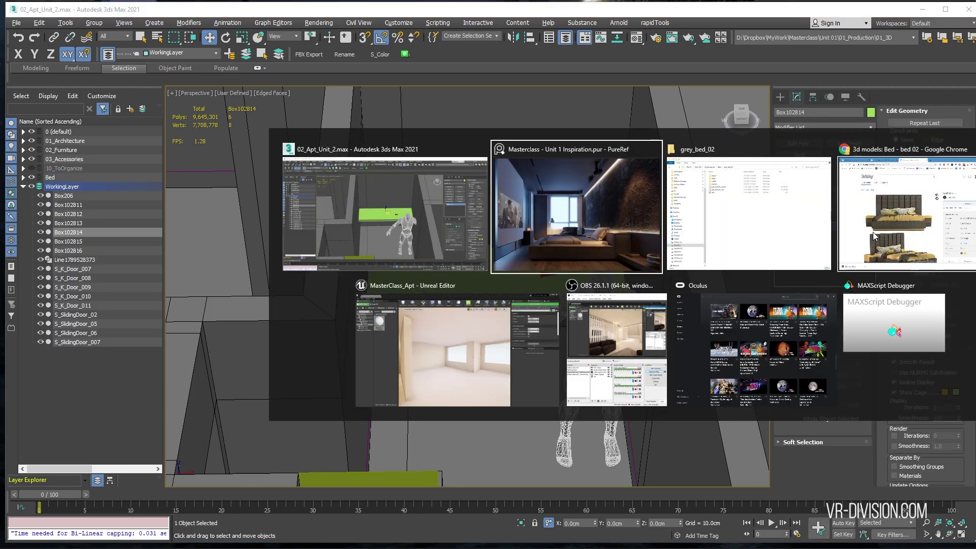
{"action": "left_click", "coordinate": [650, 242]}
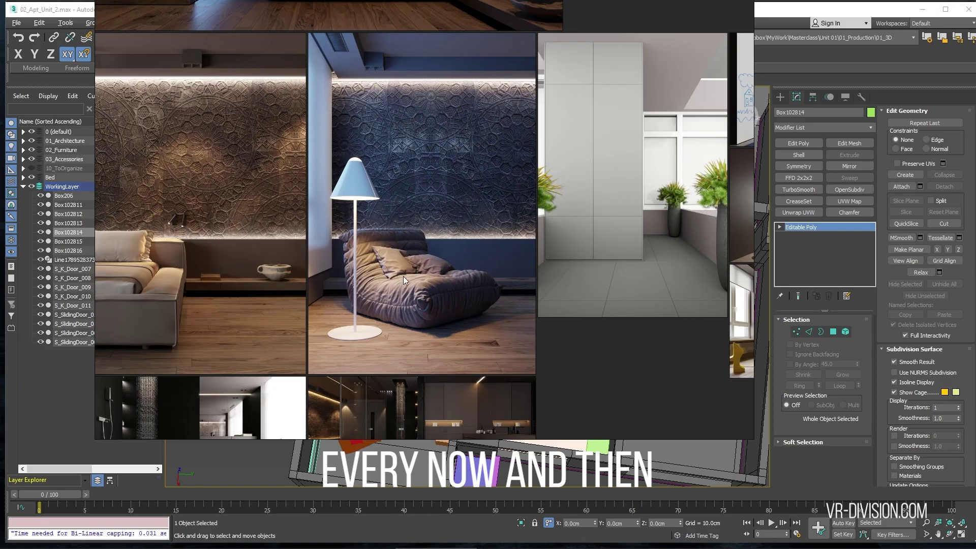
{"action": "scroll", "coordinate": [505, 284], "scroll_direction": "down", "scroll_amount": 5}
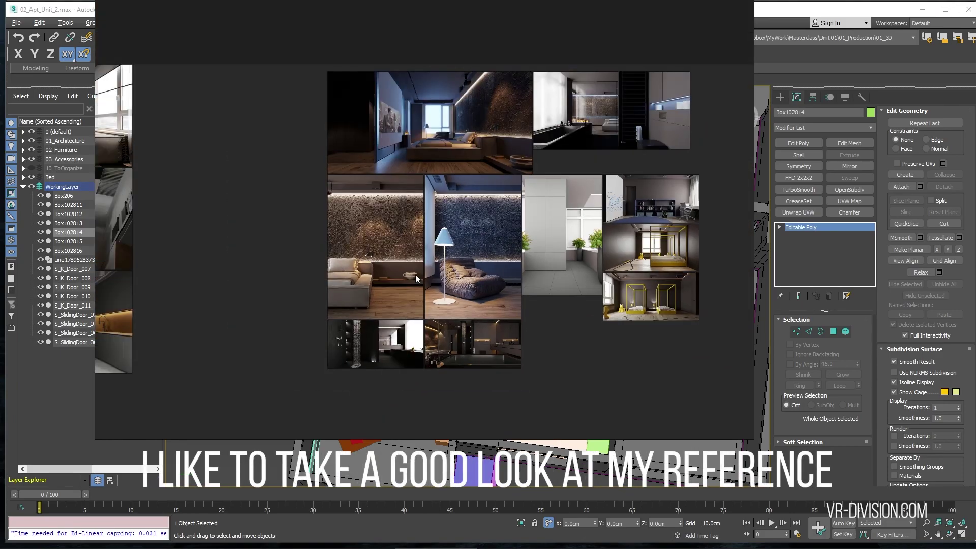
{"action": "scroll", "coordinate": [415, 273], "scroll_direction": "up", "scroll_amount": 3}
{"action": "scroll", "coordinate": [528, 382], "scroll_direction": "up", "scroll_amount": 8}
{"action": "middle_click_drag", "start_coordinate": [529, 382], "coordinate": [502, 243]}
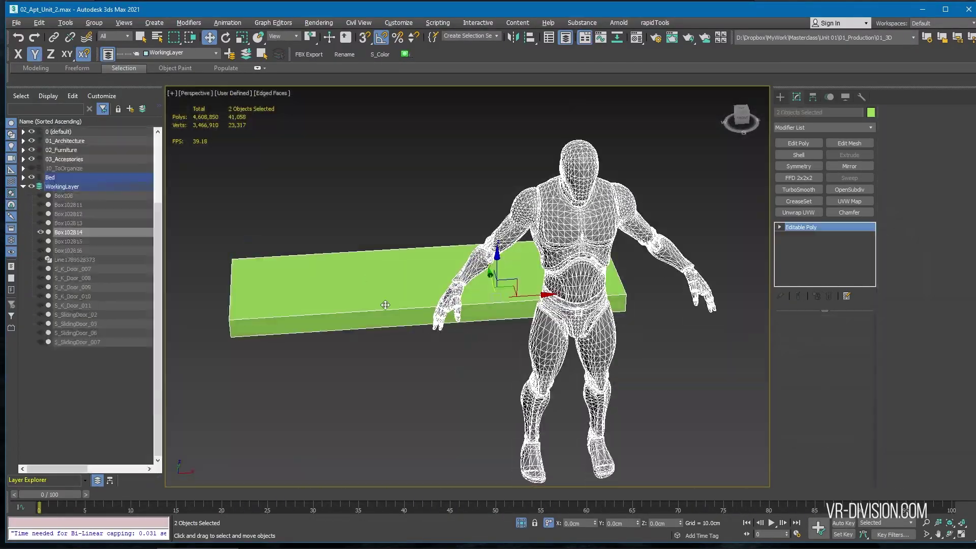
Create a box spanning the room between its side walls, about 197 cm wide, and set its length to 85 cm
{"action": "left_click", "coordinate": [780, 97]}
{"action": "left_click", "coordinate": [790, 112]}
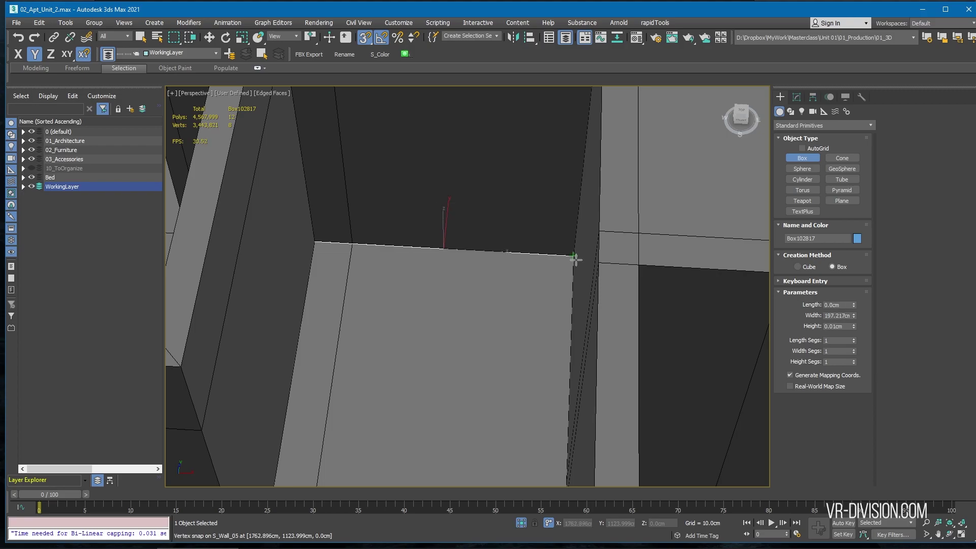
{"action": "left_click_drag", "start_coordinate": [591, 230], "coordinate": [568, 361]}
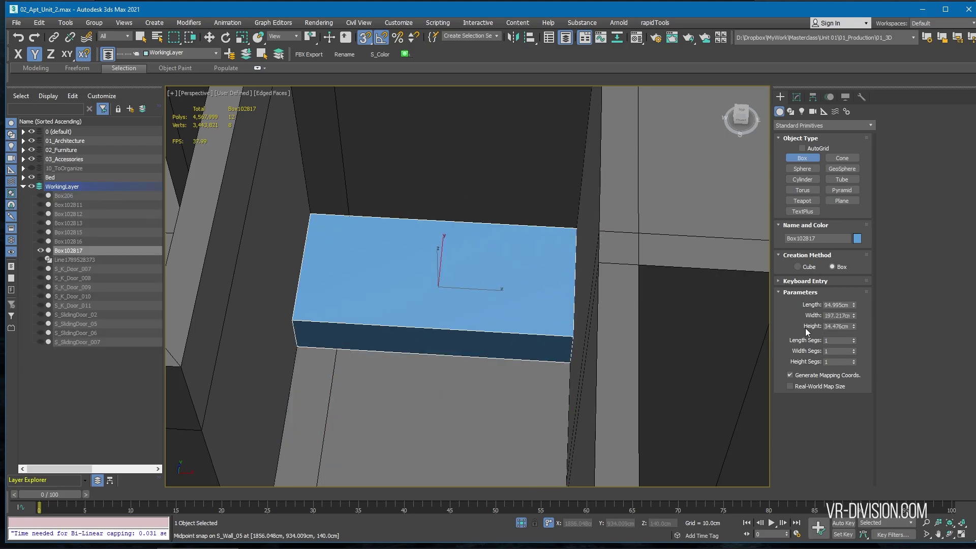
{"action": "left_click_drag", "start_coordinate": [853, 309], "coordinate": [844, 306]}
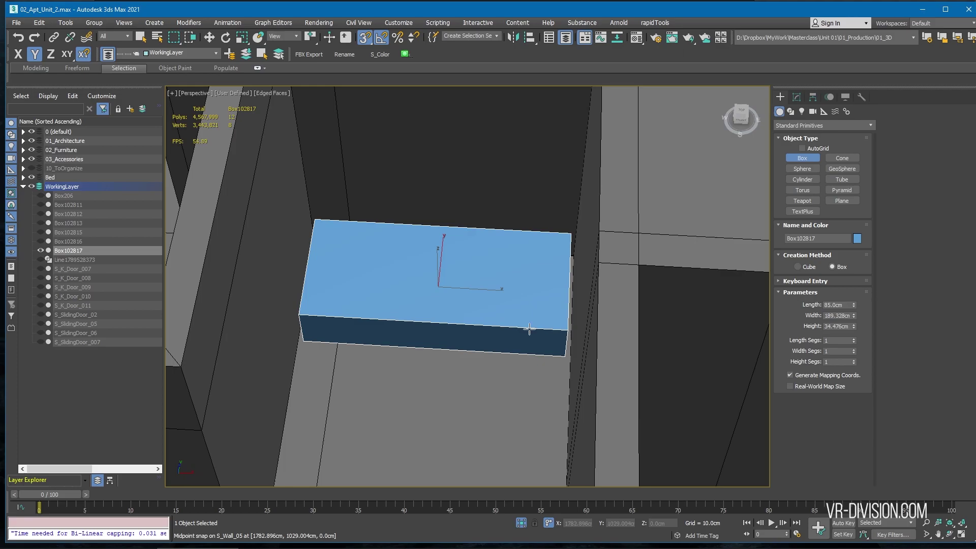
{"action": "mouse_move", "coordinate": [529, 330]}
{"action": "middle_mouse_down"}
{"action": "mouse_move", "coordinate": [516, 374]}
{"action": "mouse_move", "coordinate": [475, 340]}
{"action": "mouse_move", "coordinate": [470, 282]}
{"action": "middle_mouse_up"}
{"action": "key", "text": "t"}
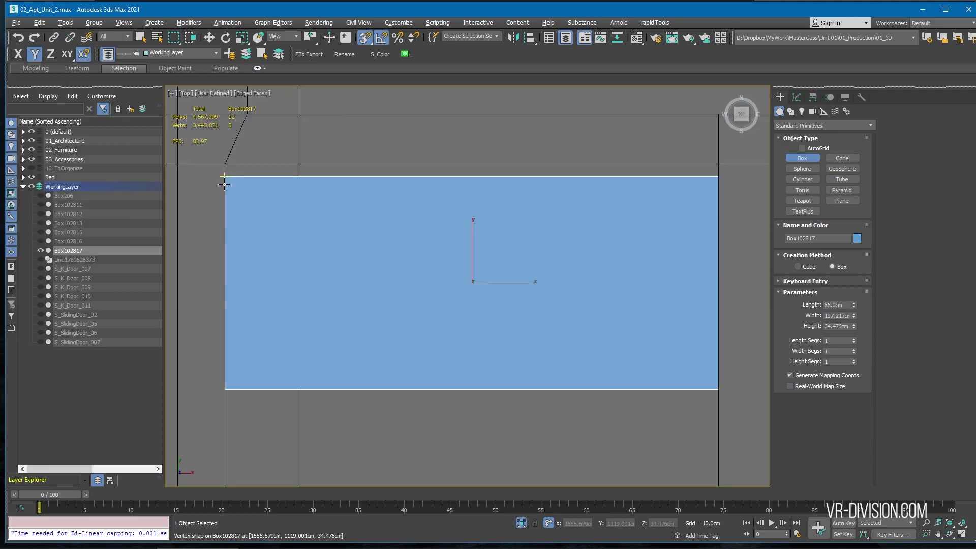
{"action": "middle_click_drag", "start_coordinate": [582, 305], "coordinate": [744, 329], "text": "alt"}
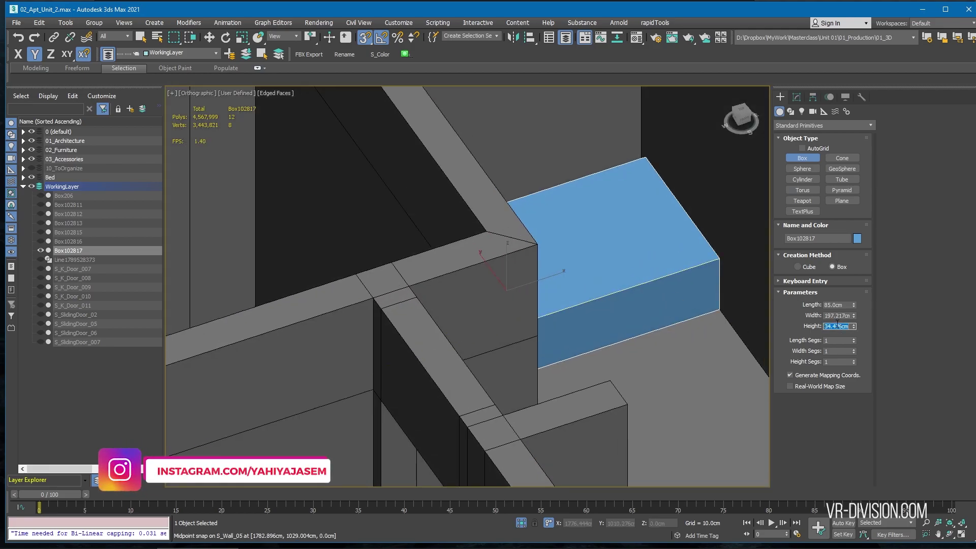
Set the new box's height to 8 cm and raise it 80 cm along Z
{"action": "type", "text": "8"}
{"action": "key", "text": "Return"}
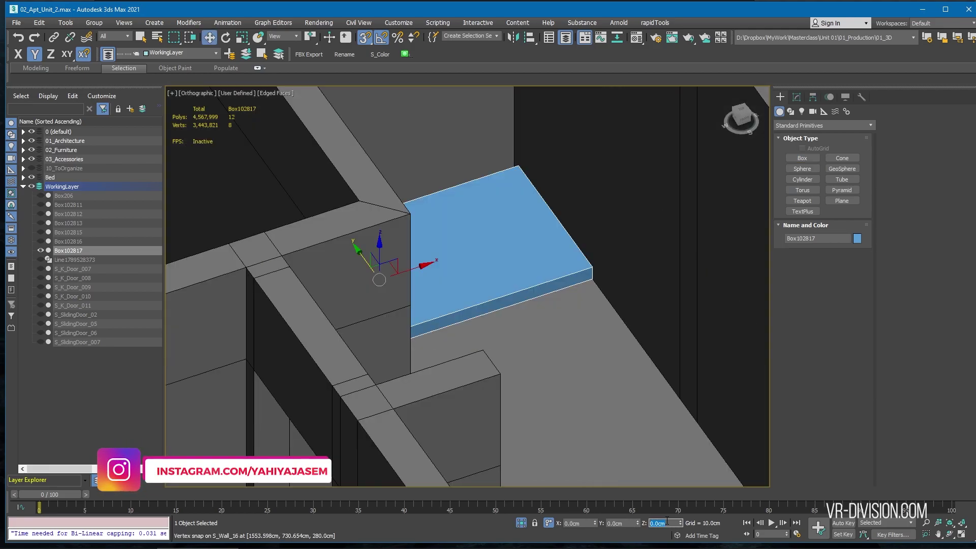
{"action": "type", "text": "80"}
{"action": "key", "text": "Return"}
{"action": "scroll", "coordinate": [592, 400], "scroll_direction": "down", "scroll_amount": 4}
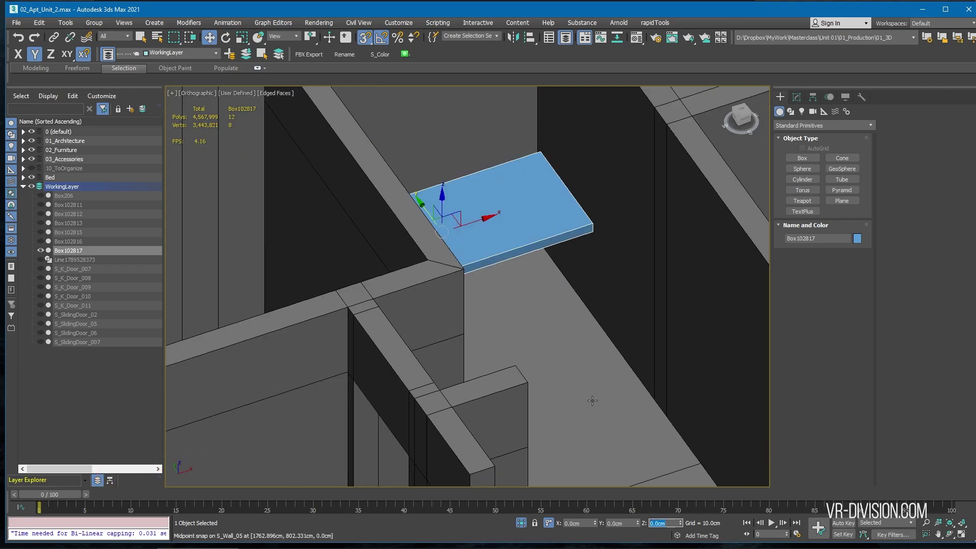
Leave the current isolation and isolate the box together with the two walls at its sides
{"action": "middle_click_drag", "start_coordinate": [536, 364], "coordinate": [506, 367], "text": "alt"}
{"action": "key", "text": "s"}
{"action": "scroll", "coordinate": [506, 367], "scroll_direction": "down", "scroll_amount": 2}
{"action": "middle_click_drag", "start_coordinate": [506, 367], "coordinate": [397, 305]}
{"action": "scroll", "coordinate": [397, 305], "scroll_direction": "down", "scroll_amount": 5}
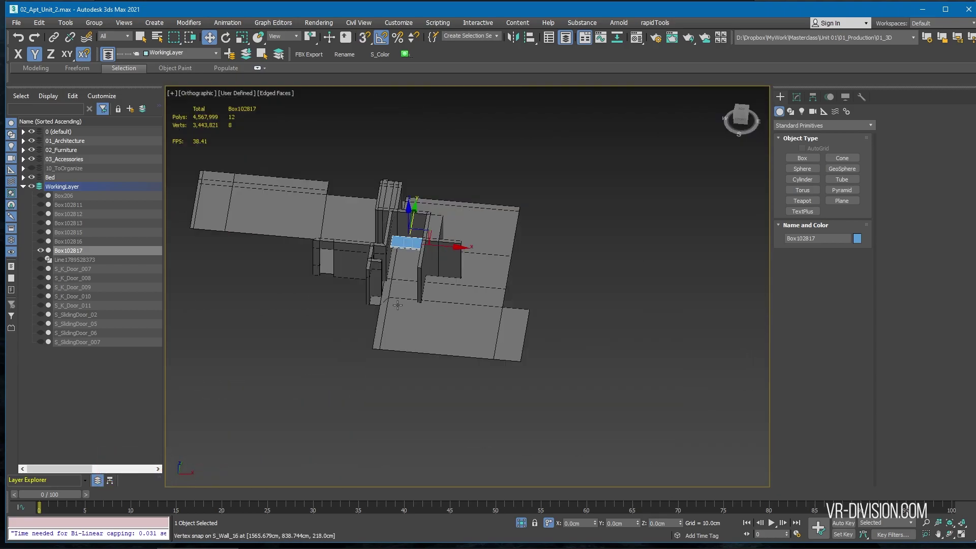
{"action": "left_click", "coordinate": [520, 525]}
{"action": "key", "text": "alt+q"}
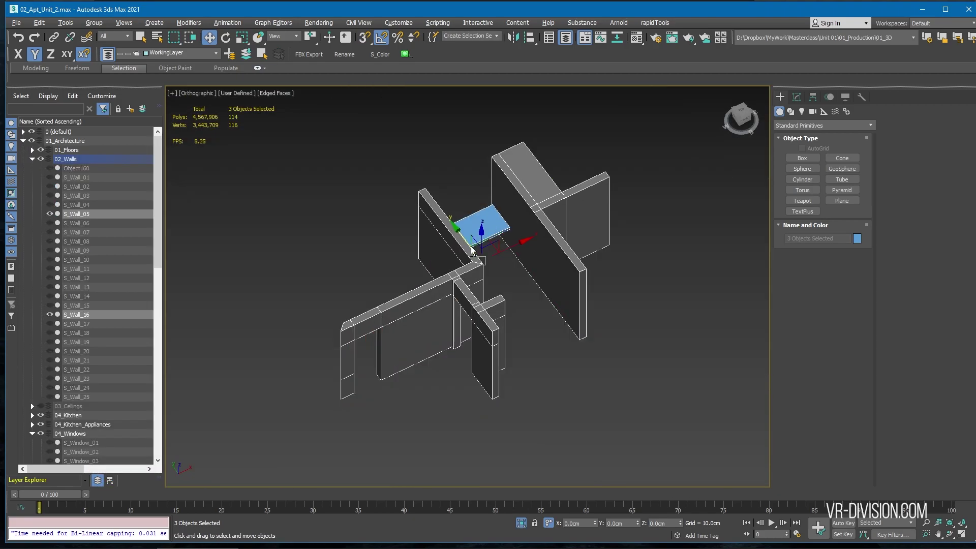
Snap the box along Y to the wall corner at the end of the room, working in the top wireframe view
{"action": "key", "text": "t"}
{"action": "scroll", "coordinate": [577, 137], "scroll_direction": "up", "scroll_amount": 8}
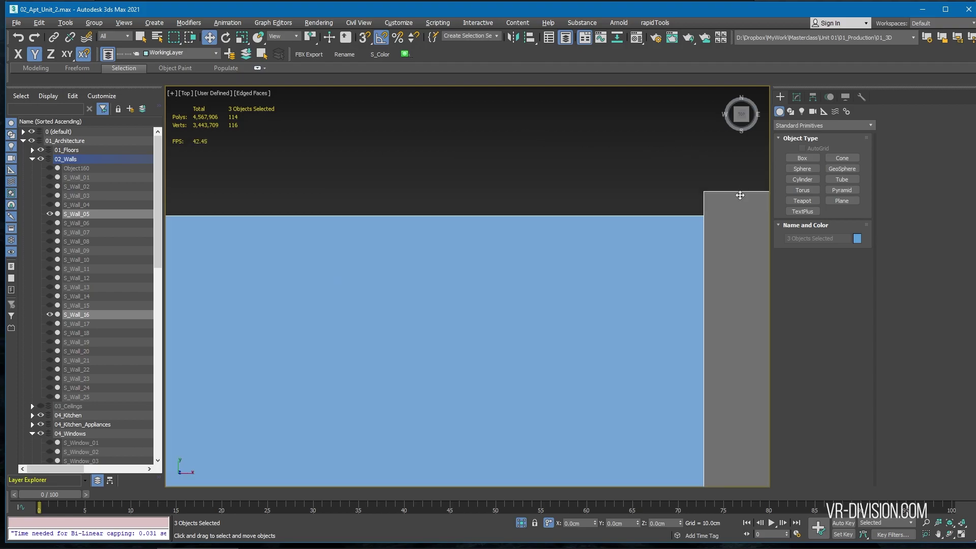
{"action": "key", "text": "F3"}
{"action": "scroll", "coordinate": [565, 216], "scroll_direction": "down", "scroll_amount": 3}
{"action": "middle_click_drag", "start_coordinate": [564, 216], "coordinate": [606, 222]}
{"action": "left_click_drag", "start_coordinate": [472, 281], "coordinate": [471, 293]}
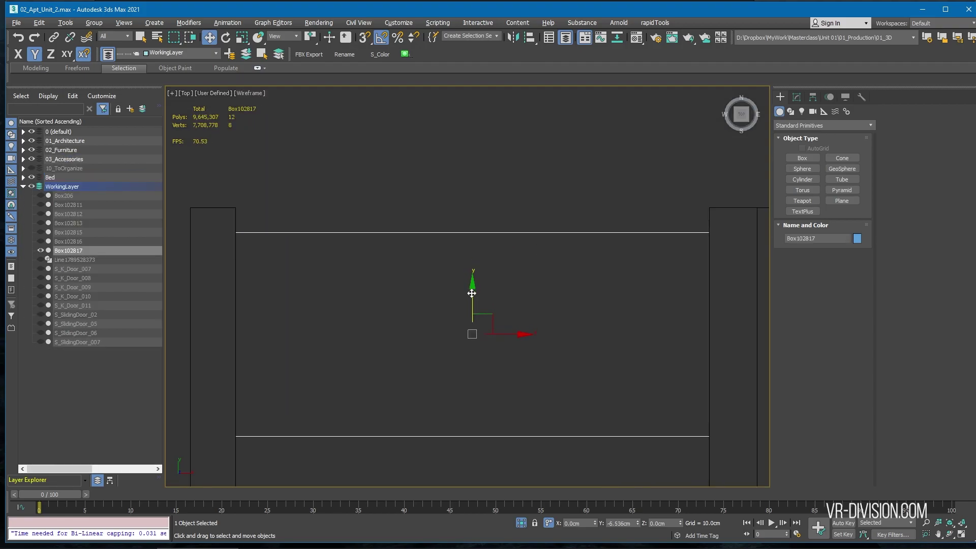
{"action": "scroll", "coordinate": [378, 241], "scroll_direction": "down", "scroll_amount": 5}
{"action": "middle_click_drag", "start_coordinate": [378, 242], "coordinate": [412, 190], "text": "alt"}
{"action": "key", "text": "space"}
{"action": "key", "text": "s"}
{"action": "key", "text": "F3"}
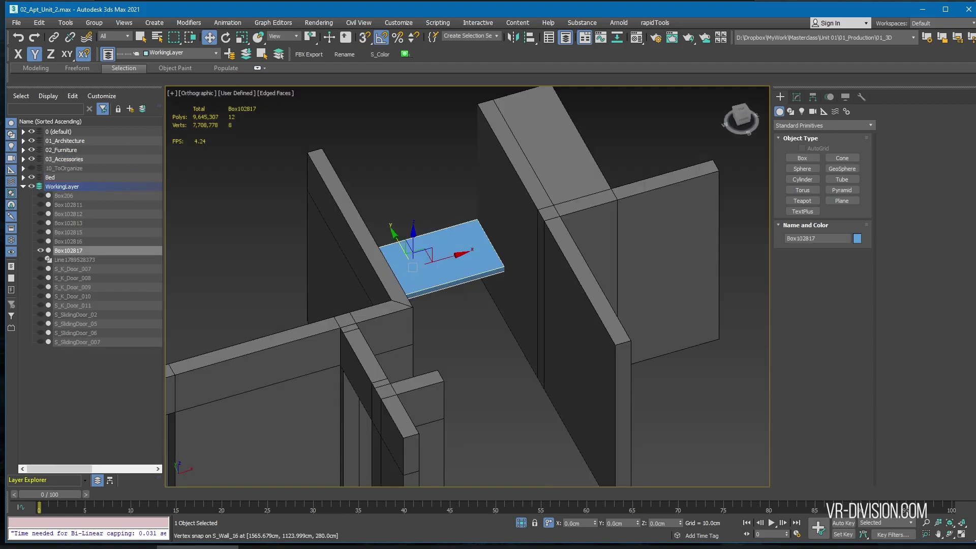
Show the whole scene again and make one independent copy of the box above the original along Z
{"action": "left_click", "coordinate": [522, 524]}
{"action": "scroll", "coordinate": [467, 261], "scroll_direction": "down", "scroll_amount": 9}
{"action": "scroll", "coordinate": [466, 267], "scroll_direction": "up", "scroll_amount": 8}
{"action": "middle_click_drag", "start_coordinate": [466, 267], "coordinate": [348, 361], "text": "alt"}
{"action": "scroll", "coordinate": [348, 361], "scroll_direction": "up", "scroll_amount": 3}
{"action": "middle_click_drag", "start_coordinate": [348, 361], "coordinate": [362, 260]}
{"action": "scroll", "coordinate": [342, 321], "scroll_direction": "down", "scroll_amount": 2}
{"action": "left_click_drag", "start_coordinate": [431, 282], "coordinate": [431, 200], "text": "shift"}
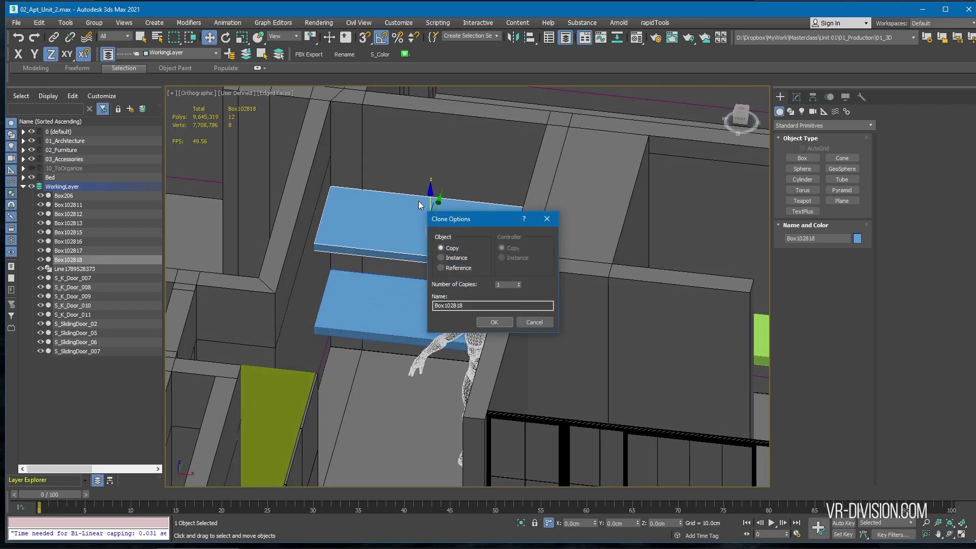
{"action": "key", "text": "Return"}
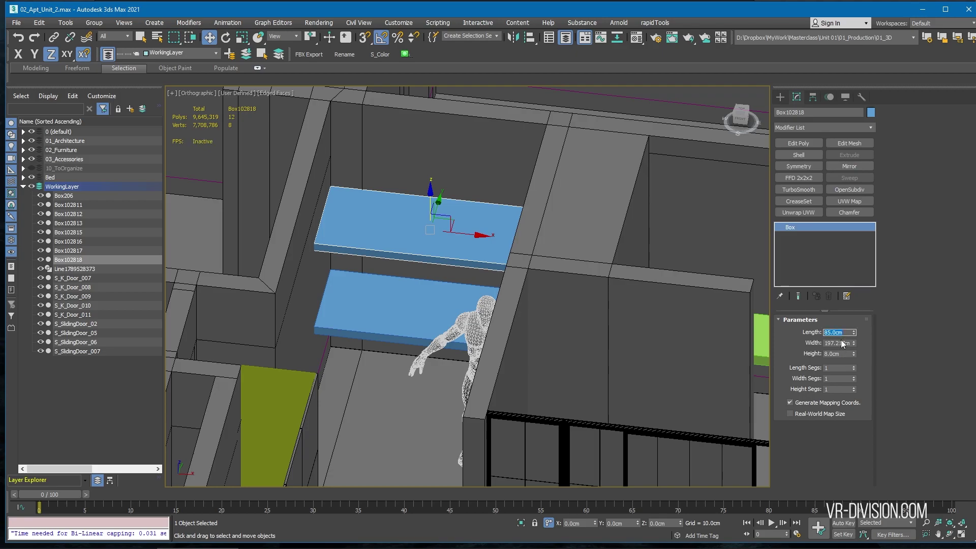
Set the upper slab's length to 50 cm, then position it 60 cm above the lower slab along Z
{"action": "type", "text": "50"}
{"action": "key", "text": "Return"}
{"action": "middle_click_drag", "start_coordinate": [367, 196], "coordinate": [374, 209], "text": "alt"}
{"action": "left_click_drag", "start_coordinate": [375, 209], "coordinate": [375, 270]}
{"action": "double_click", "coordinate": [662, 524]}
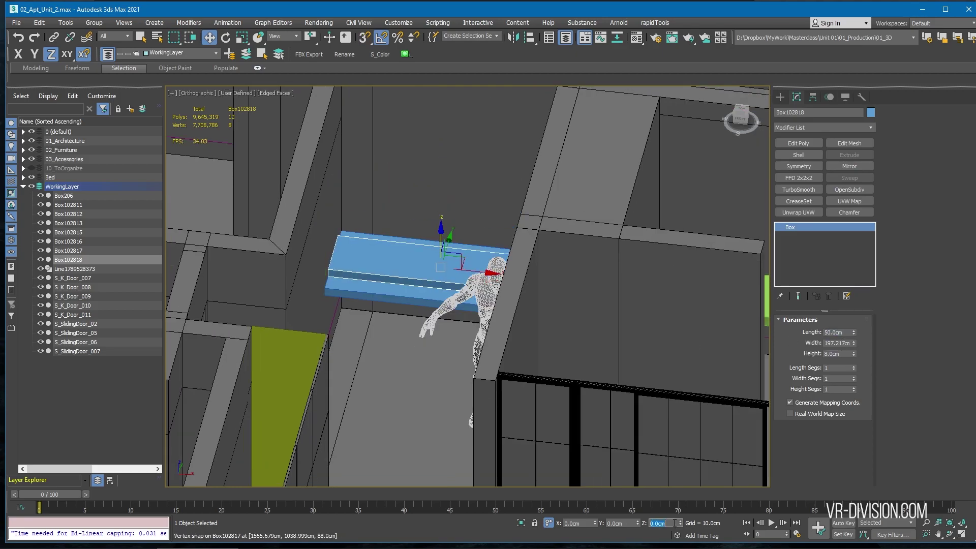
{"action": "type", "text": "60"}
{"action": "key", "text": "Return"}
Isolate the two slabs in the front view and measure the vertical gap between them with Tape
{"action": "key", "text": "alt+q"}
{"action": "key", "text": "f"}
{"action": "scroll", "coordinate": [447, 300], "scroll_direction": "down", "scroll_amount": 2}
{"action": "left_click", "coordinate": [780, 98]}
{"action": "left_click", "coordinate": [843, 190]}
{"action": "left_click_drag", "start_coordinate": [635, 228], "coordinate": [635, 333]}
{"action": "left_click", "coordinate": [610, 221]}
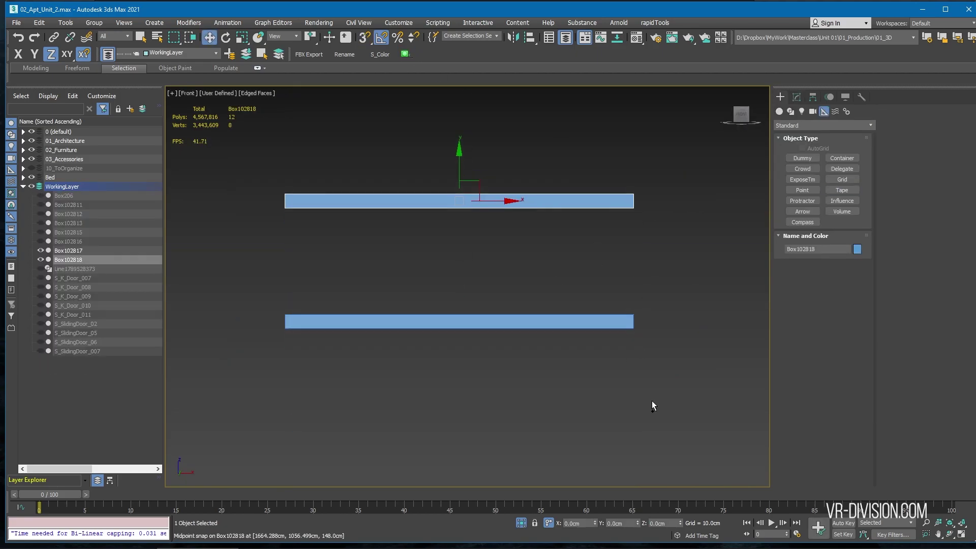
{"action": "left_click", "coordinate": [843, 189]}
{"action": "mouse_move", "coordinate": [634, 204]}
{"action": "left_mouse_down"}
{"action": "mouse_move", "coordinate": [634, 315]}
{"action": "mouse_move", "coordinate": [704, 222]}
{"action": "left_mouse_up"}
Draw a guide rectangle upward from the end of the lower slab's top edge and set its length to 70 cm
{"action": "left_click", "coordinate": [790, 112]}
{"action": "left_click", "coordinate": [842, 166]}
{"action": "double_click", "coordinate": [838, 345]}
{"action": "type", "text": "60"}
{"action": "left_click_drag", "start_coordinate": [735, 317], "coordinate": [634, 315]}
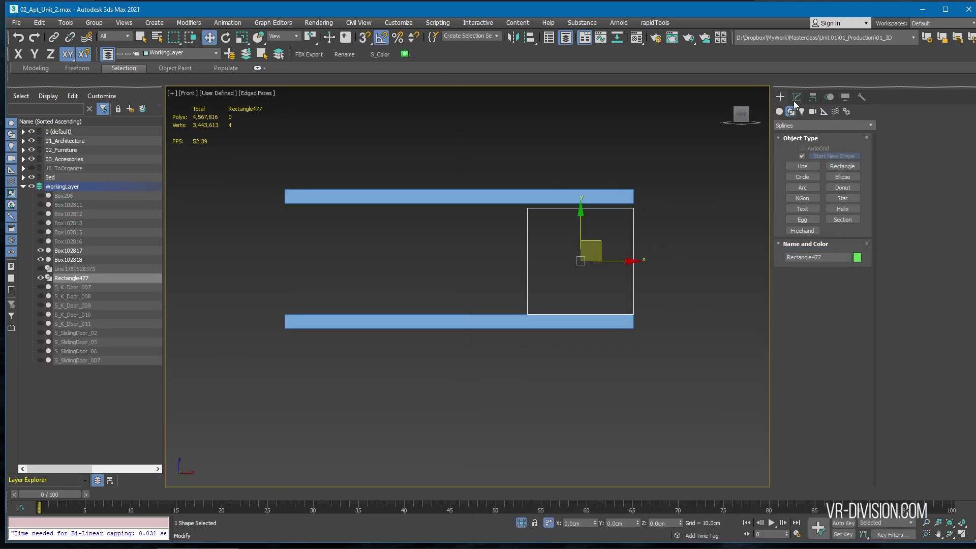
{"action": "left_click", "coordinate": [796, 97]}
{"action": "type", "text": "70s"}
Snap the upper slab vertically onto the top of the guide rectangle and delete the rectangle
{"action": "left_click", "coordinate": [465, 194]}
{"action": "left_click_drag", "start_coordinate": [467, 188], "coordinate": [634, 175]}
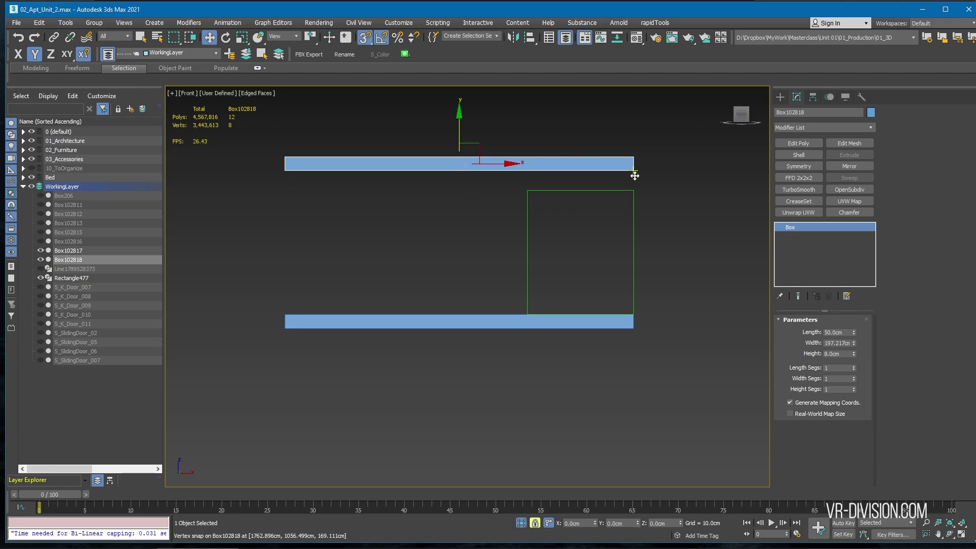
{"action": "left_click", "coordinate": [781, 96]}
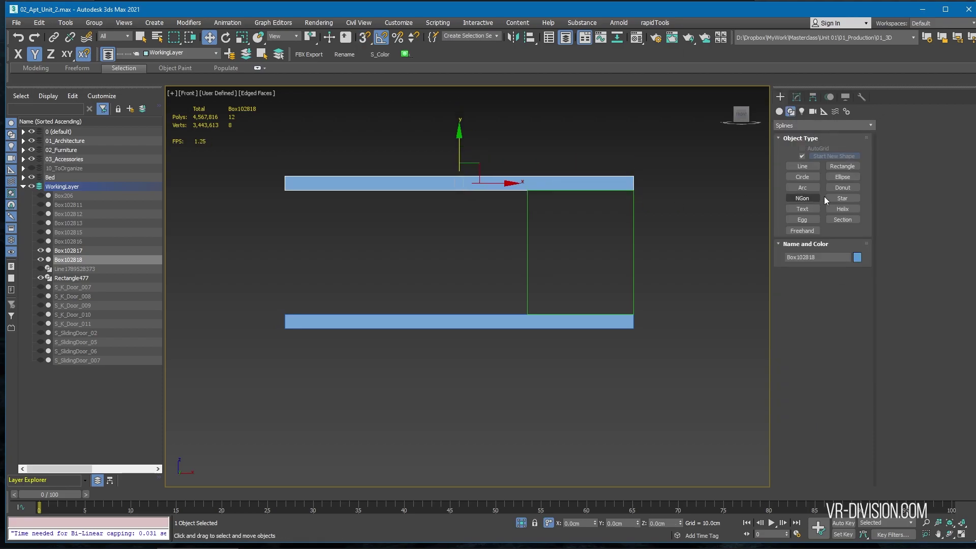
{"action": "left_click_drag", "start_coordinate": [584, 233], "coordinate": [578, 238]}
{"action": "key", "text": "Delete"}
Snap the upper slab along Y so its back edge lines up with the lower slab's back edge
{"action": "left_click", "coordinate": [578, 186]}
{"action": "scroll", "coordinate": [578, 191], "scroll_direction": "down", "scroll_amount": 4}
{"action": "middle_click_drag", "start_coordinate": [677, 124], "coordinate": [778, 168], "text": "alt"}
{"action": "left_click_drag", "start_coordinate": [483, 187], "coordinate": [476, 190]}
{"action": "key", "text": "s"}
{"action": "left_click_drag", "start_coordinate": [454, 232], "coordinate": [446, 287]}
{"action": "key", "text": "s"}
{"action": "scroll", "coordinate": [447, 289], "scroll_direction": "up", "scroll_amount": 2}
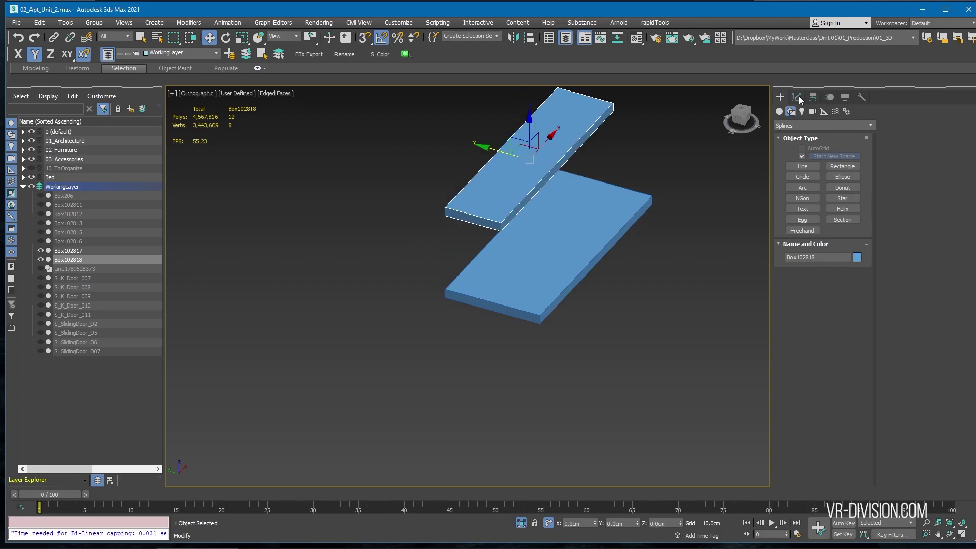
Turn the upper slab into a tall Editable Poly box and raise its top face 10 cm along Z
{"action": "left_click", "coordinate": [797, 96]}
{"action": "scroll", "coordinate": [706, 243], "scroll_direction": "down", "scroll_amount": 2}
{"action": "double_click", "coordinate": [839, 354]}
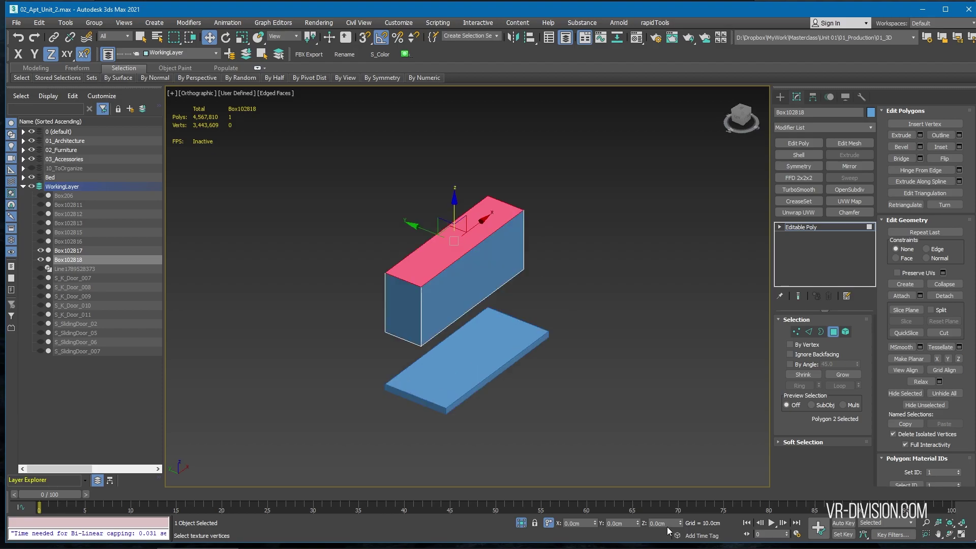
{"action": "double_click", "coordinate": [669, 523]}
{"action": "type", "text": "10"}
{"action": "key", "text": "Return"}
{"action": "left_click", "coordinate": [557, 359]}
{"action": "middle_click_drag", "start_coordinate": [556, 358], "coordinate": [493, 350], "text": "alt"}
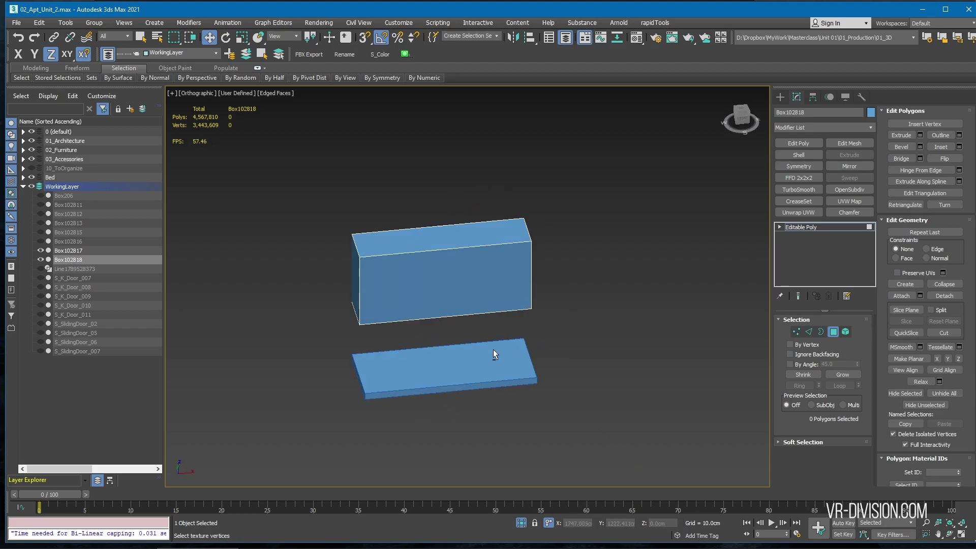
Push the tall box's front face back along Y to make the box shallower
{"action": "scroll", "coordinate": [493, 349], "scroll_direction": "up", "scroll_amount": 2}
{"action": "middle_click_drag", "start_coordinate": [422, 255], "coordinate": [482, 246], "text": "alt"}
{"action": "left_click", "coordinate": [469, 306]}
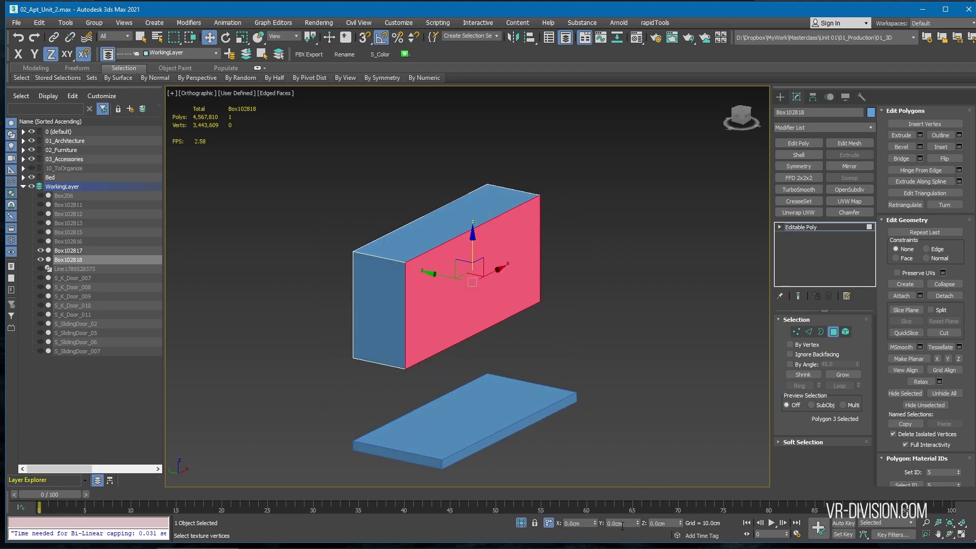
{"action": "double_click", "coordinate": [625, 523]}
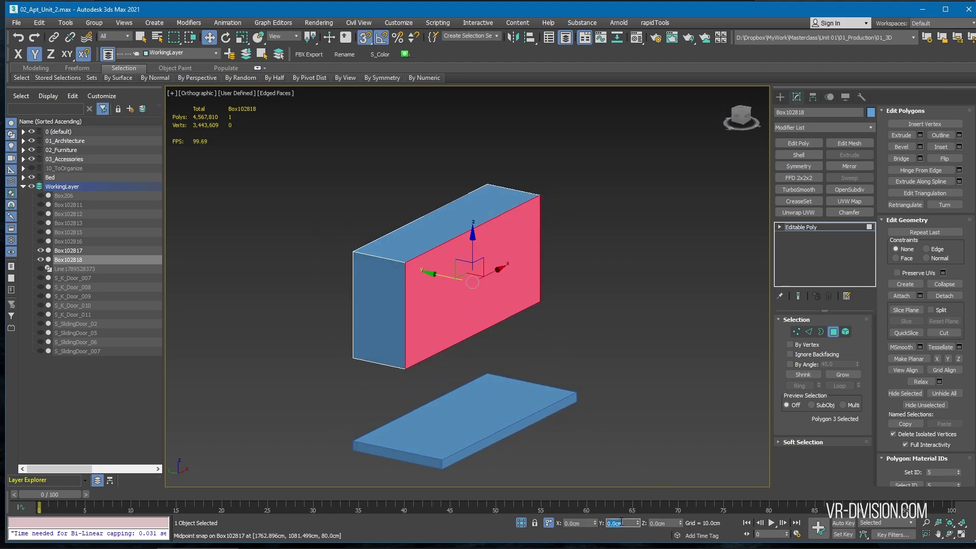
{"action": "type", "text": "20"}
{"action": "key", "text": "Return"}
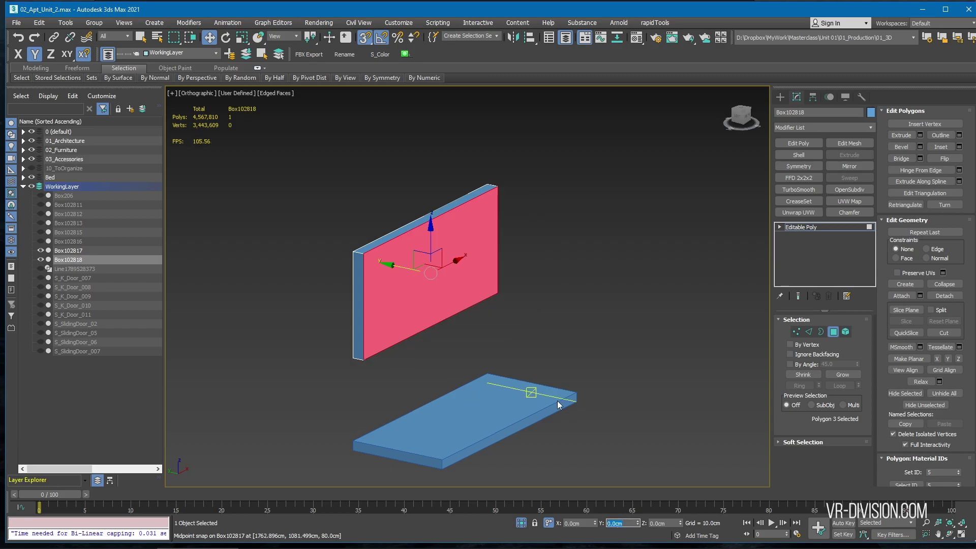
Measure the tall box's depth along its top edge with Tape and remove the tape
{"action": "key", "text": "shift+t"}
{"action": "key", "text": "s"}
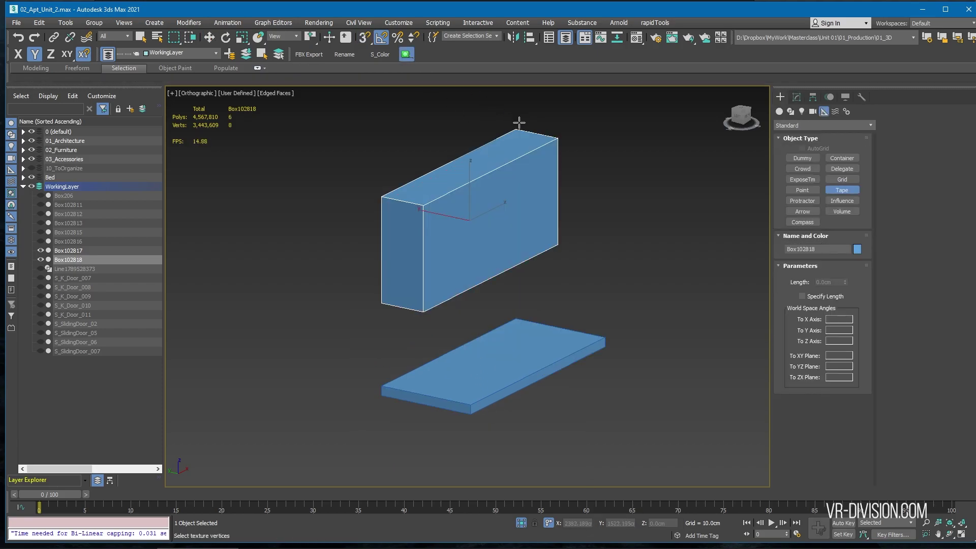
{"action": "key", "text": "s"}
{"action": "left_click_drag", "start_coordinate": [516, 129], "coordinate": [557, 138]}
{"action": "key", "text": "Delete"}
{"action": "key", "text": "s"}
{"action": "right_click", "coordinate": [535, 189]}
{"action": "left_click", "coordinate": [532, 229]}
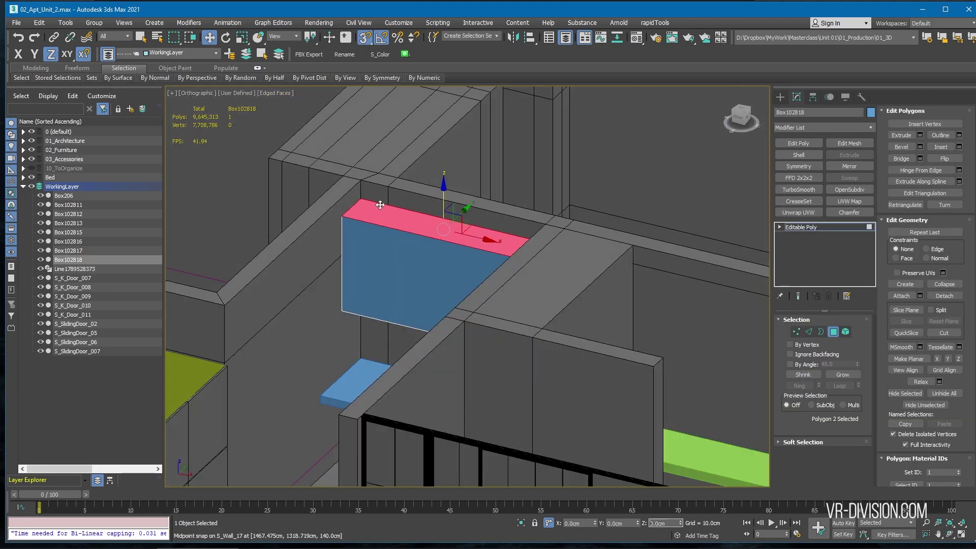
Delete the FFD modifier from the copied door panel and rotate the panel parallel to the tall box's front
{"action": "right_click", "coordinate": [810, 228]}
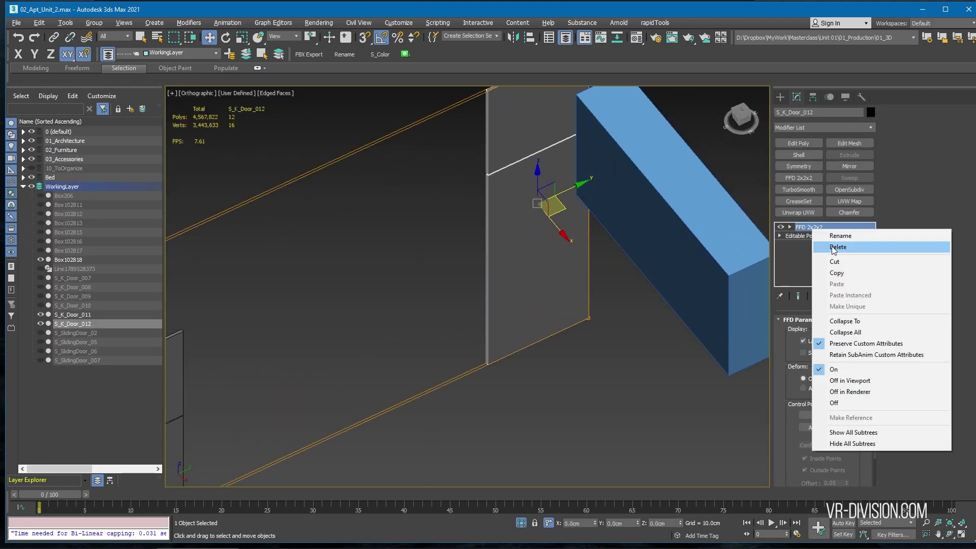
{"action": "left_click", "coordinate": [838, 247]}
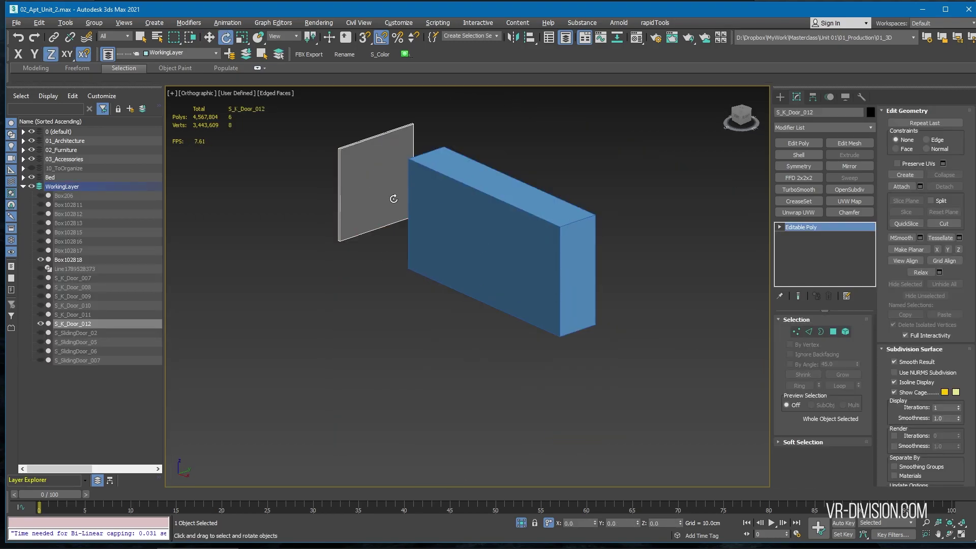
{"action": "left_click_drag", "start_coordinate": [393, 199], "coordinate": [391, 178]}
{"action": "key", "text": "w"}
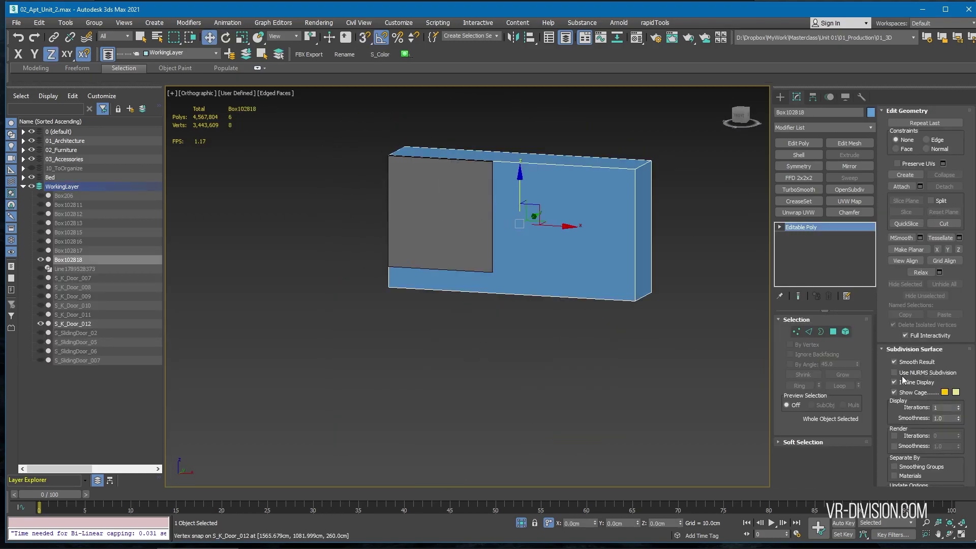
Connect the tall box's lengthwise edges with three segments, dividing it into four equal sections
{"action": "key", "text": "2"}
{"action": "left_click_drag", "start_coordinate": [539, 127], "coordinate": [559, 325]}
{"action": "left_click", "coordinate": [960, 170]}
{"action": "left_click", "coordinate": [475, 289]}
{"action": "left_click", "coordinate": [475, 294]}
{"action": "left_click", "coordinate": [476, 290]}
{"action": "left_click", "coordinate": [472, 333]}
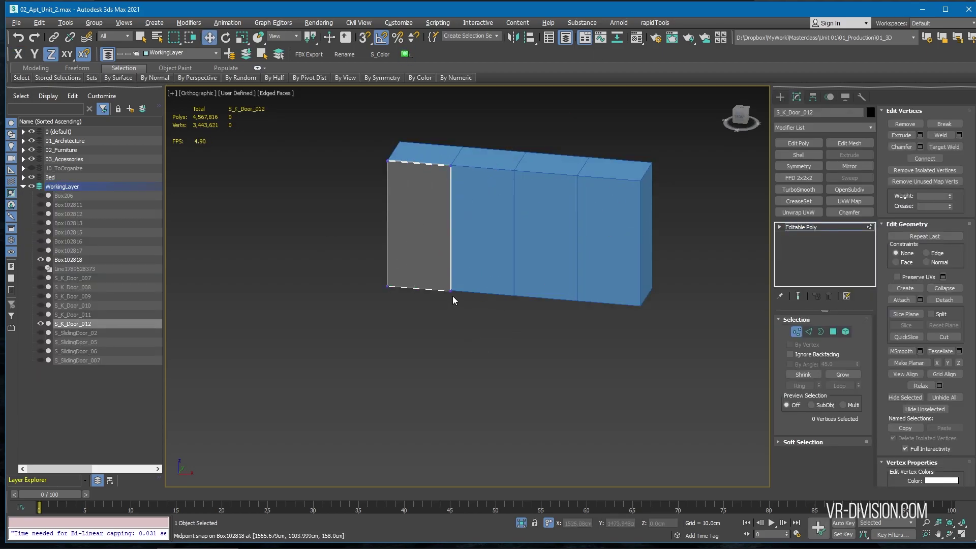
{"action": "key", "text": "1"}
{"action": "left_click_drag", "start_coordinate": [442, 190], "coordinate": [506, 194], "text": "shift"}
{"action": "key", "text": "Return"}
{"action": "scroll", "coordinate": [453, 168], "scroll_direction": "up", "scroll_amount": 5}
{"action": "key", "text": "s"}
{"action": "key", "text": "ctrl+z"}
{"action": "scroll", "coordinate": [453, 167], "scroll_direction": "down", "scroll_amount": 2}
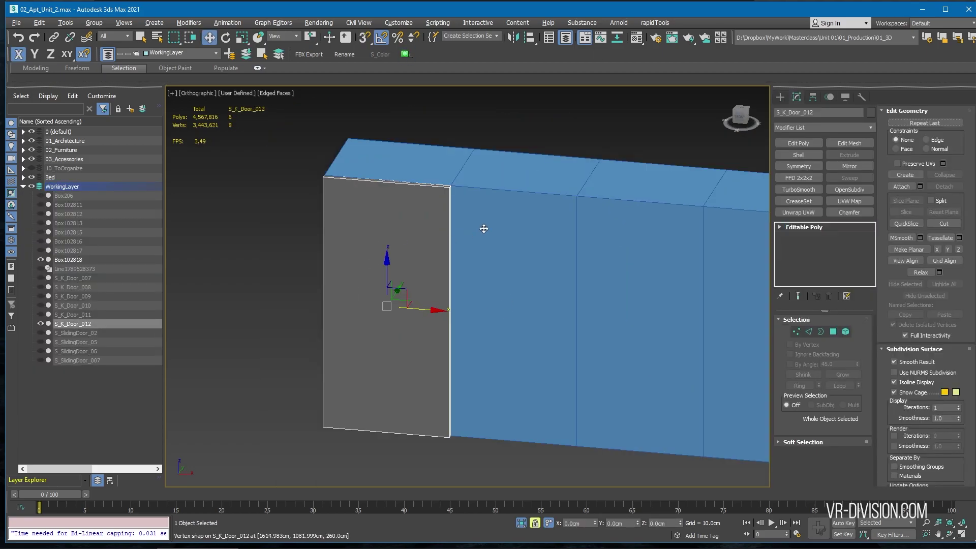
Copy the door panel along X and snap the copy onto the box's second section
{"action": "left_click_drag", "start_coordinate": [423, 309], "coordinate": [510, 316], "text": "shift"}
{"action": "key", "text": "Return"}
{"action": "key", "text": "s"}
{"action": "left_click_drag", "start_coordinate": [409, 183], "coordinate": [450, 187]}
Copy both door panels together along X and snap the copies onto the third and fourth sections
{"action": "left_click", "coordinate": [407, 244], "text": "ctrl"}
{"action": "left_click_drag", "start_coordinate": [454, 275], "coordinate": [663, 293], "text": "shift"}
{"action": "key", "text": "Return"}
{"action": "left_click_drag", "start_coordinate": [532, 193], "coordinate": [576, 196]}
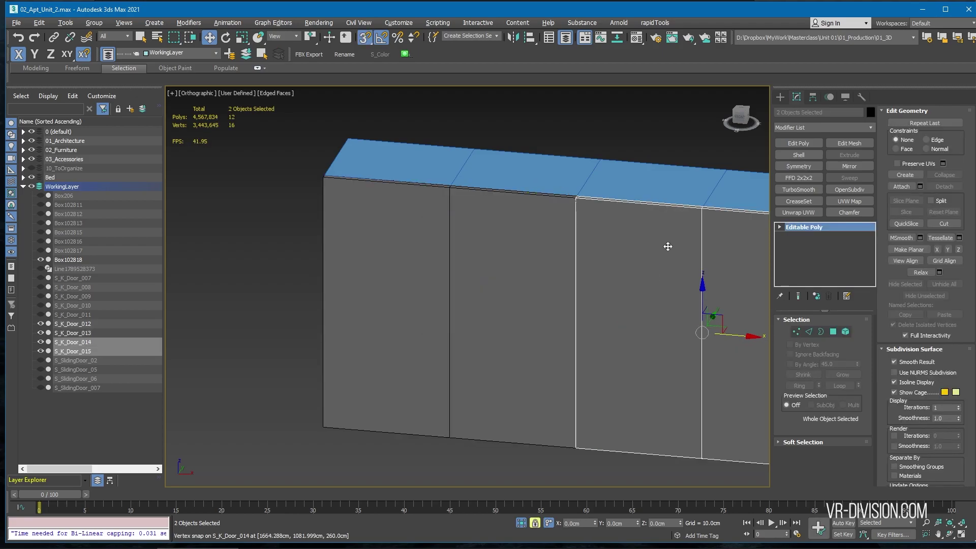
{"action": "scroll", "coordinate": [668, 247], "scroll_direction": "down", "scroll_amount": 4}
{"action": "middle_click_drag", "start_coordinate": [668, 246], "coordinate": [656, 264], "text": "alt"}
Show the whole scene again and select the third door's four vertices on the side facing the fourth door
{"action": "left_click", "coordinate": [478, 274]}
{"action": "key", "text": "s"}
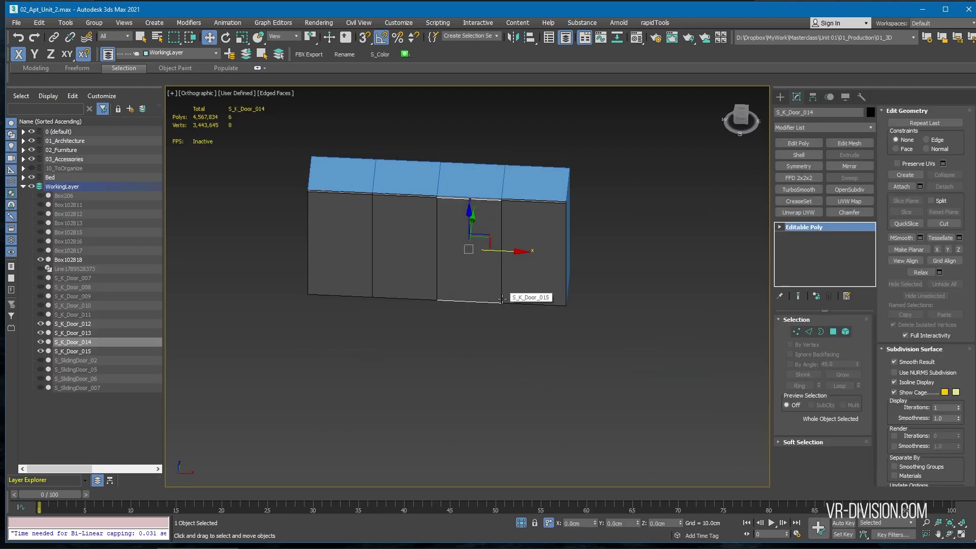
{"action": "middle_click_drag", "start_coordinate": [501, 300], "coordinate": [458, 222], "text": "alt"}
{"action": "scroll", "coordinate": [447, 221], "scroll_direction": "up", "scroll_amount": 4}
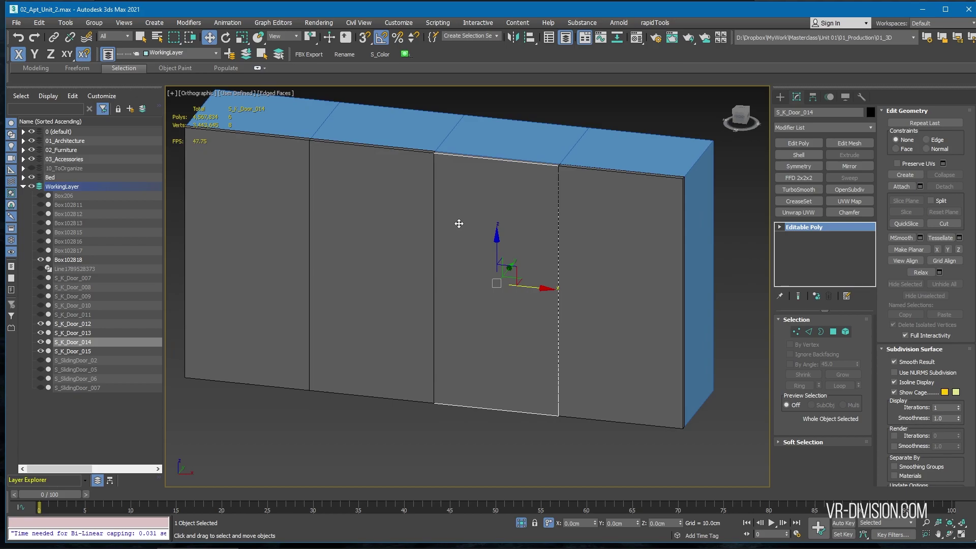
{"action": "scroll", "coordinate": [457, 221], "scroll_direction": "down", "scroll_amount": 4}
{"action": "left_click", "coordinate": [522, 523]}
{"action": "scroll", "coordinate": [472, 330], "scroll_direction": "down", "scroll_amount": 4}
{"action": "middle_click_drag", "start_coordinate": [473, 330], "coordinate": [590, 198]}
{"action": "key", "text": "z"}
{"action": "scroll", "coordinate": [589, 198], "scroll_direction": "down", "scroll_amount": 1}
{"action": "key", "text": "1"}
{"action": "left_click_drag", "start_coordinate": [539, 182], "coordinate": [590, 415]}
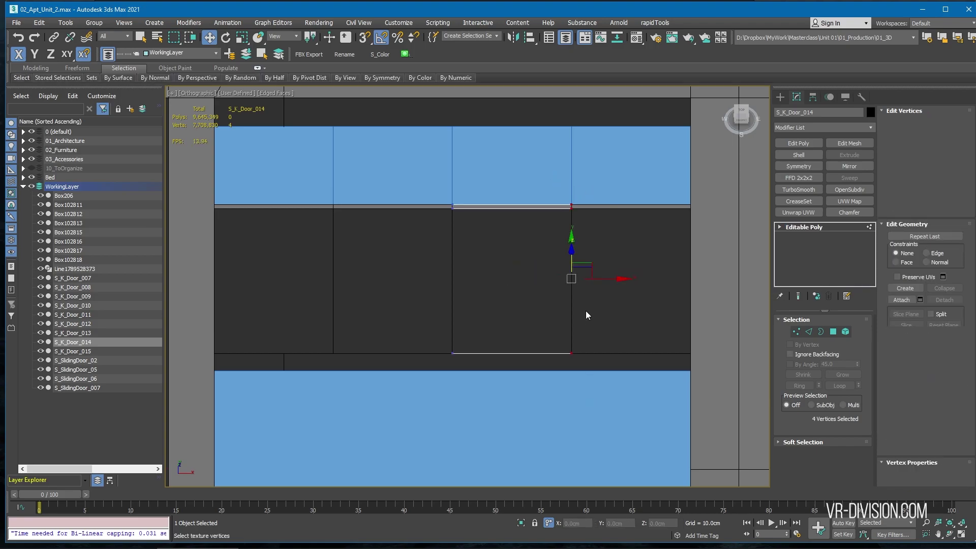
Move the selected door vertices slightly inward along X to open a narrow gap beside the fourth door
{"action": "scroll", "coordinate": [565, 188], "scroll_direction": "up", "scroll_amount": 4}
{"action": "key", "text": "space"}
{"action": "middle_click_drag", "start_coordinate": [639, 257], "coordinate": [555, 171]}
{"action": "scroll", "coordinate": [555, 171], "scroll_direction": "down", "scroll_amount": 3}
{"action": "left_click_drag", "start_coordinate": [578, 275], "coordinate": [559, 273]}
{"action": "key", "text": "ctrl+z"}
{"action": "scroll", "coordinate": [533, 160], "scroll_direction": "up", "scroll_amount": 5}
{"action": "left_click_drag", "start_coordinate": [588, 237], "coordinate": [570, 242]}
Invert the vertex selection to the door's opposite side and adjust those vertices along X for the gap there
{"action": "scroll", "coordinate": [570, 242], "scroll_direction": "down", "scroll_amount": 5}
{"action": "key", "text": "ctrl+i"}
{"action": "key", "text": "space"}
{"action": "scroll", "coordinate": [522, 268], "scroll_direction": "up", "scroll_amount": 3}
{"action": "scroll", "coordinate": [549, 272], "scroll_direction": "down", "scroll_amount": 2}
{"action": "middle_click_drag", "start_coordinate": [549, 273], "coordinate": [468, 216]}
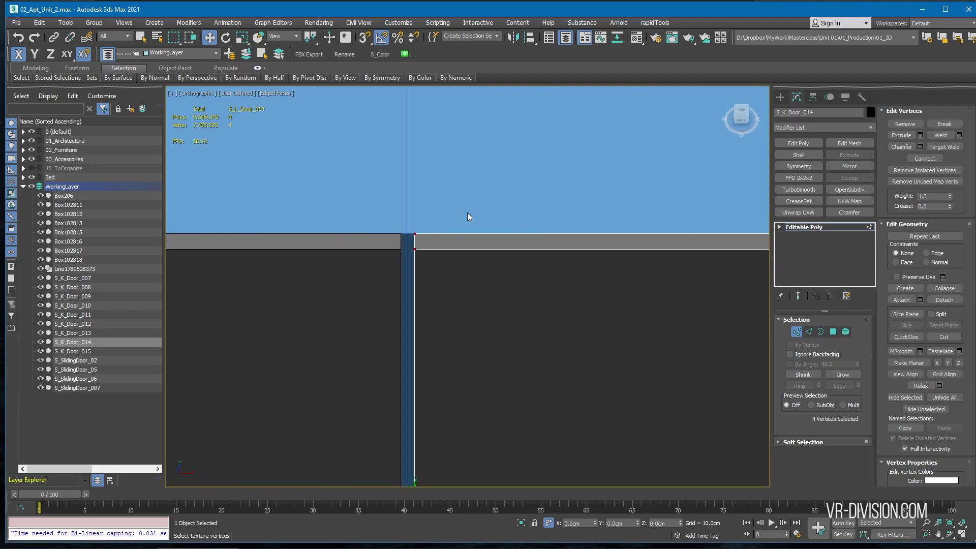
{"action": "key", "text": "space"}
{"action": "left_click_drag", "start_coordinate": [468, 216], "coordinate": [462, 214]}
Invert the selection back to the first side, fine-tune its vertices along X and leave vertex editing
{"action": "scroll", "coordinate": [462, 214], "scroll_direction": "down", "scroll_amount": 5}
{"action": "key", "text": "ctrl+i"}
{"action": "scroll", "coordinate": [553, 178], "scroll_direction": "up", "scroll_amount": 5}
{"action": "key", "text": "space"}
{"action": "left_click_drag", "start_coordinate": [554, 237], "coordinate": [558, 239]}
{"action": "key", "text": "space"}
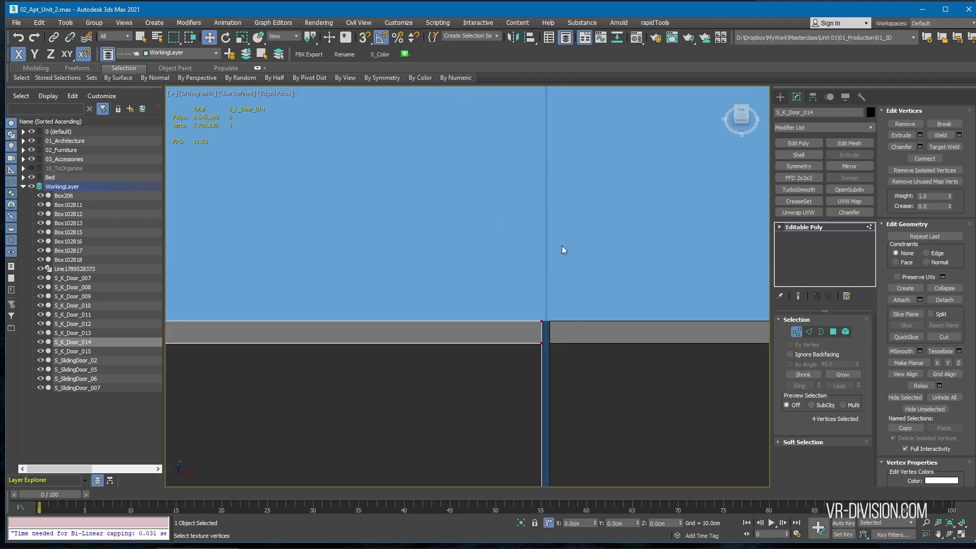
{"action": "scroll", "coordinate": [563, 249], "scroll_direction": "down", "scroll_amount": 5}
{"action": "middle_click_drag", "start_coordinate": [563, 250], "coordinate": [490, 250], "text": "alt"}
{"action": "scroll", "coordinate": [620, 268], "scroll_direction": "down", "scroll_amount": 5}
{"action": "scroll", "coordinate": [508, 273], "scroll_direction": "up", "scroll_amount": 2}
{"action": "key", "text": "1"}
{"action": "scroll", "coordinate": [490, 250], "scroll_direction": "down", "scroll_amount": 5}
Add an Edit Poly modifier to the lower slab and select its front face
{"action": "left_click", "coordinate": [490, 250]}
{"action": "scroll", "coordinate": [514, 285], "scroll_direction": "up", "scroll_amount": 3}
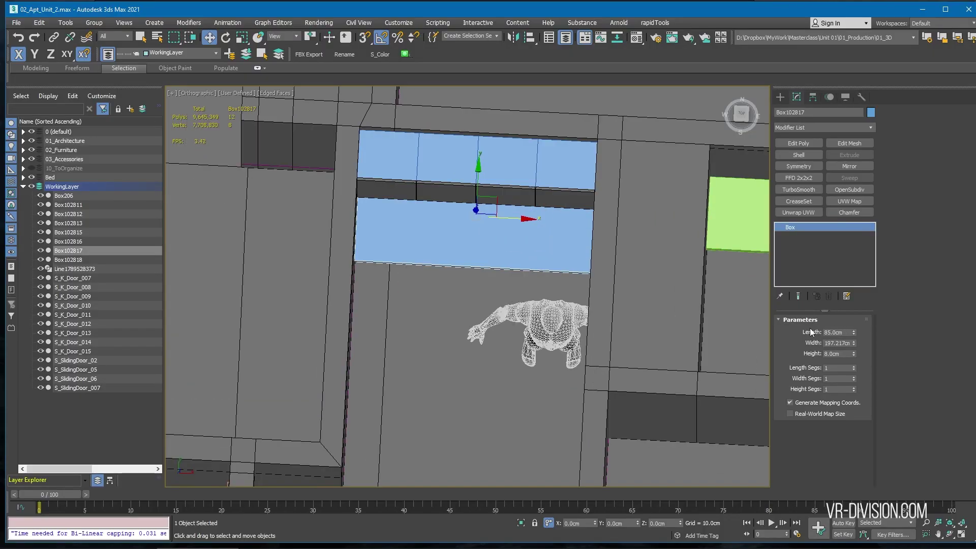
{"action": "left_click", "coordinate": [798, 143]}
{"action": "scroll", "coordinate": [460, 267], "scroll_direction": "up", "scroll_amount": 2}
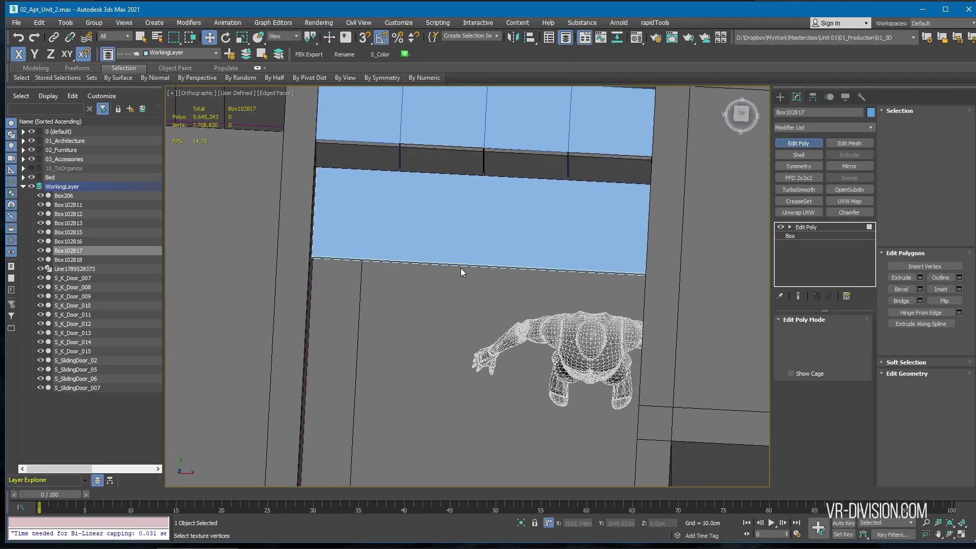
{"action": "key", "text": "4"}
{"action": "left_click", "coordinate": [461, 269]}
{"action": "middle_click_drag", "start_coordinate": [463, 278], "coordinate": [527, 267], "text": "alt"}
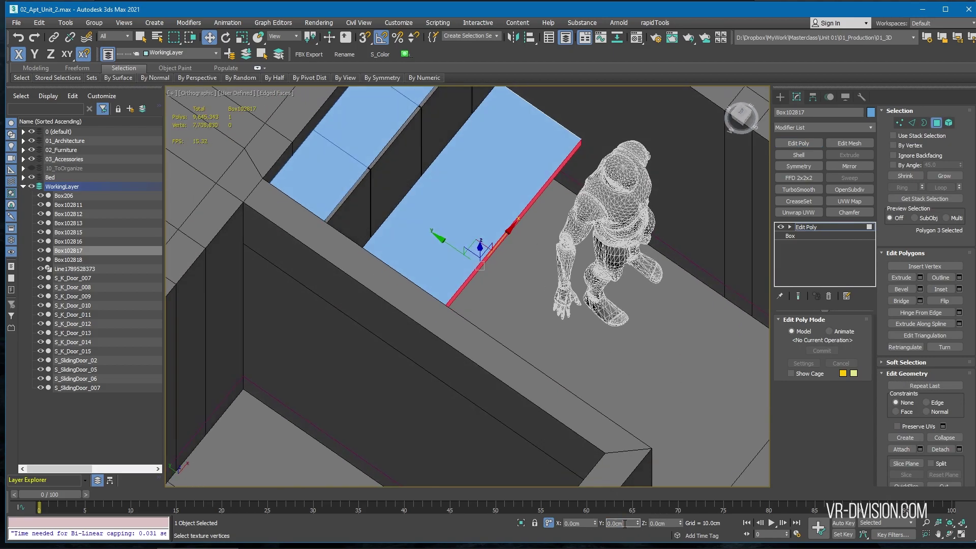
Check the lower slab's base Box parameters and return to its Edit Poly level
{"action": "middle_click_drag", "start_coordinate": [544, 327], "coordinate": [460, 314], "text": "alt"}
{"action": "scroll", "coordinate": [449, 307], "scroll_direction": "up", "scroll_amount": 3}
{"action": "key", "text": "4"}
{"action": "left_click", "coordinate": [805, 236]}
{"action": "key", "text": "Return"}
{"action": "left_click", "coordinate": [809, 229]}
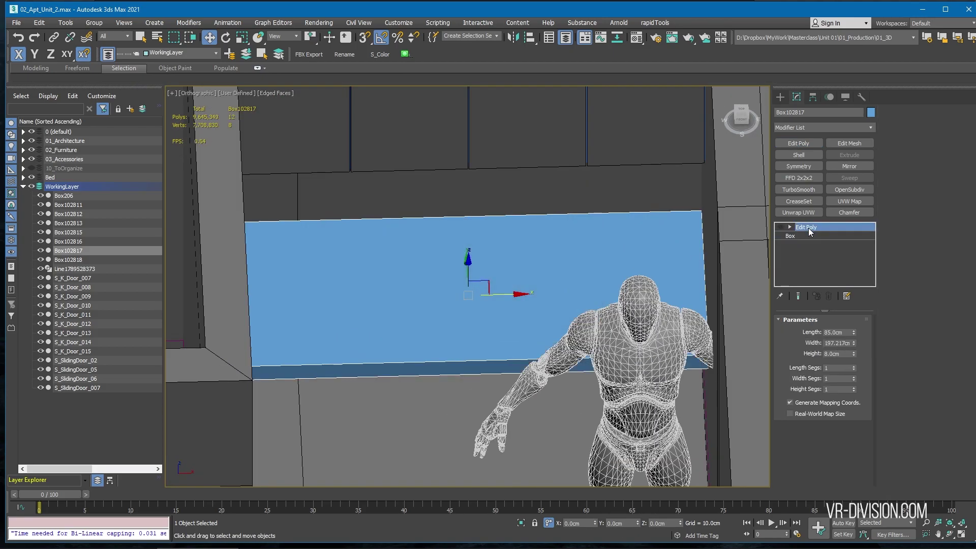
Isolate the lower slab and collapse it to an Editable Poly
{"action": "key", "text": "alt+q"}
{"action": "middle_click_drag", "start_coordinate": [519, 336], "coordinate": [595, 264], "text": "alt"}
{"action": "key", "text": "4"}
{"action": "left_click", "coordinate": [436, 307]}
{"action": "key", "text": "ctrl+d"}
{"action": "key", "text": "4"}
{"action": "middle_click_drag", "start_coordinate": [558, 301], "coordinate": [444, 309], "text": "alt"}
{"action": "left_click", "coordinate": [478, 317]}
{"action": "right_click", "coordinate": [508, 303]}
{"action": "key", "text": "ctrl+z"}
Connect the slab's four lengthwise edges with a single edge loop across its middle
{"action": "key", "text": "2"}
{"action": "left_click_drag", "start_coordinate": [517, 178], "coordinate": [555, 376]}
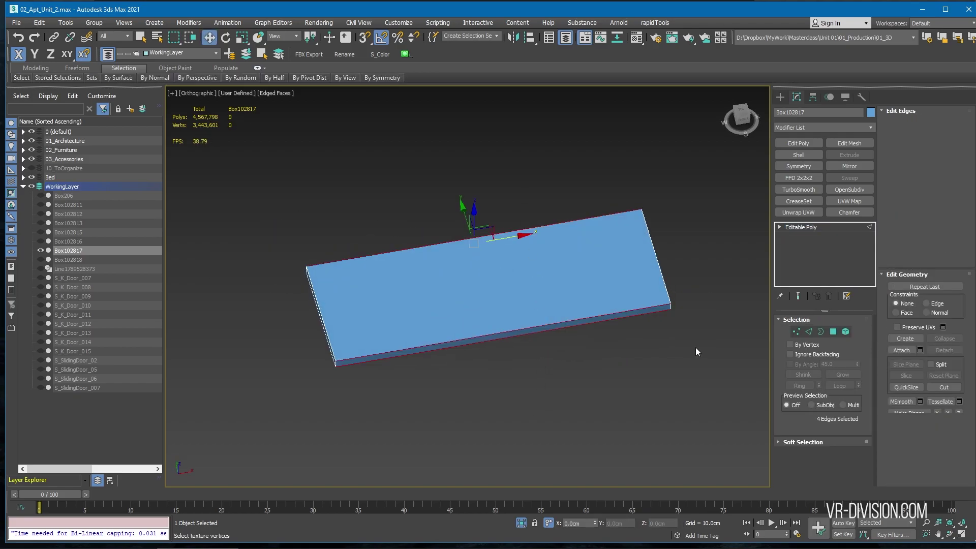
{"action": "key", "text": "ctrl+shift+e"}
{"action": "left_click", "coordinate": [471, 337]}
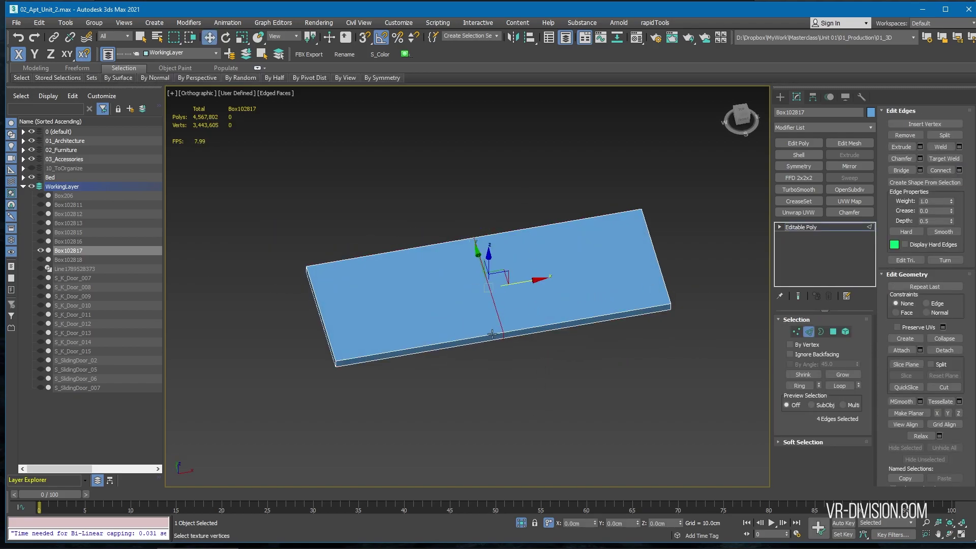
Chamfer the slab's middle edge loop by 20 cm and delete the narrow edge strip's polygons between the chamfered loops to form a notch
{"action": "left_click", "coordinate": [919, 158]}
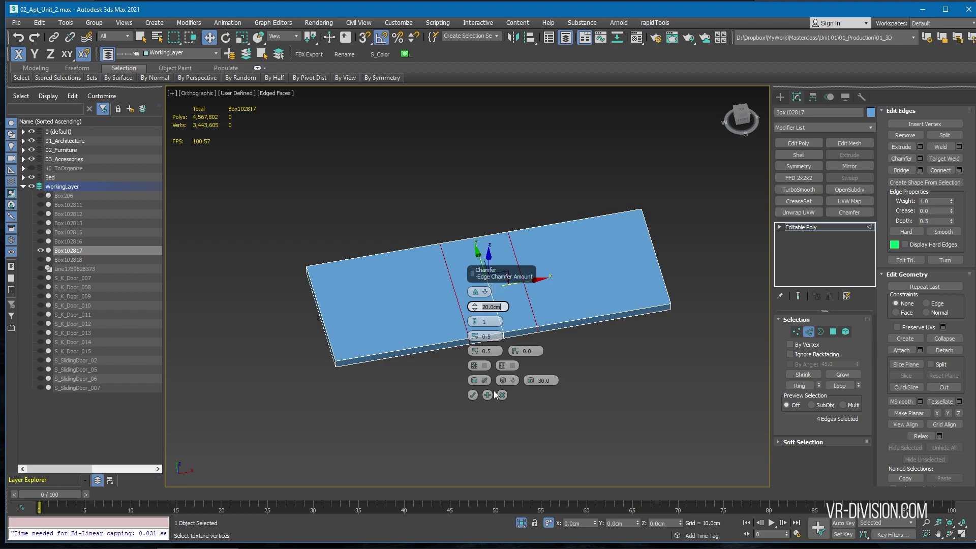
{"action": "left_click", "coordinate": [473, 395]}
{"action": "scroll", "coordinate": [480, 279], "scroll_direction": "up", "scroll_amount": 5}
{"action": "key", "text": "t"}
{"action": "key", "text": "F3"}
{"action": "key", "text": "4"}
{"action": "left_click_drag", "start_coordinate": [526, 272], "coordinate": [450, 206]}
{"action": "key", "text": "Delete"}
Close the open faces of the slab's notch by bridging its upper and lower border edges
{"action": "key", "text": "2"}
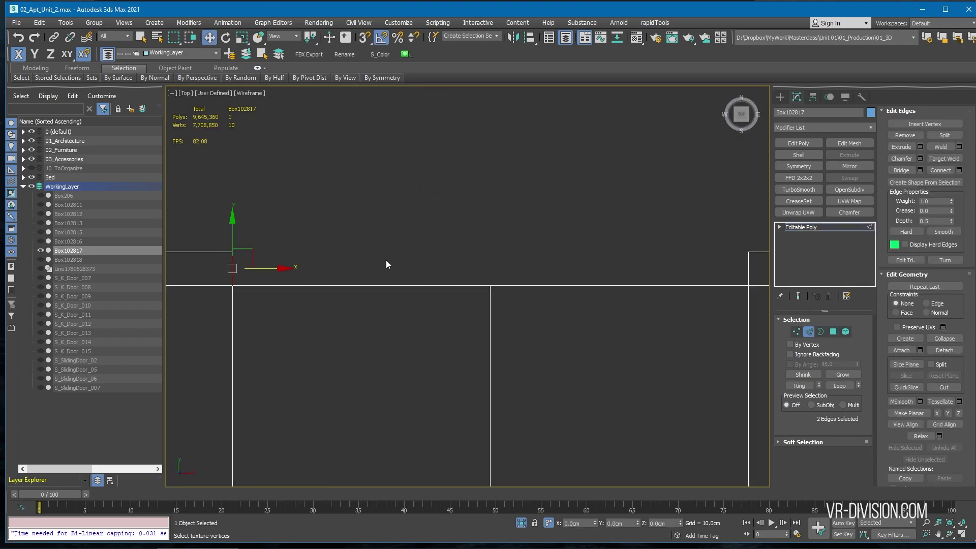
{"action": "left_click_drag", "start_coordinate": [727, 275], "coordinate": [761, 261]}
{"action": "scroll", "coordinate": [511, 277], "scroll_direction": "down", "scroll_amount": 6}
{"action": "mouse_move", "coordinate": [511, 277]}
{"action": "middle_mouse_down", "text": "alt"}
{"action": "mouse_move", "coordinate": [571, 231]}
{"action": "mouse_move", "coordinate": [618, 267]}
{"action": "mouse_move", "coordinate": [532, 270]}
{"action": "middle_mouse_up", "text": "alt"}
{"action": "key", "text": "F3"}
{"action": "scroll", "coordinate": [619, 267], "scroll_direction": "down", "scroll_amount": 2}
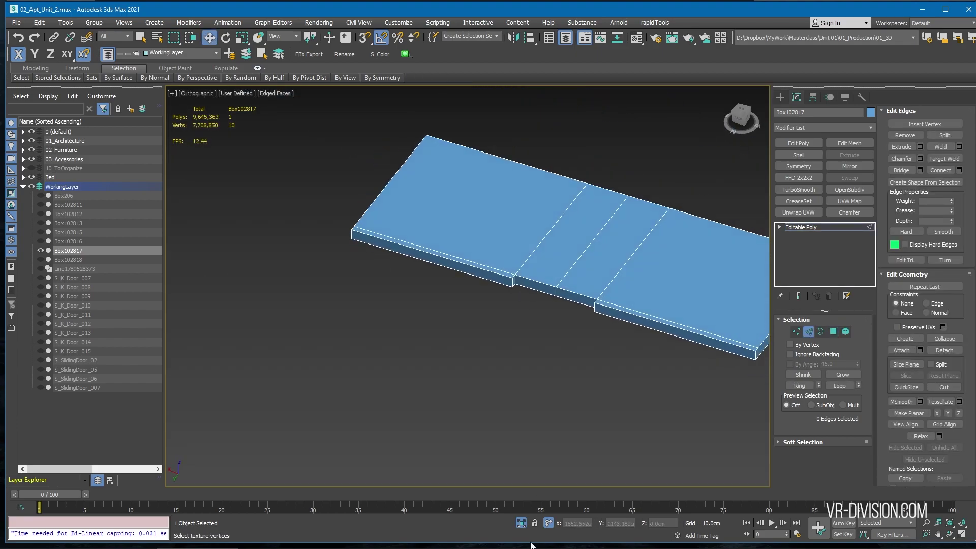
End the slab's isolation, check the notch against the surrounding room, and leave edge editing
{"action": "left_click", "coordinate": [521, 523]}
{"action": "scroll", "coordinate": [473, 203], "scroll_direction": "up", "scroll_amount": 4}
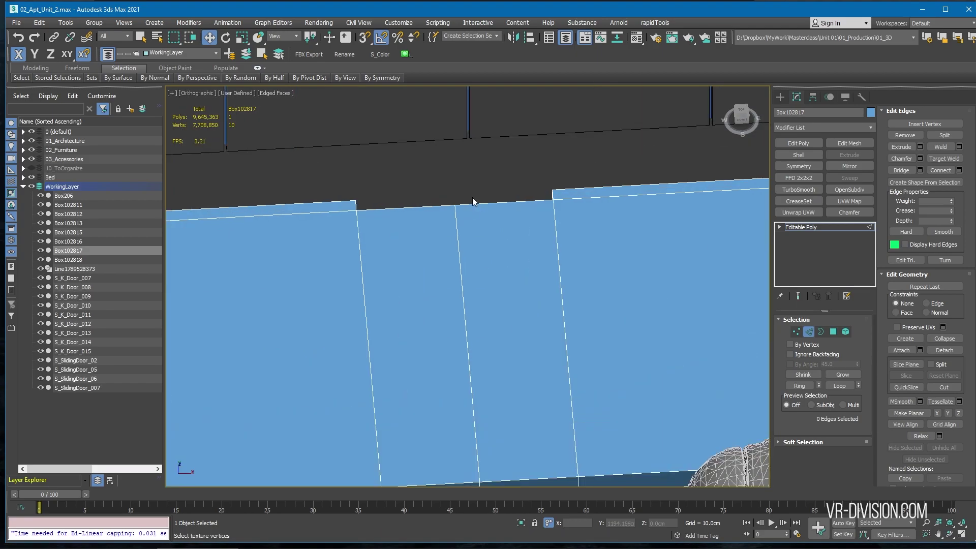
{"action": "scroll", "coordinate": [473, 201], "scroll_direction": "down", "scroll_amount": 5}
{"action": "middle_click_drag", "start_coordinate": [473, 202], "coordinate": [345, 310], "text": "alt"}
{"action": "scroll", "coordinate": [484, 249], "scroll_direction": "up", "scroll_amount": 3}
{"action": "scroll", "coordinate": [484, 245], "scroll_direction": "up", "scroll_amount": 3}
{"action": "key", "text": "2"}
Move the SK_Mannequin figure into the neighbouring room beside the long green slab and save the scene
{"action": "scroll", "coordinate": [469, 249], "scroll_direction": "down", "scroll_amount": 6}
{"action": "left_click", "coordinate": [353, 292]}
{"action": "left_click_drag", "start_coordinate": [366, 277], "coordinate": [531, 300]}
{"action": "middle_click_drag", "start_coordinate": [531, 300], "coordinate": [555, 273], "text": "alt"}
{"action": "key", "text": "ctrl+s"}
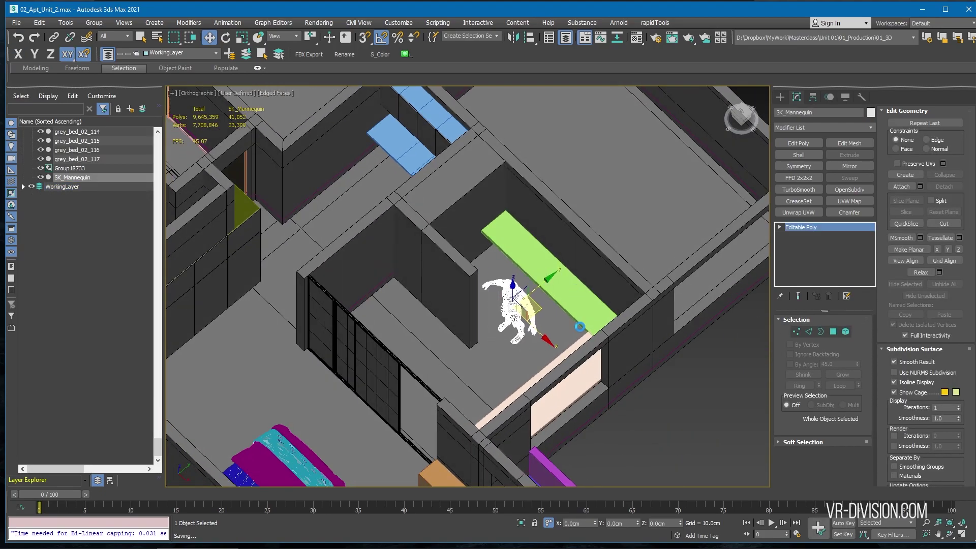